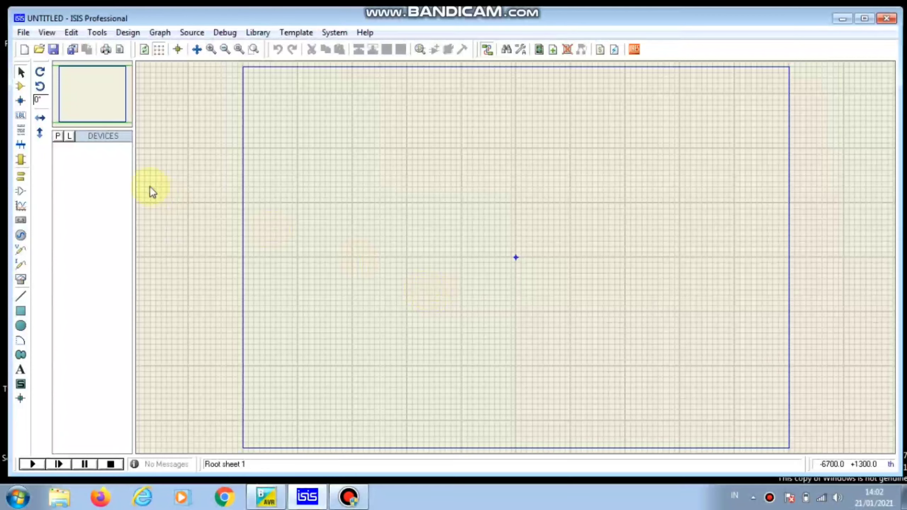
Search the device library for atmega16 and add the ATMEGA16 microcontroller to the device list.
{"action": "left_click", "coordinate": [59, 137]}
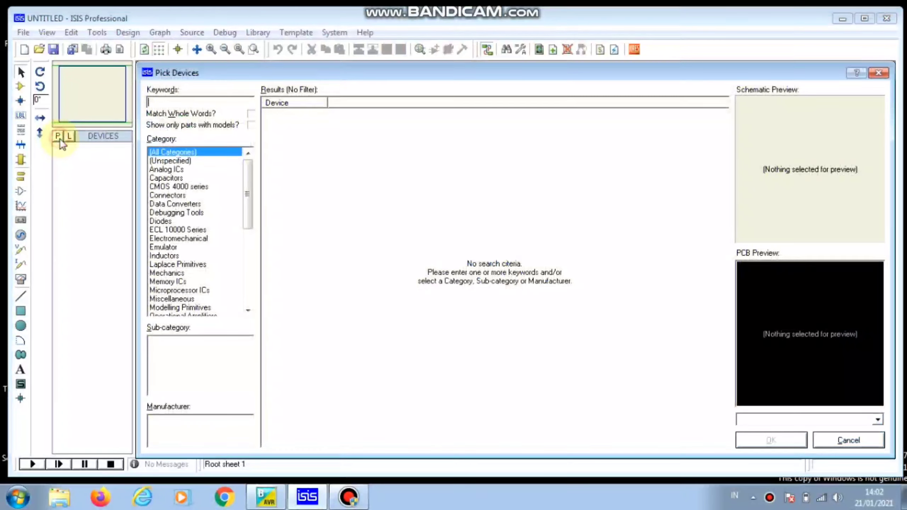
{"action": "type", "text": "atmega"}
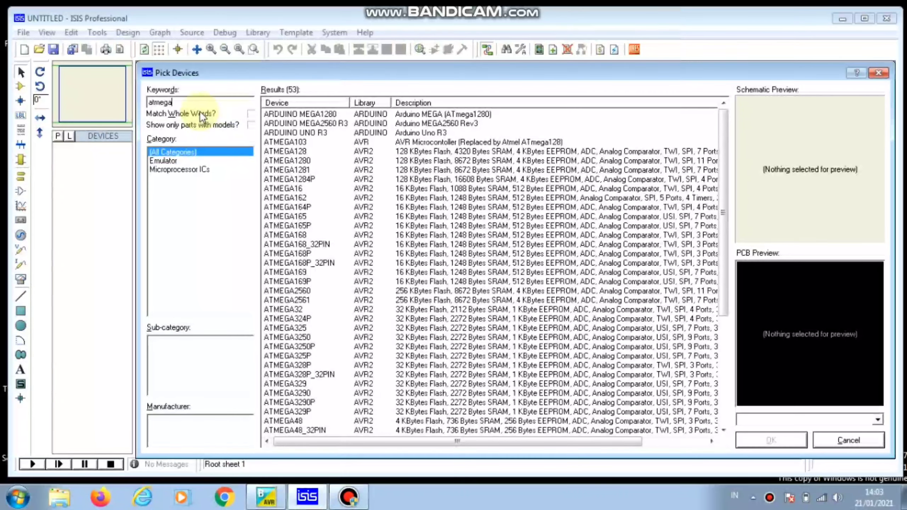
{"action": "type", "text": "16"}
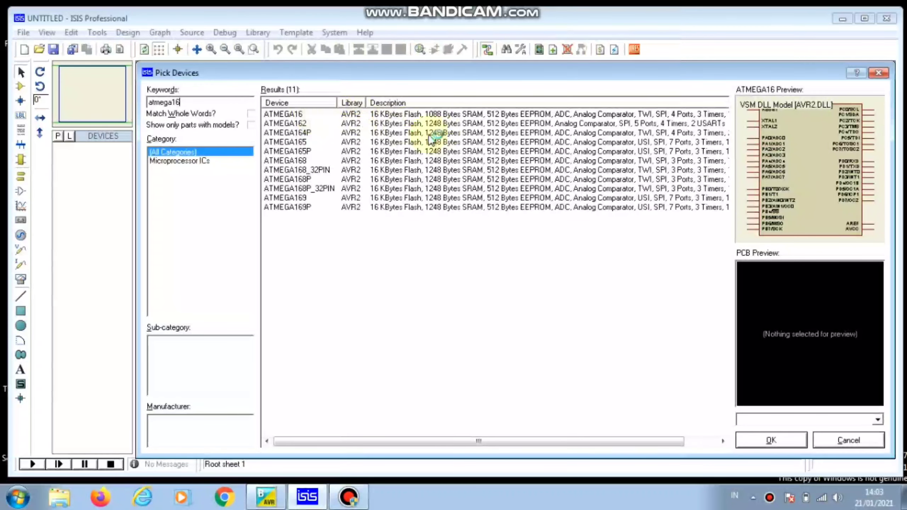
{"action": "left_click", "coordinate": [295, 115]}
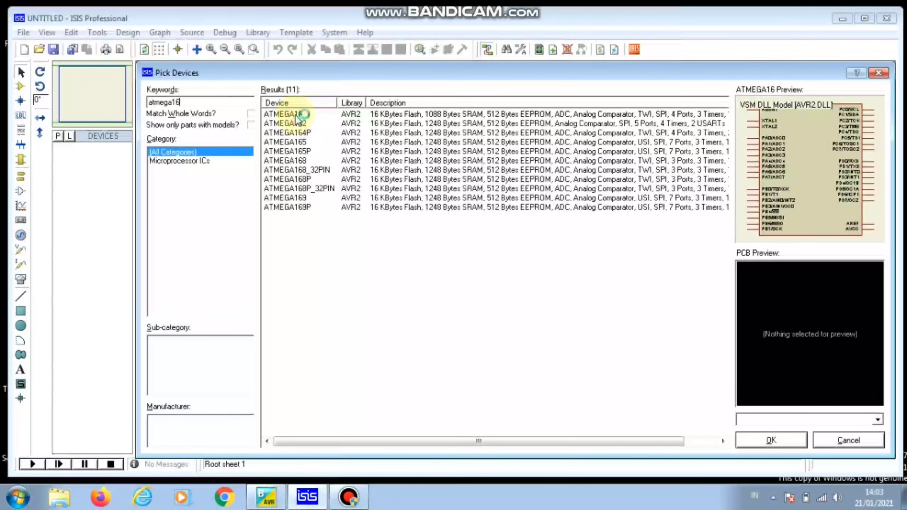
Search the device library for "lcd 16" and add the LM016L 16x2 alphanumeric LCD to the device list.
{"action": "left_click", "coordinate": [195, 98]}
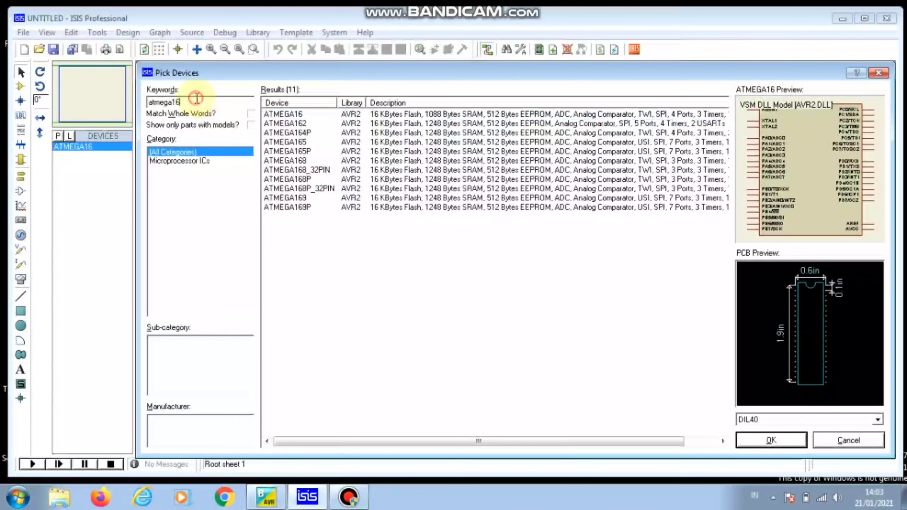
{"action": "key", "text": "BackSpace"}
{"action": "key", "text": "BackSpace"}
{"action": "key", "text": "BackSpace"}
{"action": "key", "text": "BackSpace"}
{"action": "key", "text": "BackSpace"}
{"action": "key", "text": "BackSpace"}
{"action": "key", "text": "BackSpace"}
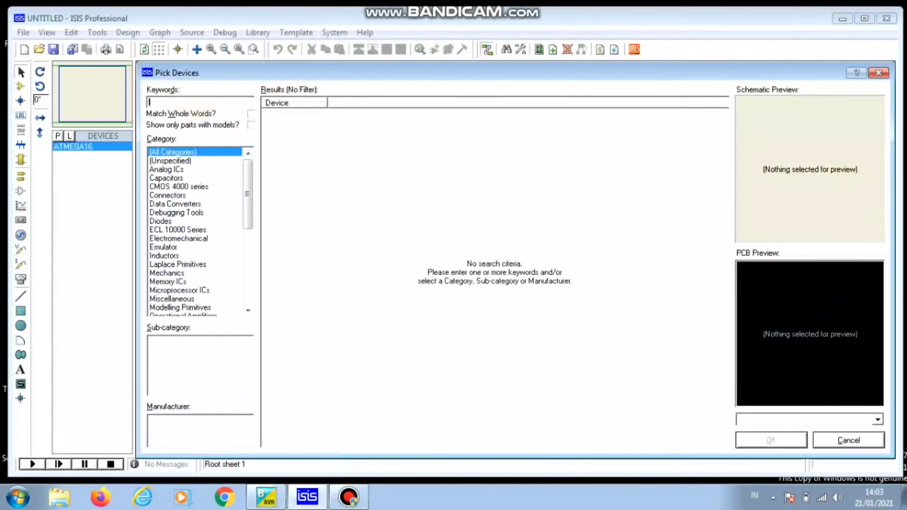
{"action": "type", "text": "lcd"}
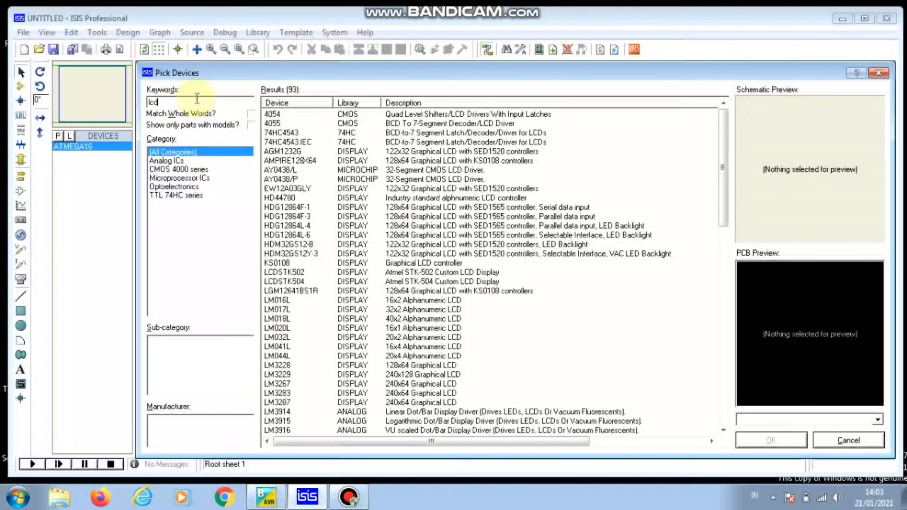
{"action": "type", "text": "16"}
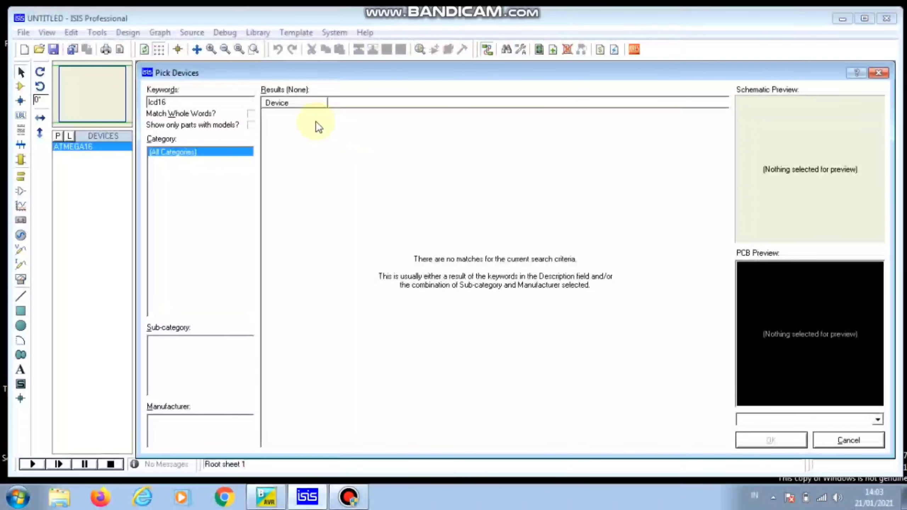
{"action": "key", "text": "Left"}
{"action": "key", "text": "Left"}
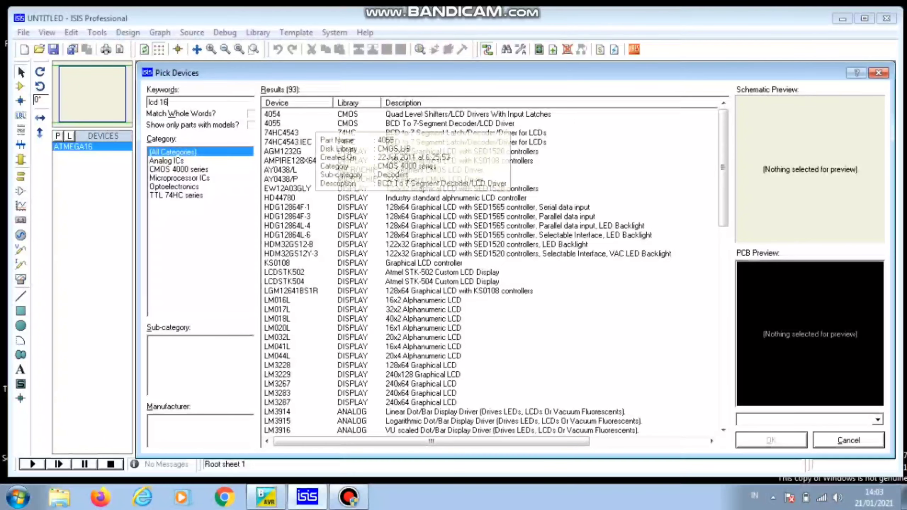
{"action": "left_click", "coordinate": [354, 114]}
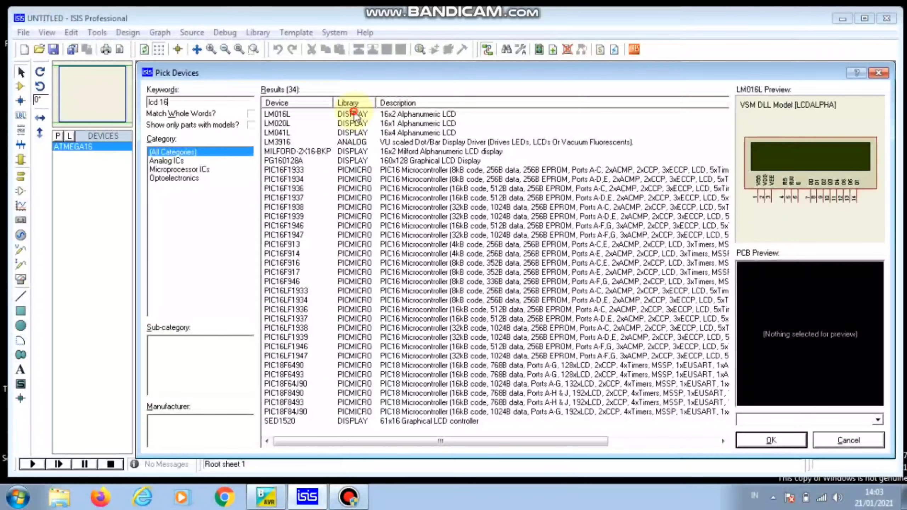
{"action": "double_click", "coordinate": [353, 114]}
Search the device library for resistor and add the RESISTOR analog primitive to the device list.
{"action": "left_click", "coordinate": [206, 103]}
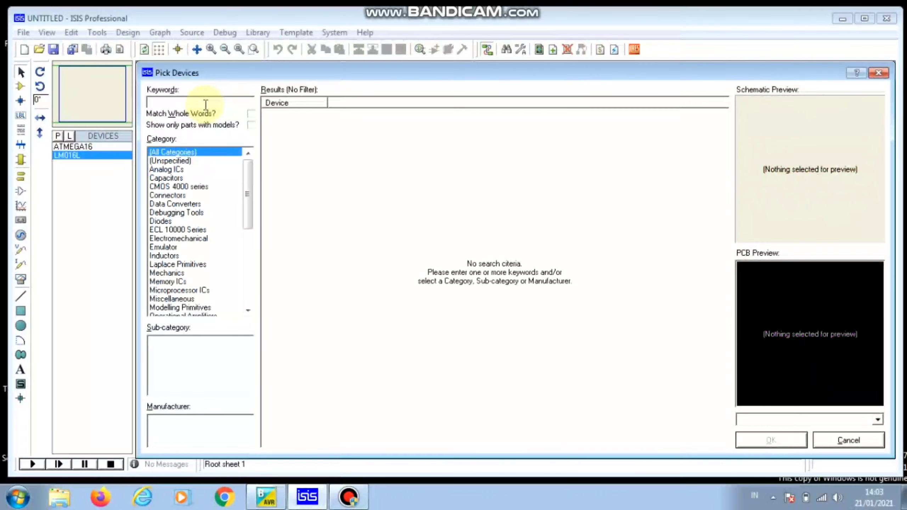
{"action": "type", "text": "resistor"}
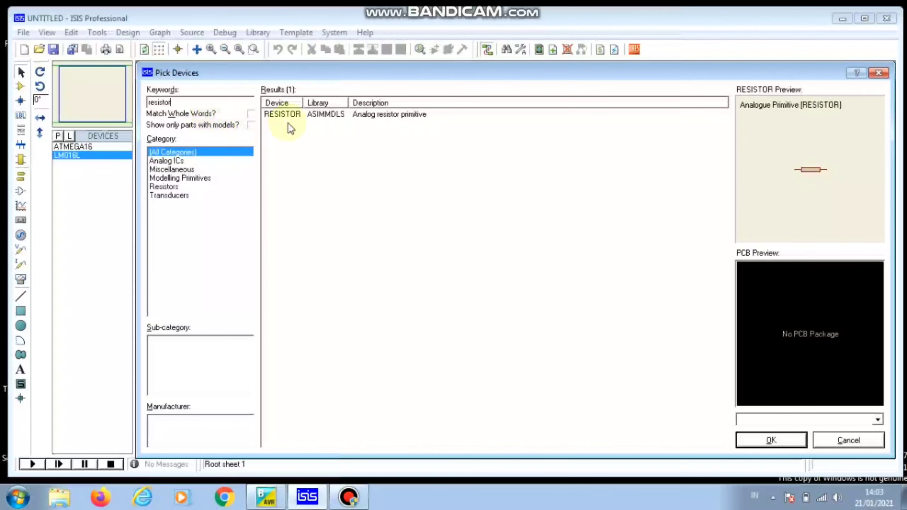
{"action": "double_click", "coordinate": [335, 115]}
Search the device library for cap and add the generic non-electrolytic capacitor CAP to the device list.
{"action": "left_click", "coordinate": [214, 101]}
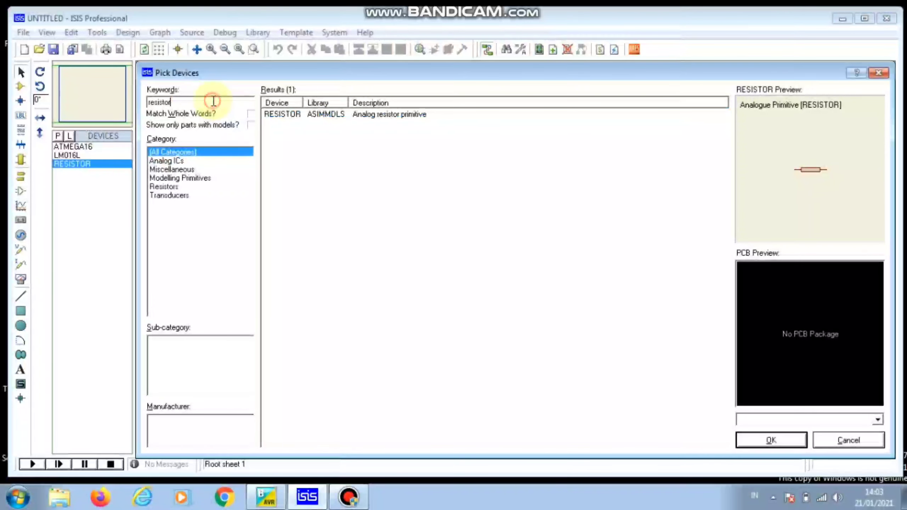
{"action": "key", "text": "BackSpace"}
{"action": "key", "text": "BackSpace"}
{"action": "key", "text": "BackSpace"}
{"action": "key", "text": "BackSpace"}
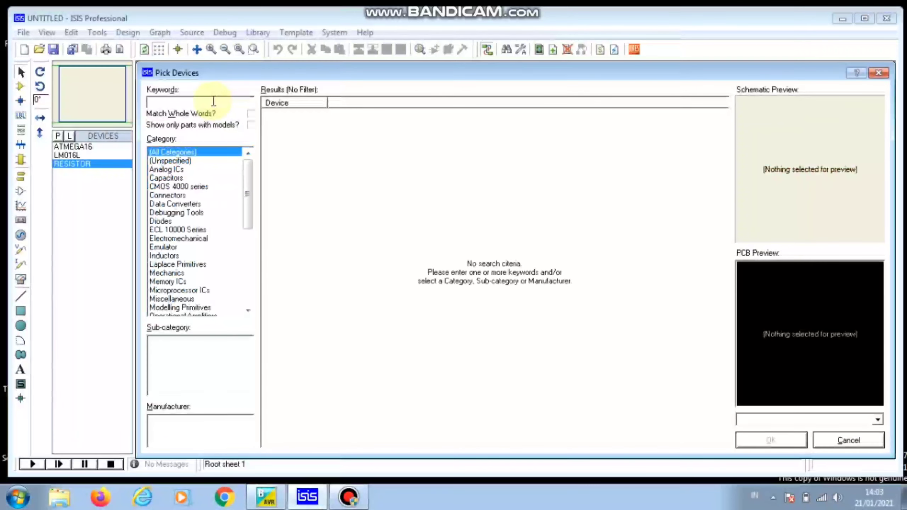
{"action": "type", "text": "capa"}
{"action": "key", "text": "BackSpace"}
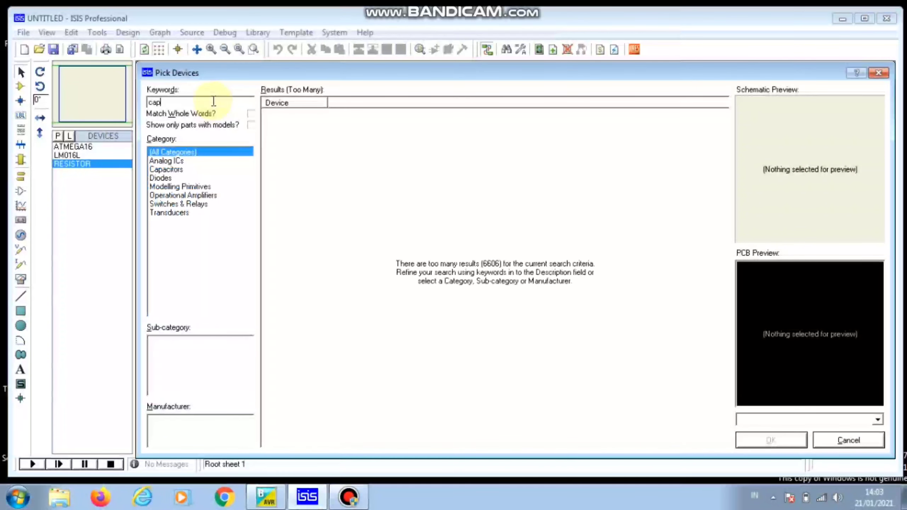
{"action": "double_click", "coordinate": [319, 115]}
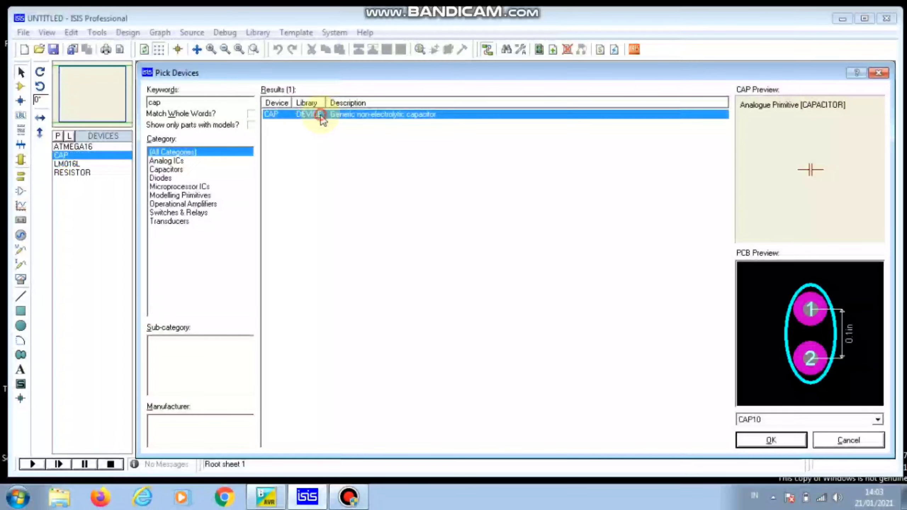
Search the device library for 10uf and add the 1206YD106KAT2A ceramic capacitor to the device list.
{"action": "left_click", "coordinate": [197, 102]}
{"action": "key", "text": "BackSpace"}
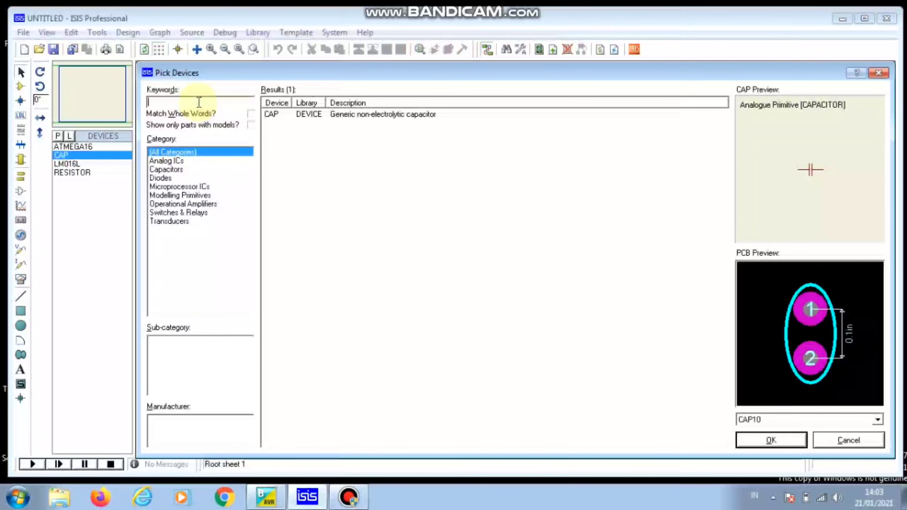
{"action": "type", "text": "10"}
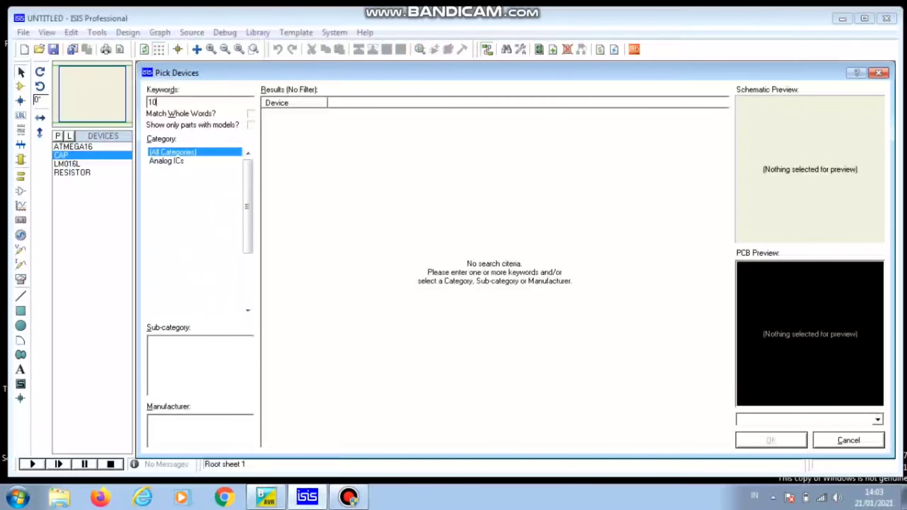
{"action": "type", "text": "uf"}
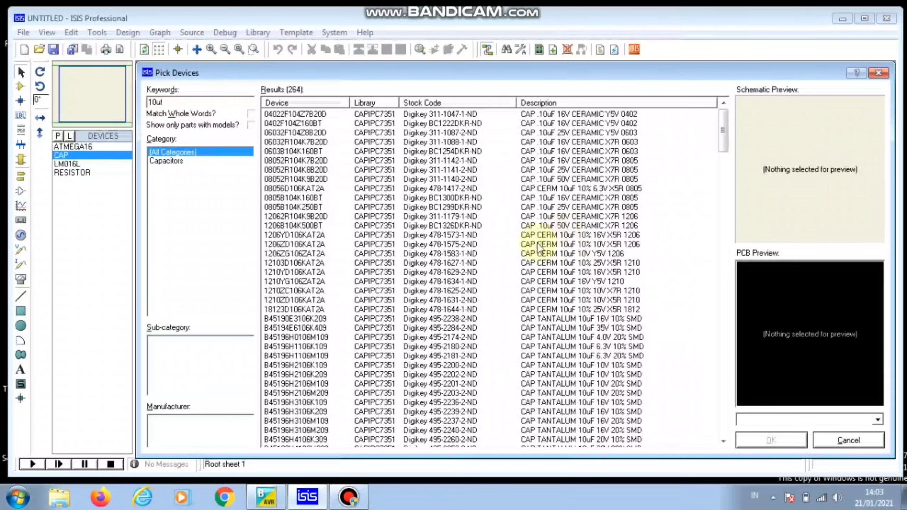
{"action": "left_click", "coordinate": [527, 226]}
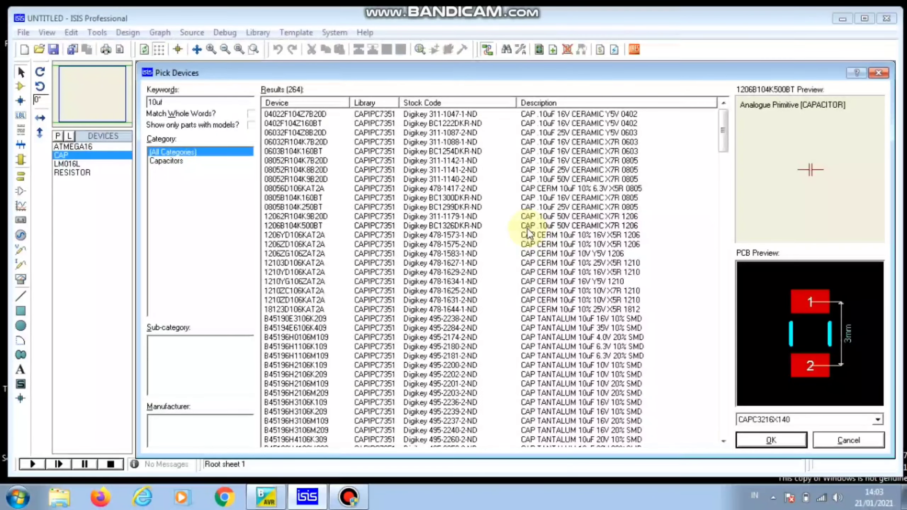
{"action": "double_click", "coordinate": [529, 235]}
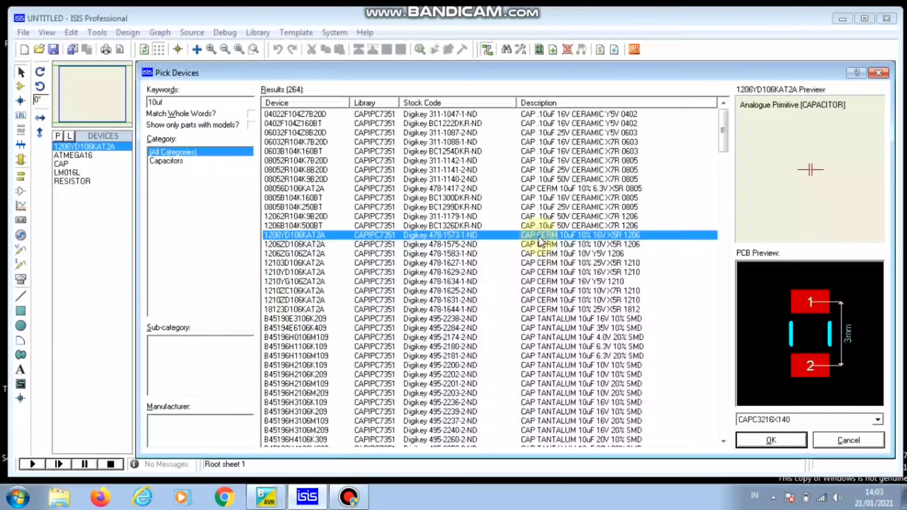
Preview further 10uF capacitors and add the B45196H2106K209 10 V tantalum capacitor to the device list.
{"action": "key", "text": "Down"}
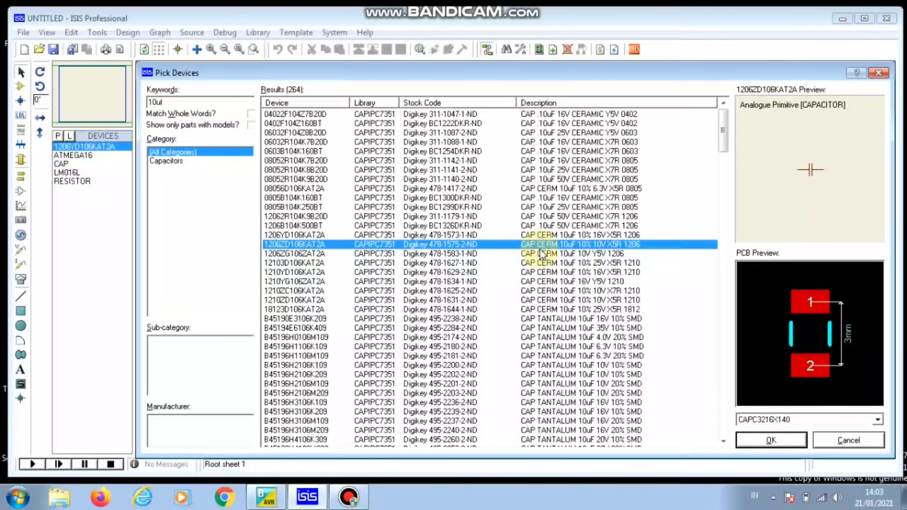
{"action": "key", "text": "Down"}
{"action": "key", "text": "Down"}
{"action": "key", "text": "Down"}
{"action": "key", "text": "Down"}
{"action": "key", "text": "Down"}
{"action": "key", "text": "Down"}
{"action": "key", "text": "Down"}
{"action": "key", "text": "Down"}
{"action": "key", "text": "Down"}
{"action": "key", "text": "Down"}
{"action": "key", "text": "Down"}
{"action": "key", "text": "Down"}
{"action": "key", "text": "Down"}
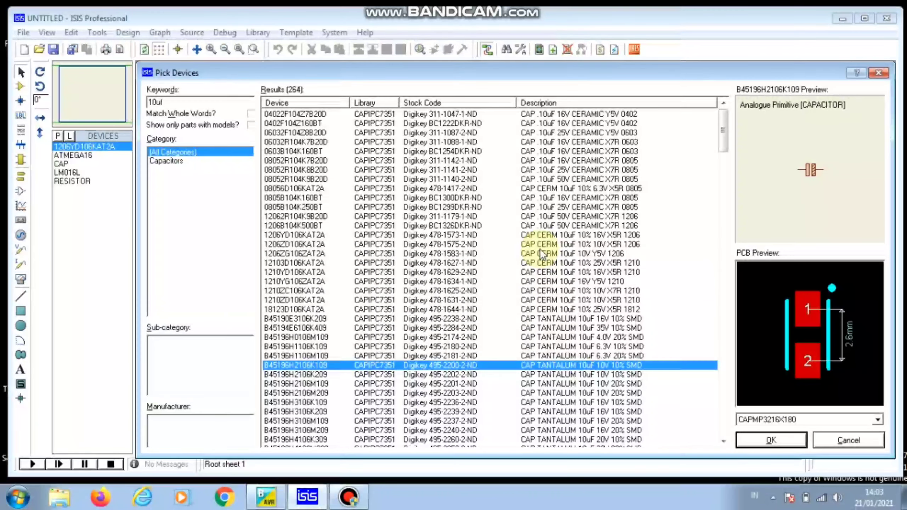
{"action": "left_click", "coordinate": [540, 248]}
{"action": "left_click", "coordinate": [548, 375]}
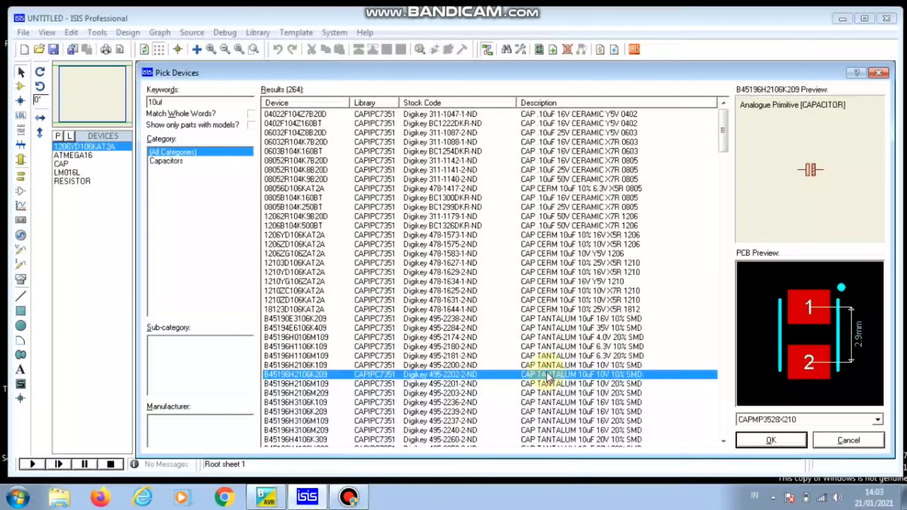
{"action": "double_click", "coordinate": [532, 374]}
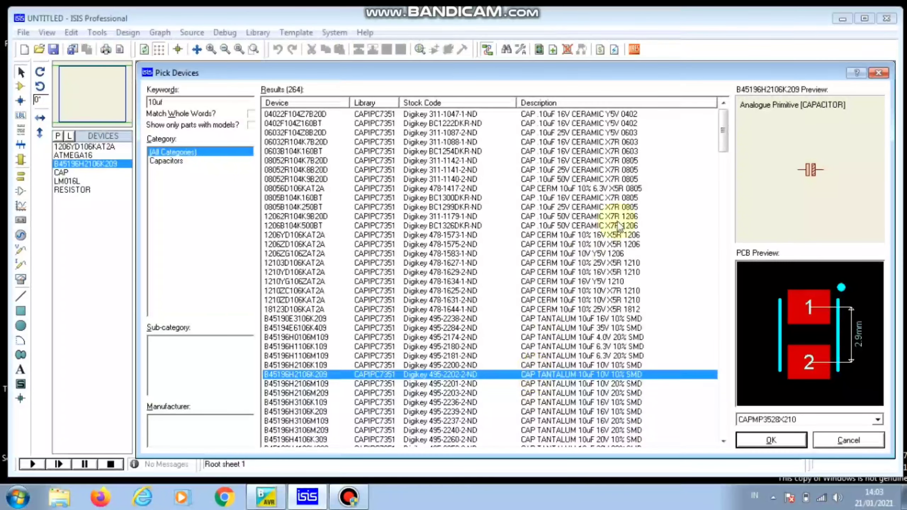
Search the device library for crystal, add the CRYSTAL quartz device to the list, and close the device picker.
{"action": "left_click", "coordinate": [207, 103]}
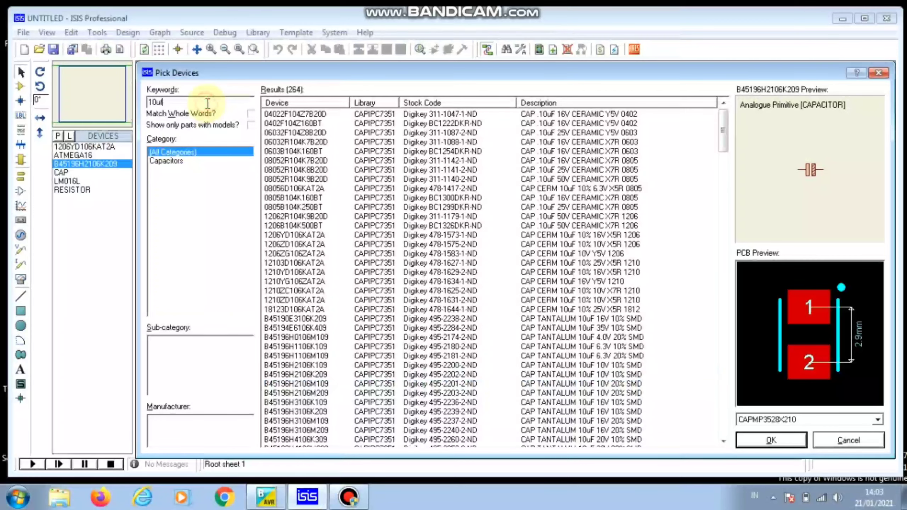
{"action": "type", "text": "cr"}
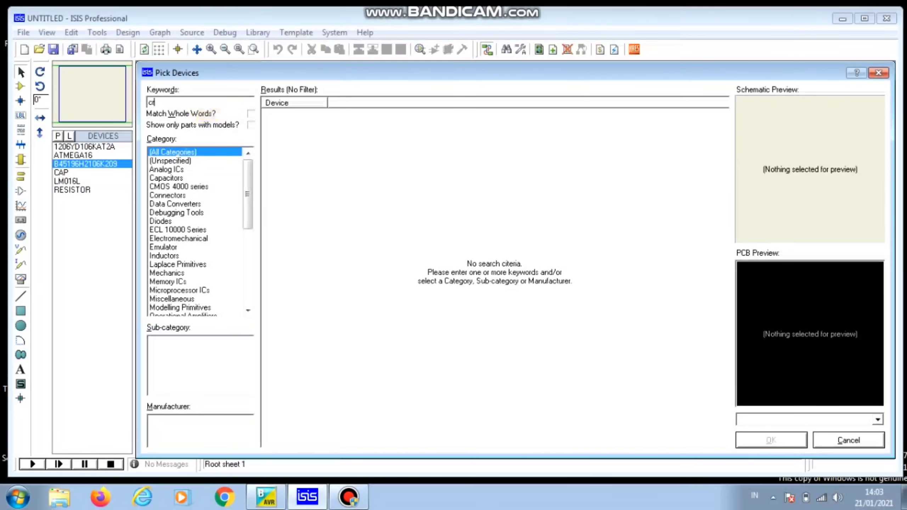
{"action": "type", "text": "ystal"}
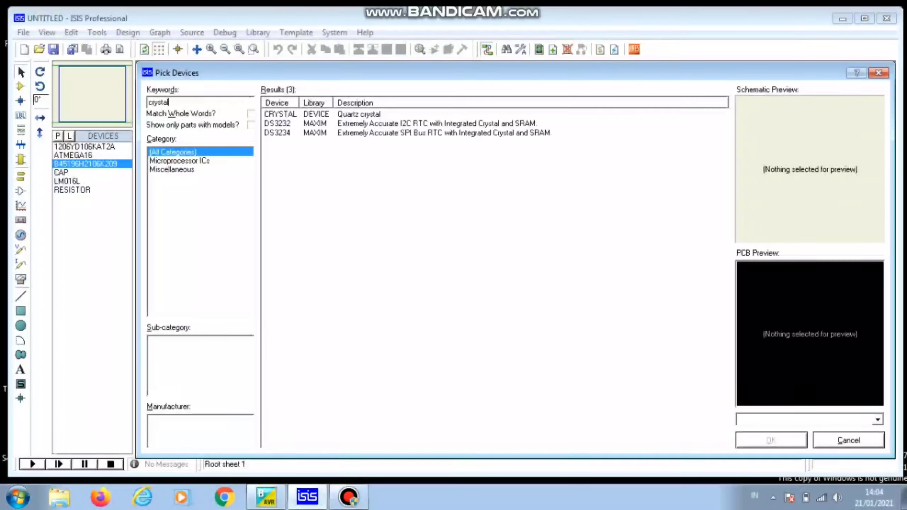
{"action": "left_click", "coordinate": [326, 113]}
{"action": "double_click", "coordinate": [326, 114]}
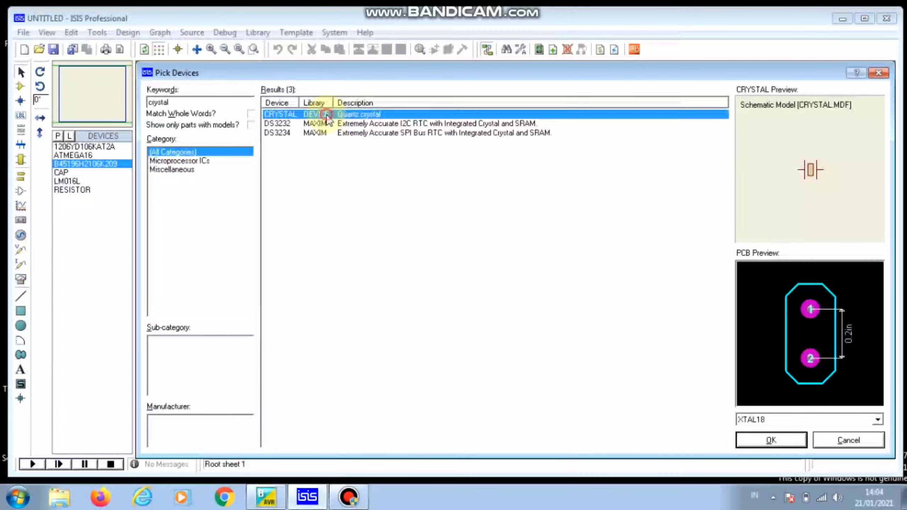
{"action": "left_click", "coordinate": [879, 72]}
Compare the two 10uF capacitor symbols and remove the 1206YD106KAT2A capacitor from the device list.
{"action": "left_click", "coordinate": [101, 146]}
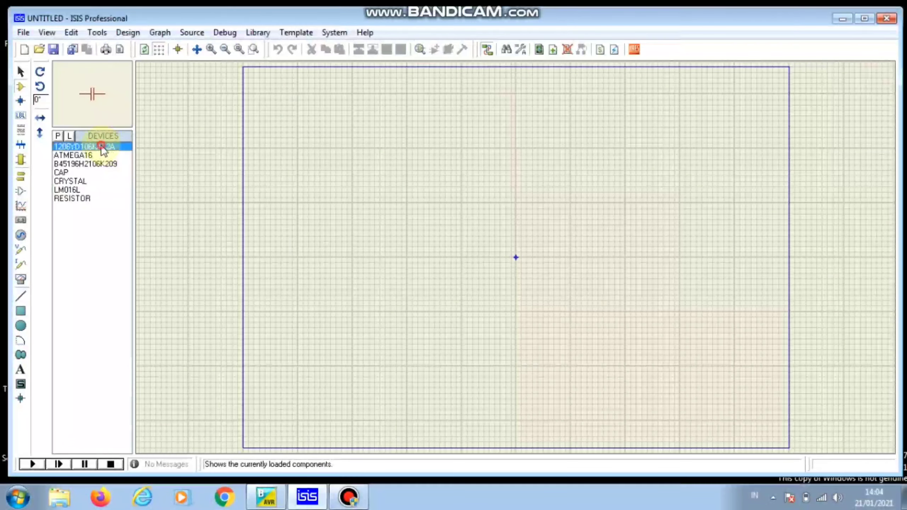
{"action": "left_click", "coordinate": [102, 165]}
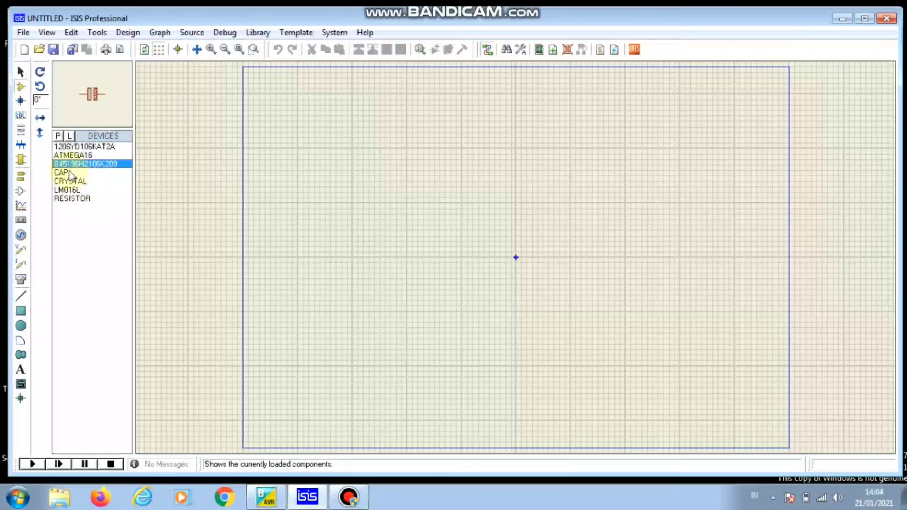
{"action": "left_click", "coordinate": [108, 146]}
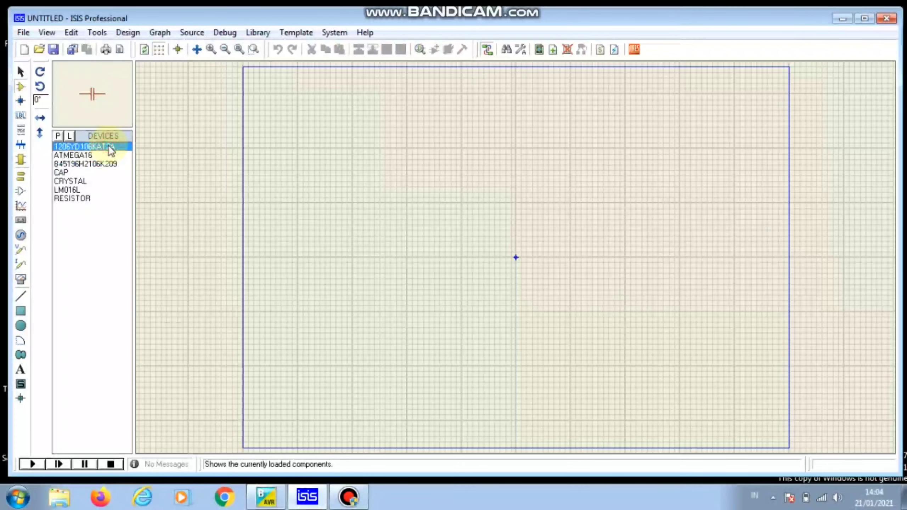
{"action": "right_click", "coordinate": [108, 146]}
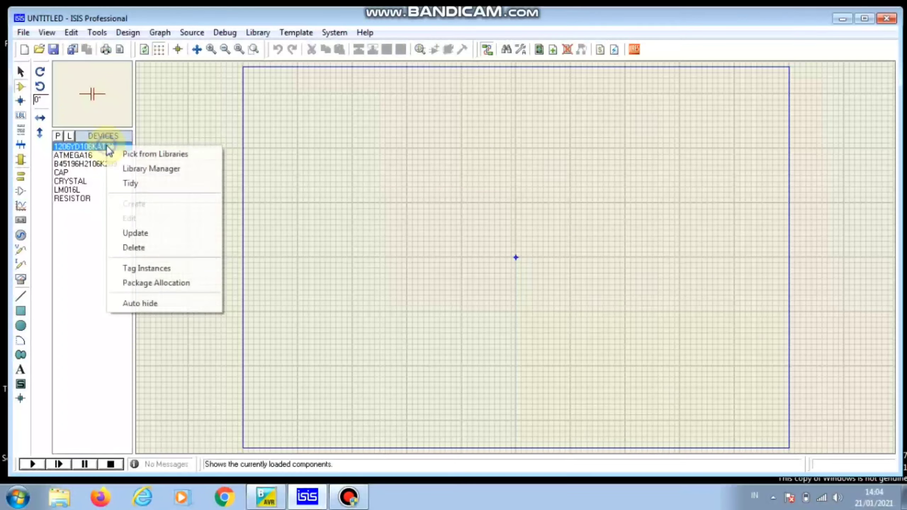
{"action": "left_click", "coordinate": [146, 246]}
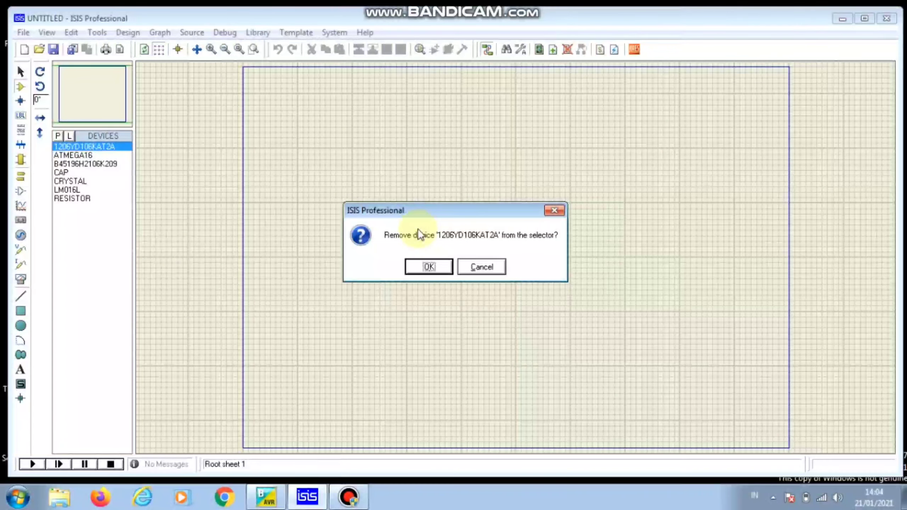
{"action": "key", "text": "Return"}
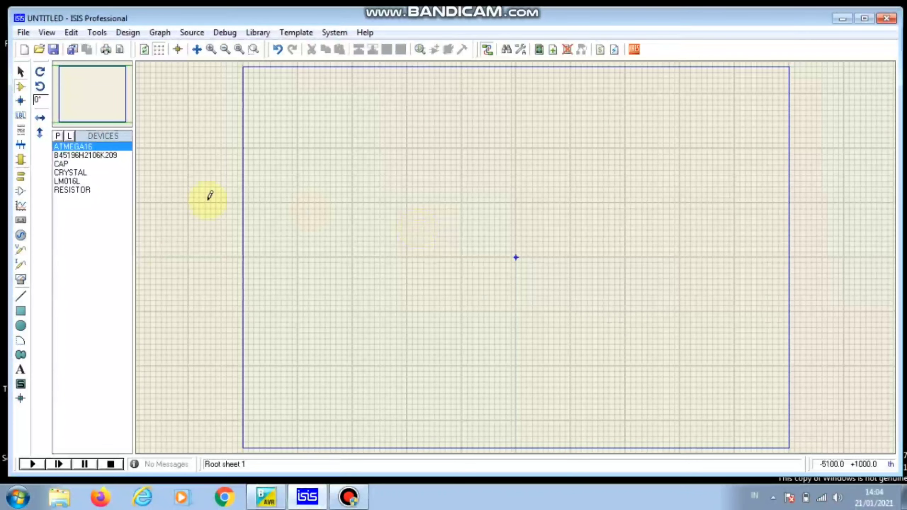
Place the ATMEGA16 microcontroller on the sheet, left of the sheet's centre.
{"action": "left_click", "coordinate": [461, 205]}
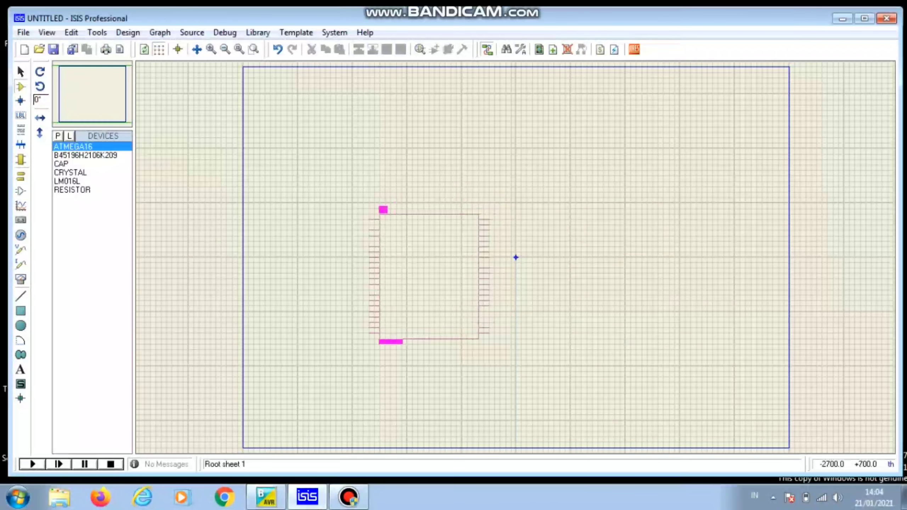
{"action": "left_click", "coordinate": [379, 211]}
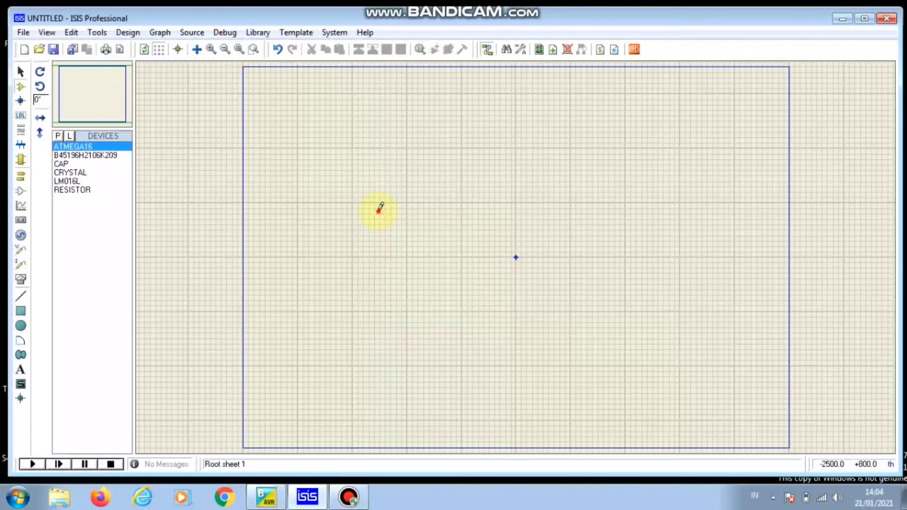
{"action": "left_click", "coordinate": [211, 51]}
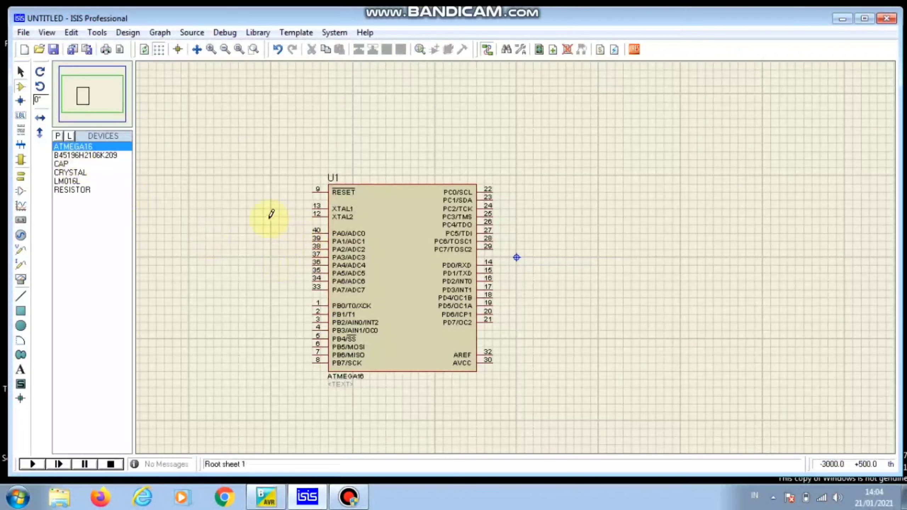
Place the CRYSTAL device on the sheet, left of the ATMEGA16's ADC pins.
{"action": "left_click", "coordinate": [74, 173]}
{"action": "left_click", "coordinate": [216, 223]}
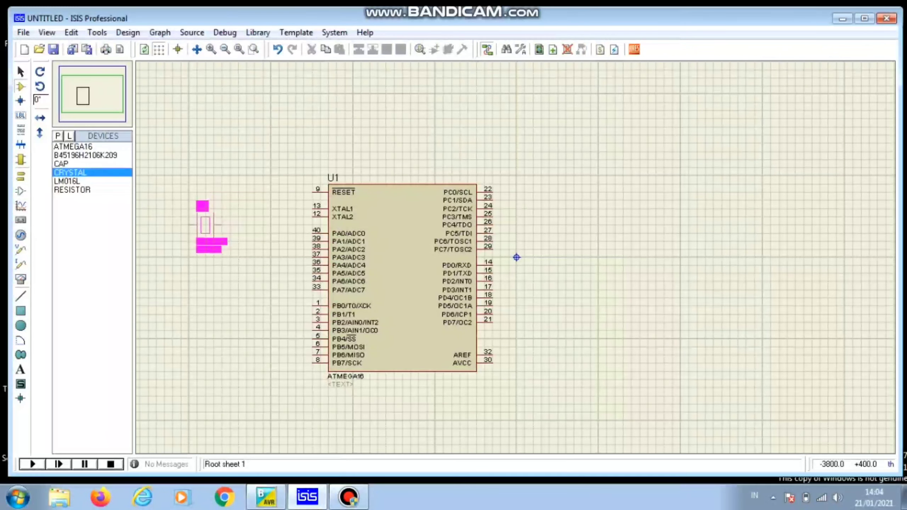
{"action": "left_click", "coordinate": [206, 249]}
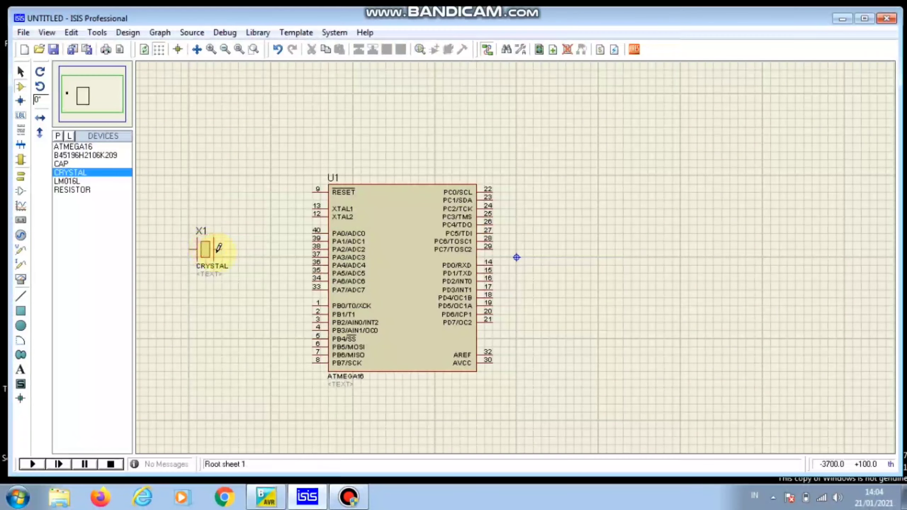
Delete the placed crystal and place it again at the same spot left of the ATMEGA16.
{"action": "right_click", "coordinate": [206, 252]}
{"action": "right_click", "coordinate": [205, 252]}
{"action": "left_click", "coordinate": [207, 248]}
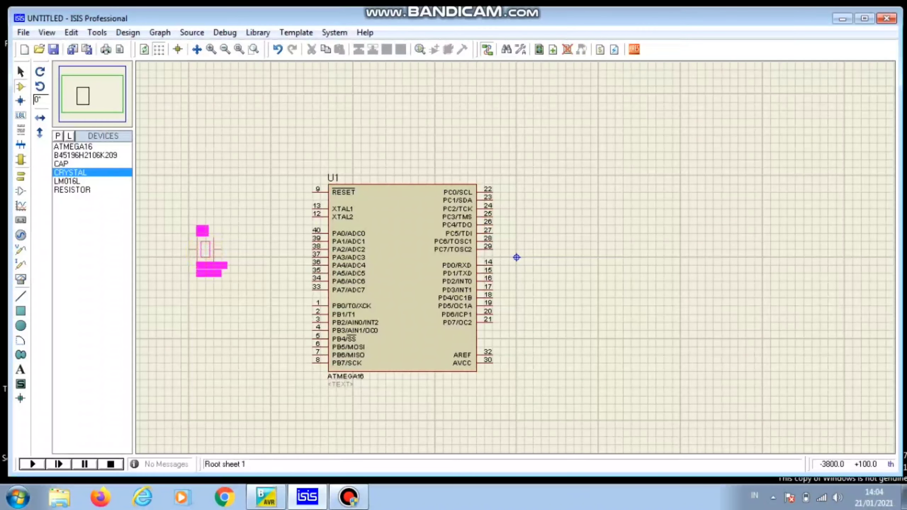
{"action": "left_click", "coordinate": [206, 249]}
{"action": "right_click", "coordinate": [209, 253]}
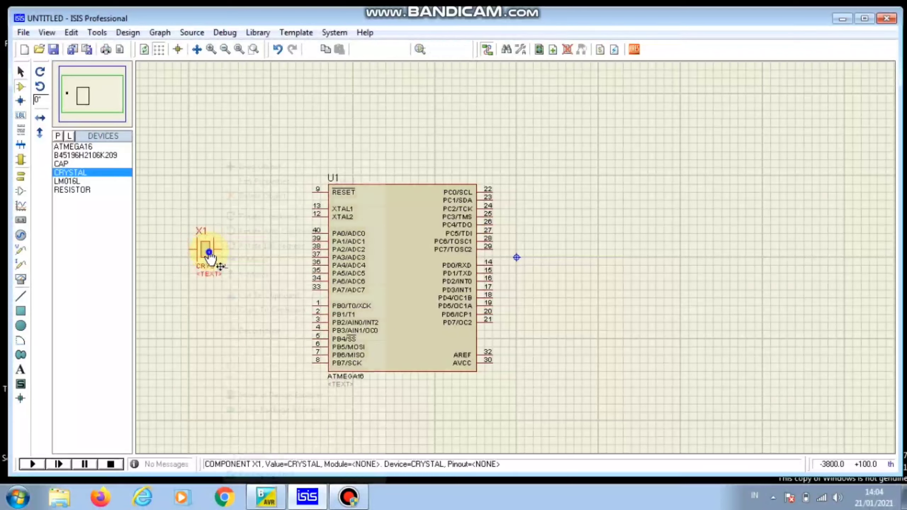
{"action": "right_click", "coordinate": [210, 252]}
{"action": "left_click", "coordinate": [209, 248]}
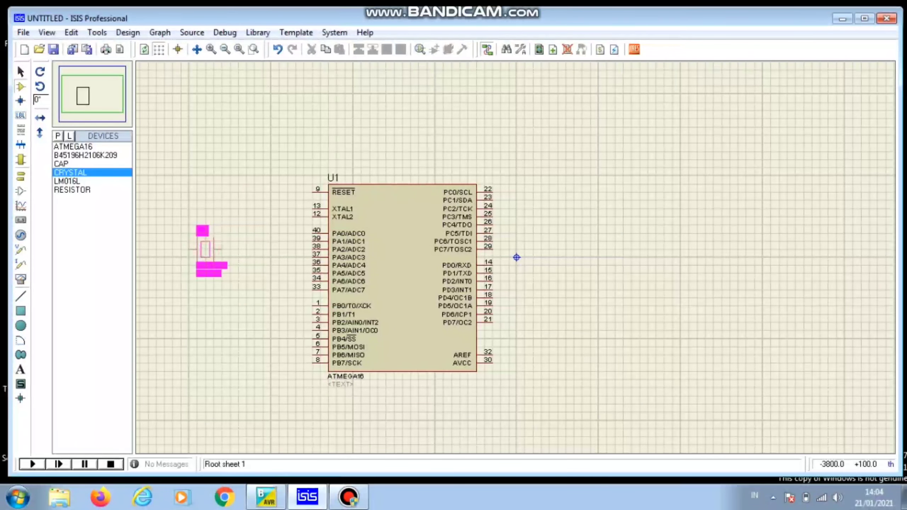
{"action": "left_click", "coordinate": [210, 250]}
Rotate crystal X1 clockwise, and wire its upper end to XTAL1 and its lower end to XTAL2.
{"action": "right_click", "coordinate": [209, 251]}
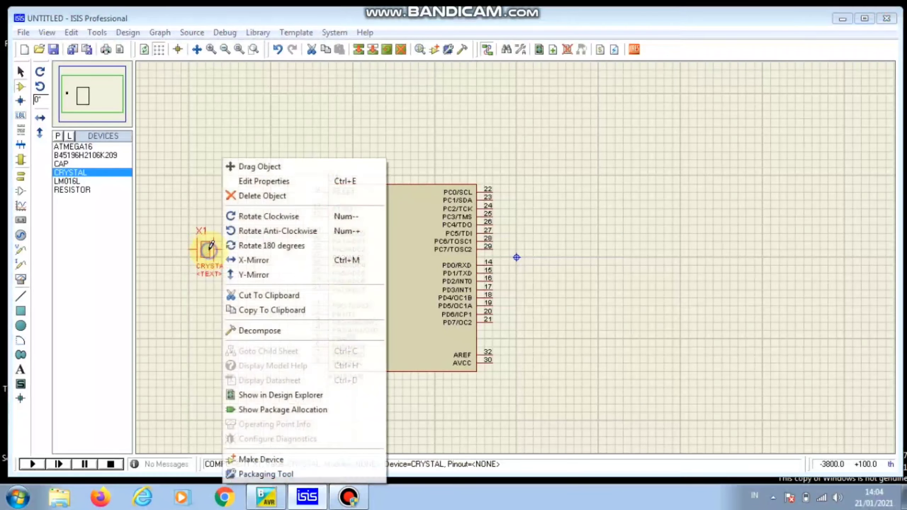
{"action": "left_click", "coordinate": [297, 217]}
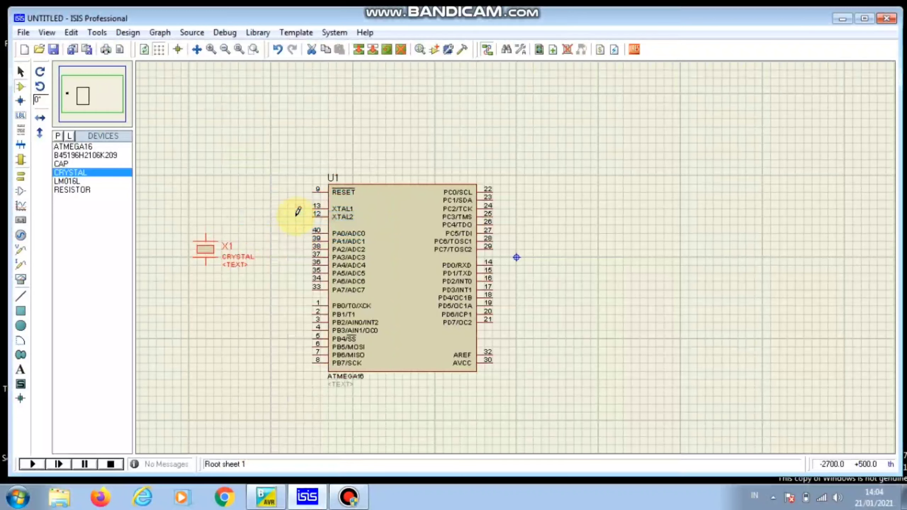
{"action": "left_click", "coordinate": [206, 233]}
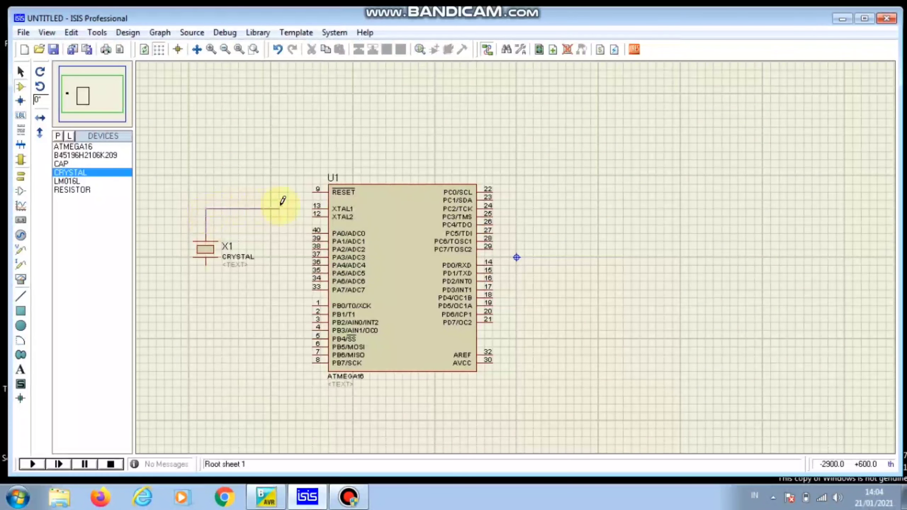
{"action": "left_click", "coordinate": [312, 206]}
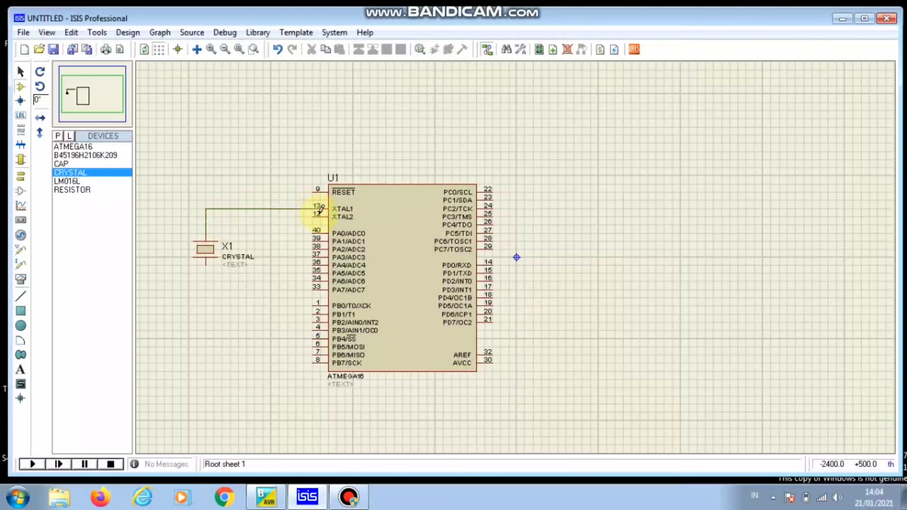
{"action": "left_click", "coordinate": [267, 273]}
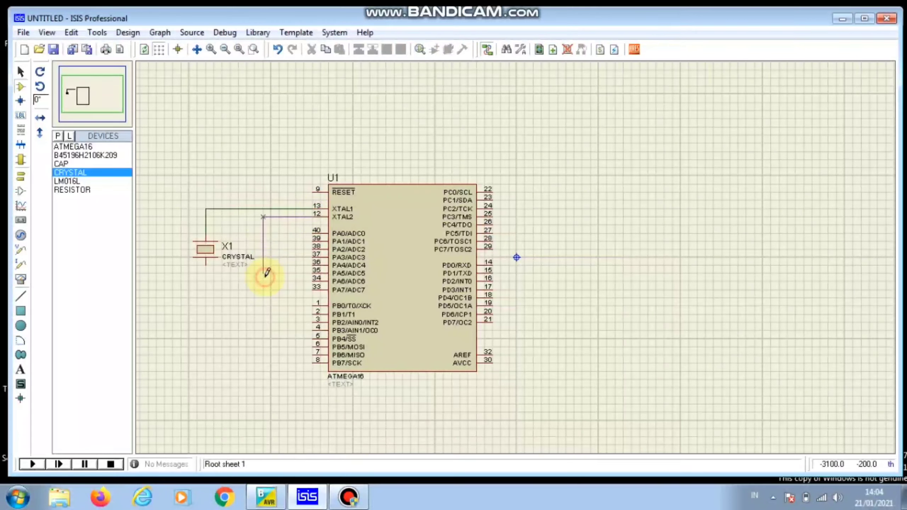
{"action": "left_click", "coordinate": [204, 279]}
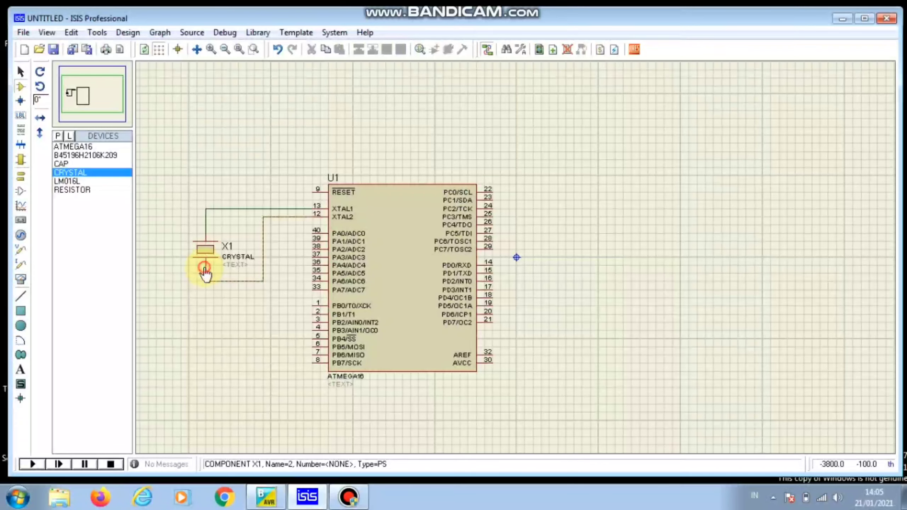
Place two CAP capacitors left of the crystal, one level with its lower wire and one level with the XTAL1 wire.
{"action": "left_click", "coordinate": [70, 164]}
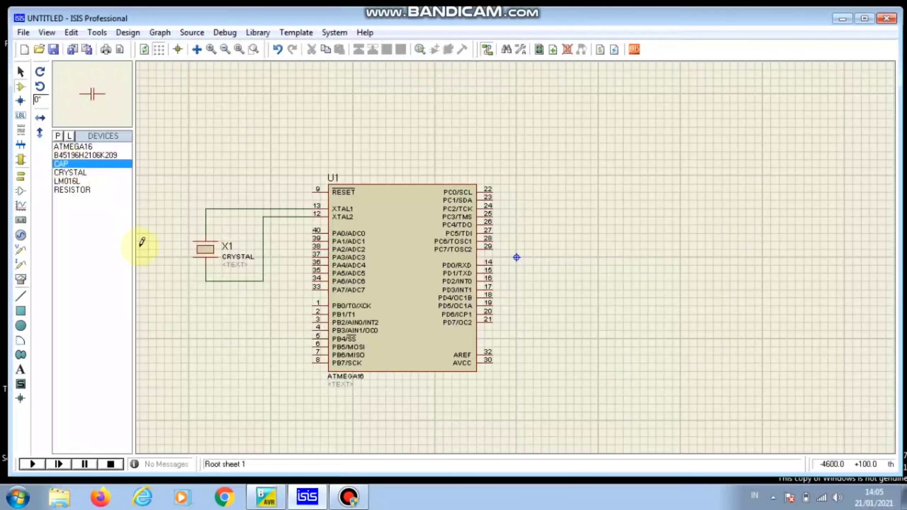
{"action": "left_click", "coordinate": [176, 276]}
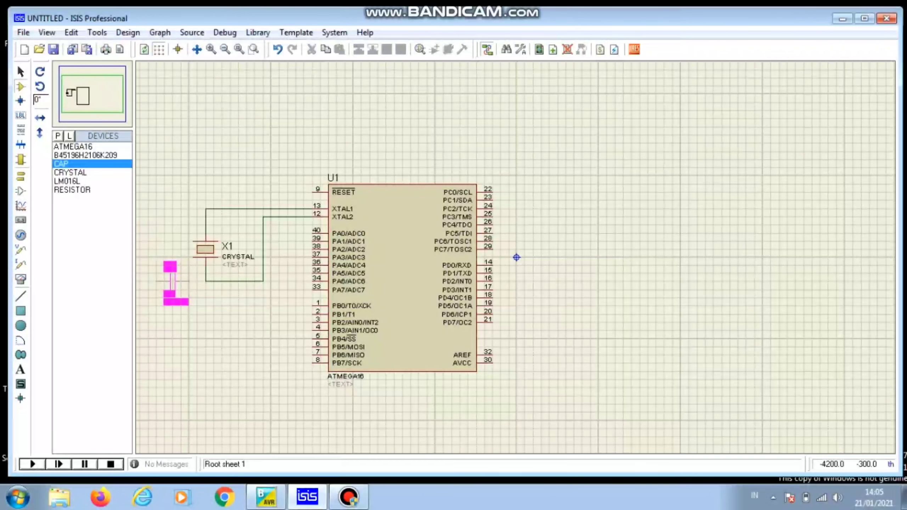
{"action": "left_click", "coordinate": [172, 282]}
{"action": "left_click", "coordinate": [173, 216]}
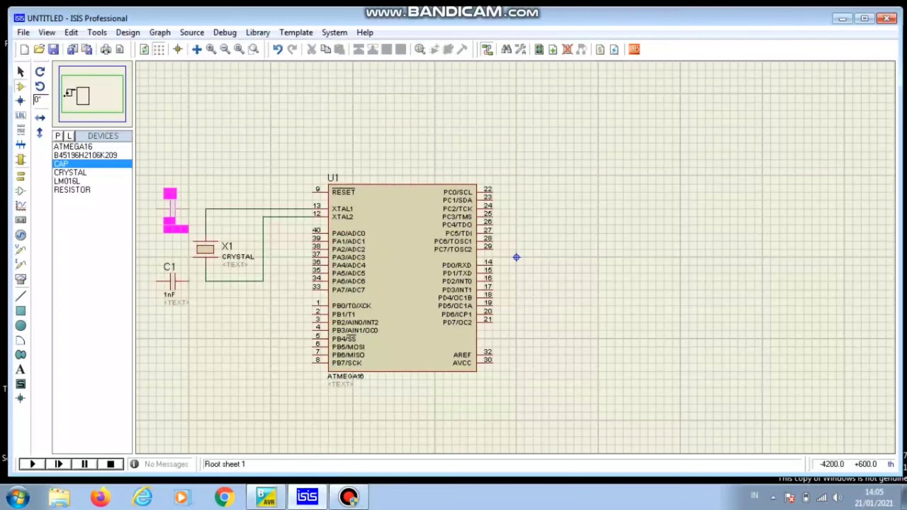
{"action": "left_click", "coordinate": [173, 209]}
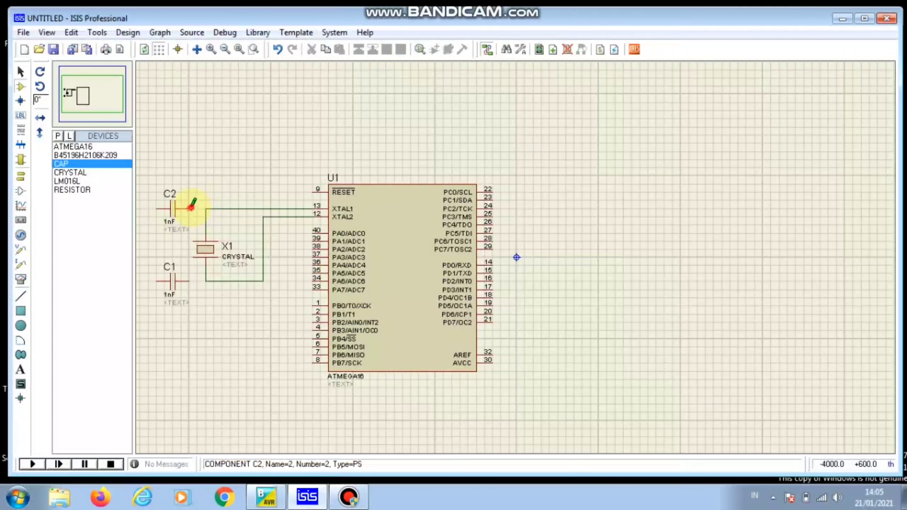
Wire capacitors C2 and C1 to the crystal's upper and lower wires, and join their free left ends together.
{"action": "left_click", "coordinate": [191, 207]}
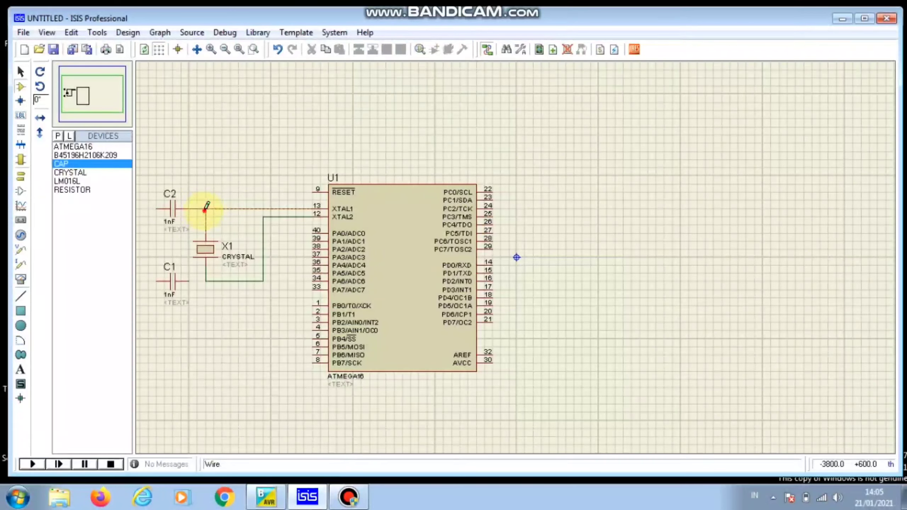
{"action": "left_click", "coordinate": [206, 209]}
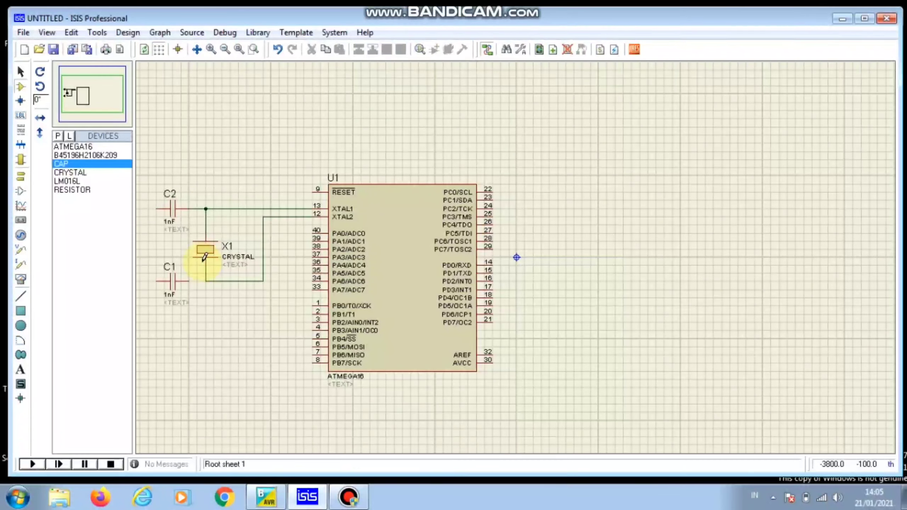
{"action": "left_click", "coordinate": [189, 281]}
{"action": "left_click", "coordinate": [206, 281]}
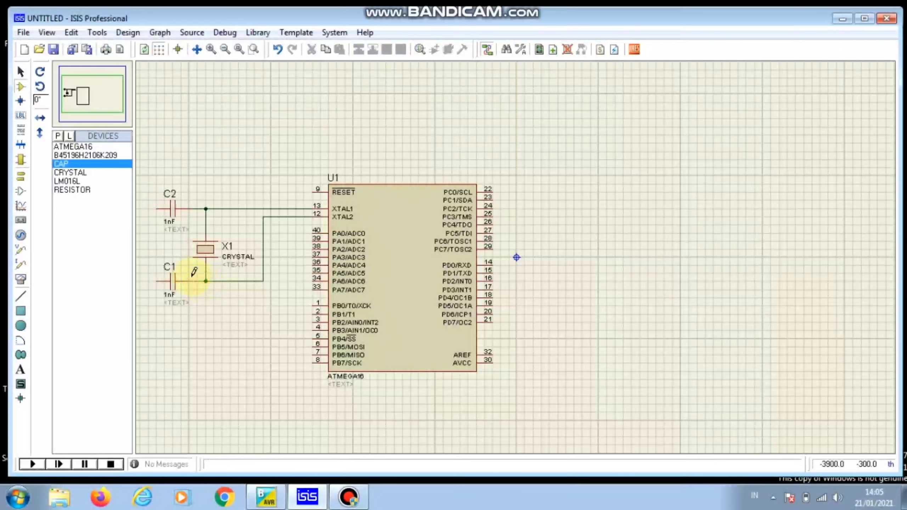
{"action": "left_click", "coordinate": [158, 207]}
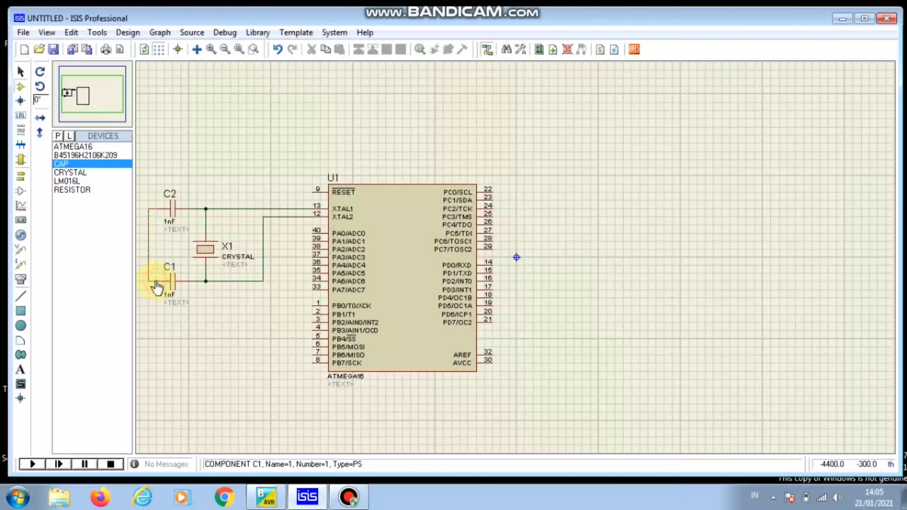
{"action": "left_click", "coordinate": [152, 282]}
{"action": "right_click", "coordinate": [175, 303]}
{"action": "left_click_drag", "start_coordinate": [175, 300], "coordinate": [191, 258]}
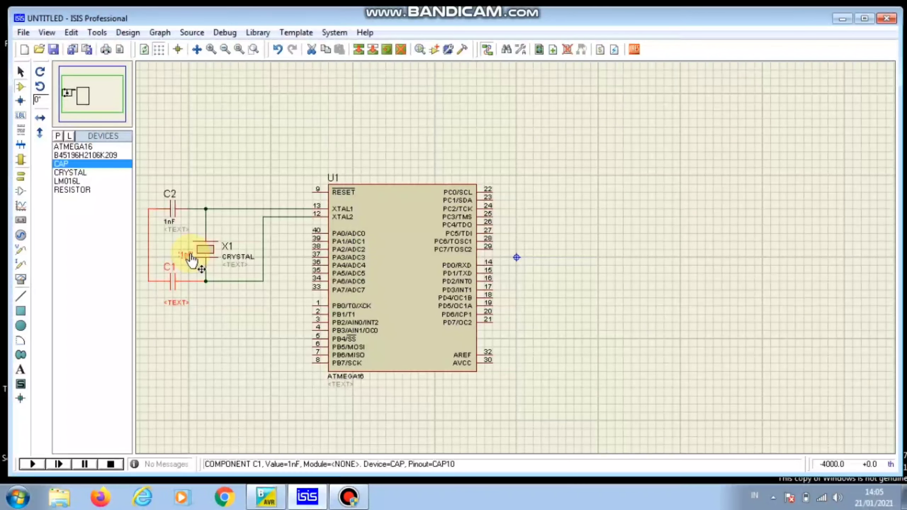
{"action": "key", "text": "ctrl+z"}
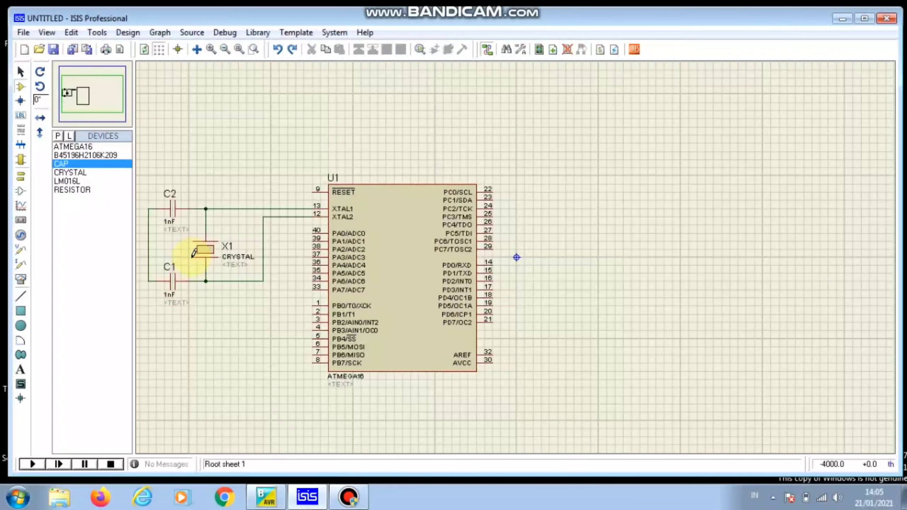
{"action": "right_click", "coordinate": [172, 298]}
{"action": "right_click", "coordinate": [172, 298]}
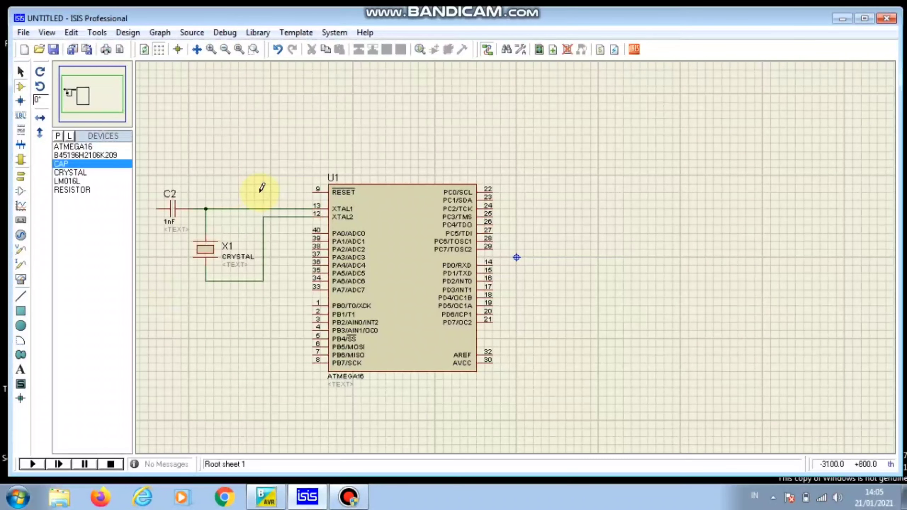
{"action": "key", "text": "ctrl+z"}
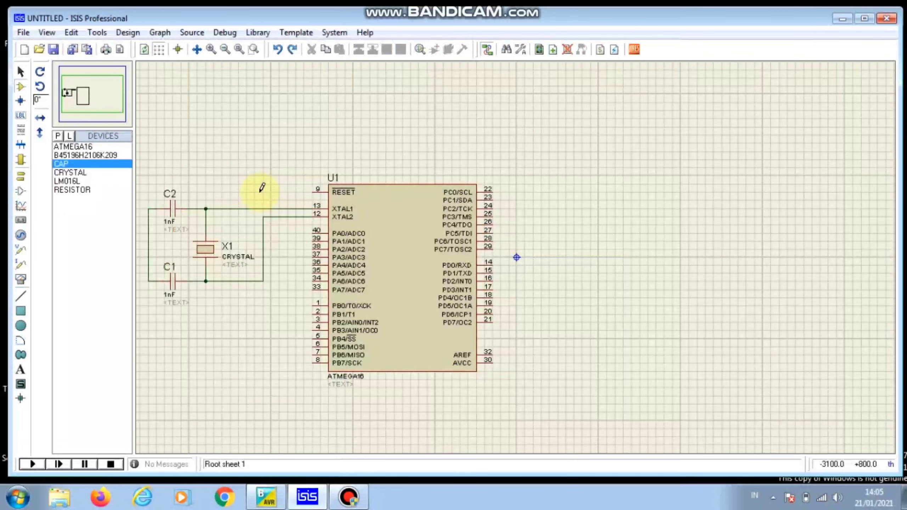
Set the capacitance of the lower capacitor C1 to 22pF in its component properties.
{"action": "right_click", "coordinate": [171, 302]}
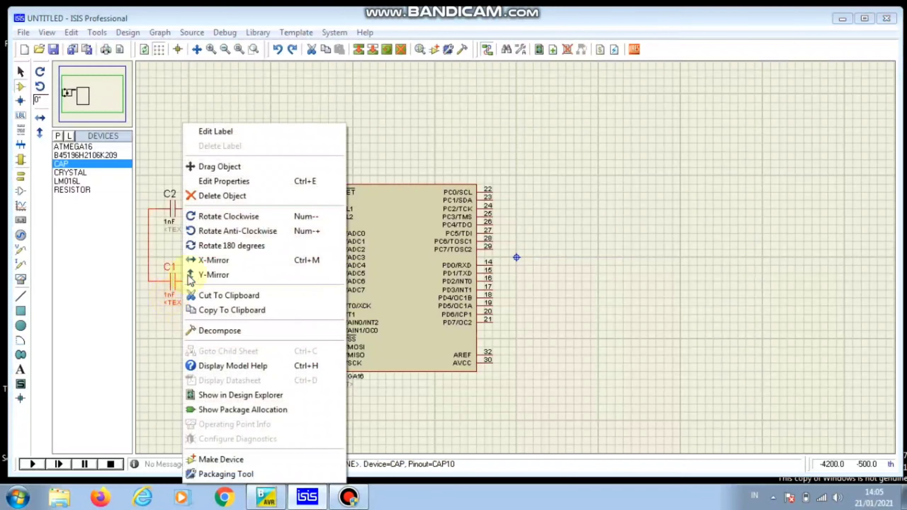
{"action": "left_click", "coordinate": [226, 183]}
{"action": "left_click", "coordinate": [388, 170]}
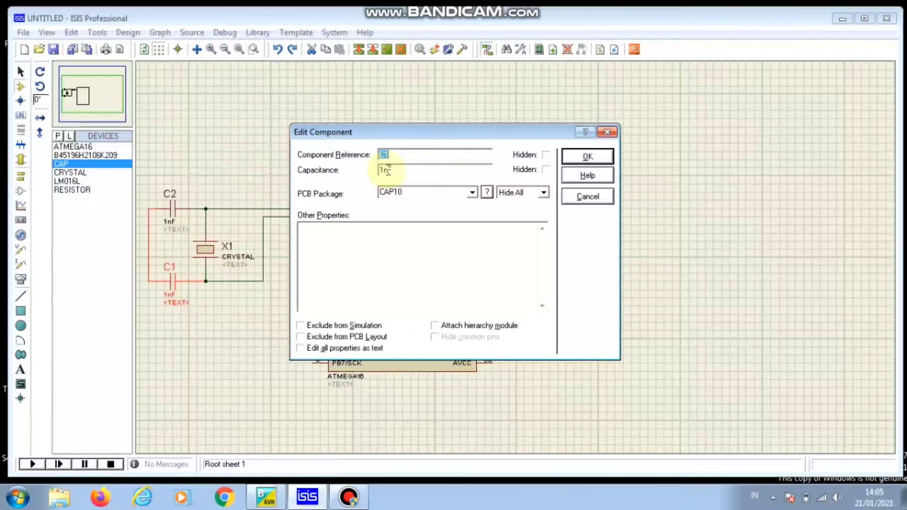
{"action": "left_click", "coordinate": [389, 170]}
{"action": "type", "text": "22pF"}
{"action": "key", "text": "Return"}
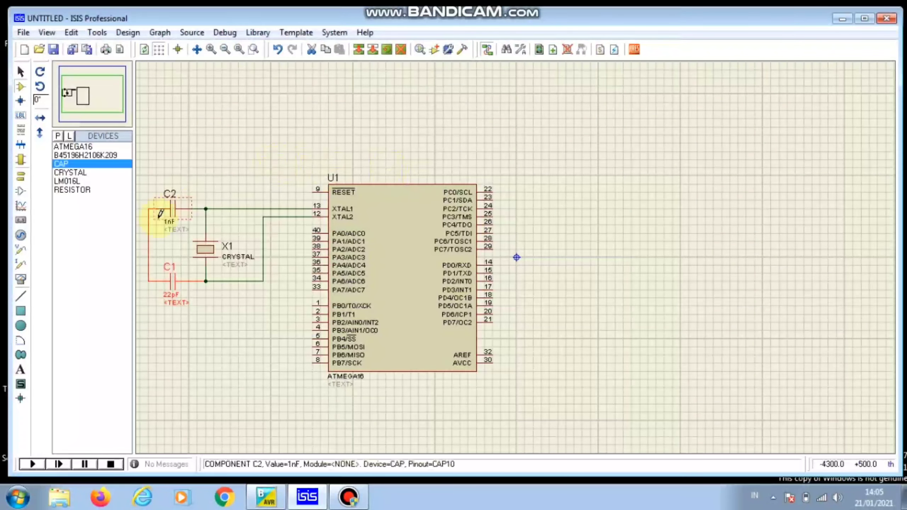
Set the value of the upper capacitor C2 to 22pF and clear the selection.
{"action": "right_click", "coordinate": [170, 235]}
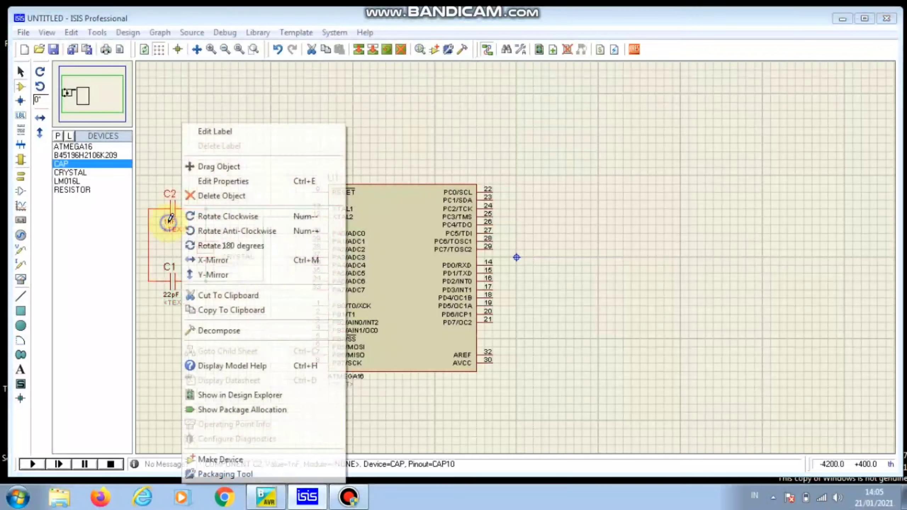
{"action": "key", "text": "Escape"}
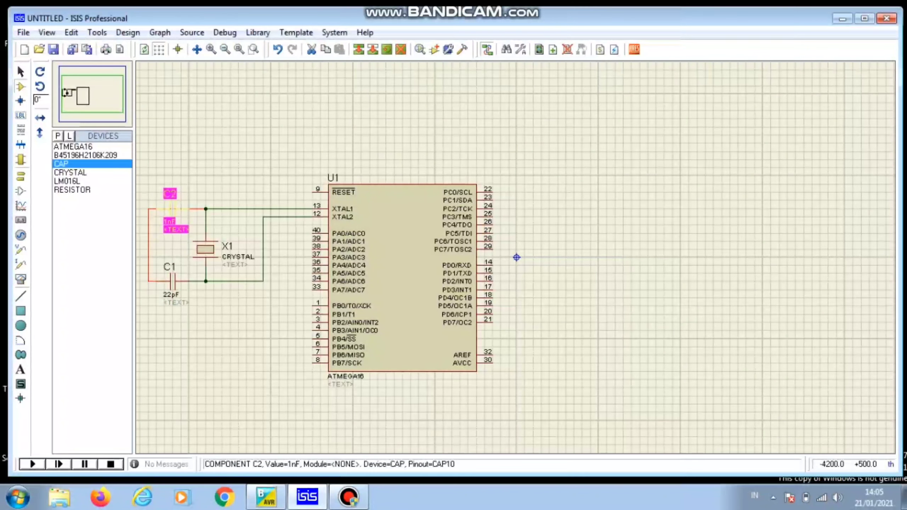
{"action": "double_click", "coordinate": [176, 214]}
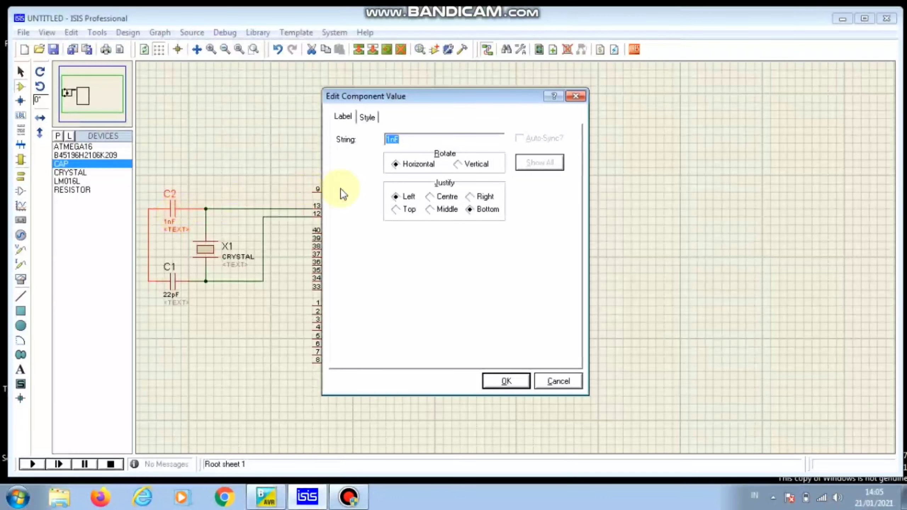
{"action": "left_click", "coordinate": [393, 141]}
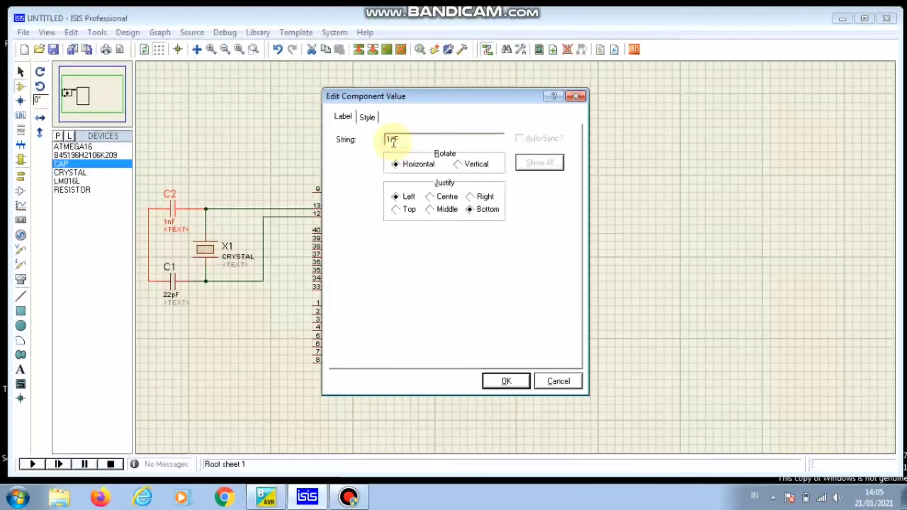
{"action": "key", "text": "BackSpace"}
{"action": "type", "text": "22pF"}
{"action": "key", "text": "Return"}
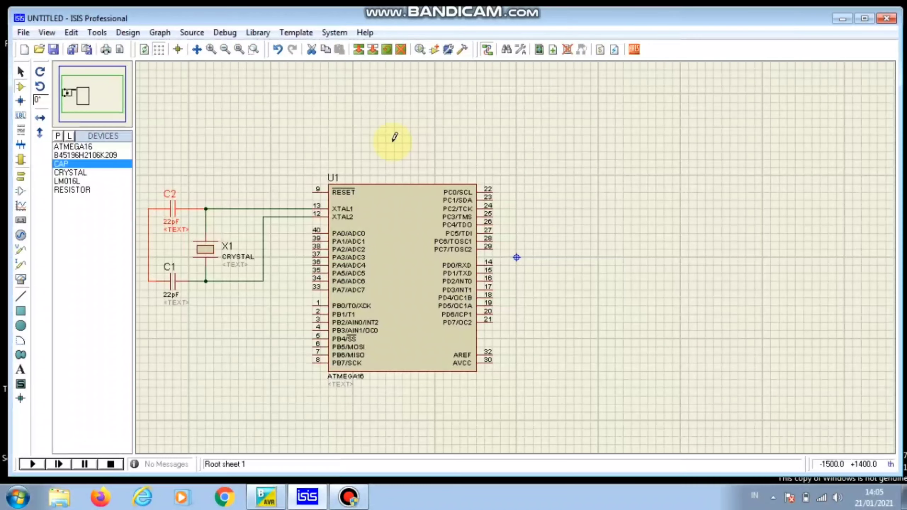
{"action": "left_click", "coordinate": [335, 123]}
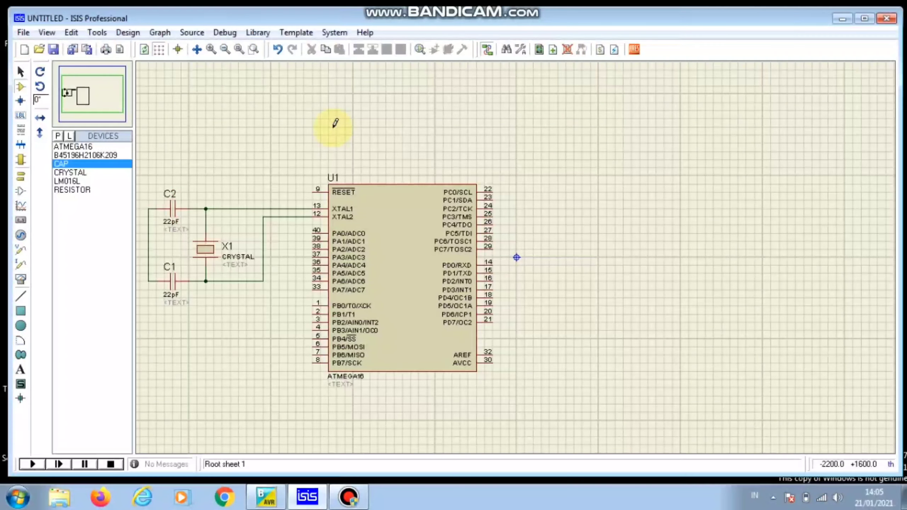
Search the device library for "push", add the BUTTON device, and place one above the crystal circuit.
{"action": "left_click", "coordinate": [57, 136]}
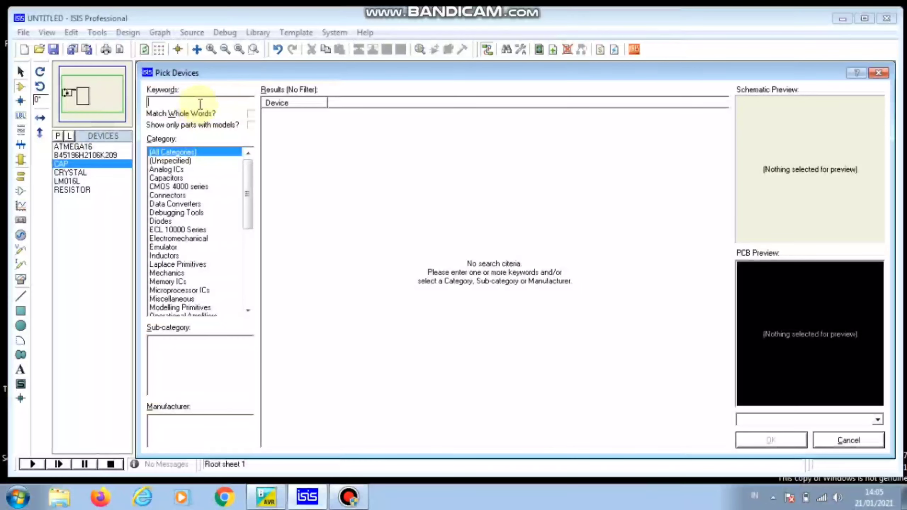
{"action": "type", "text": "push"}
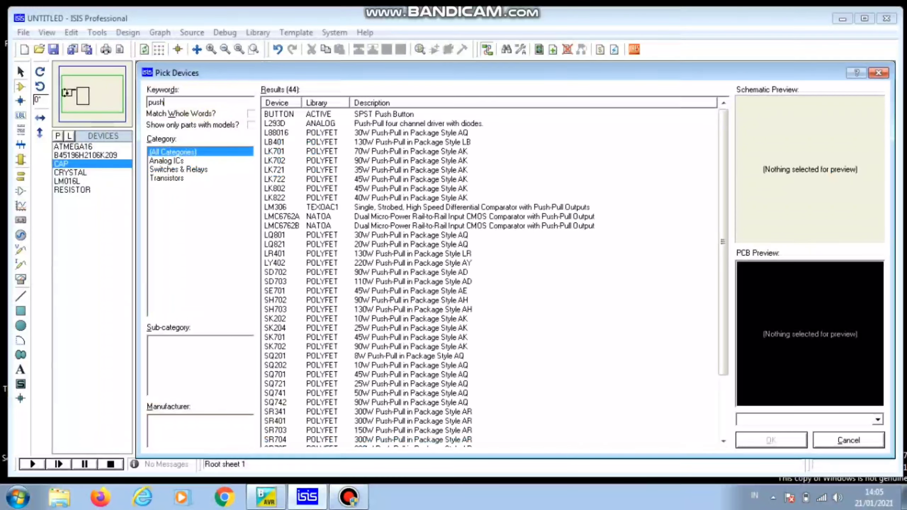
{"action": "double_click", "coordinate": [319, 114]}
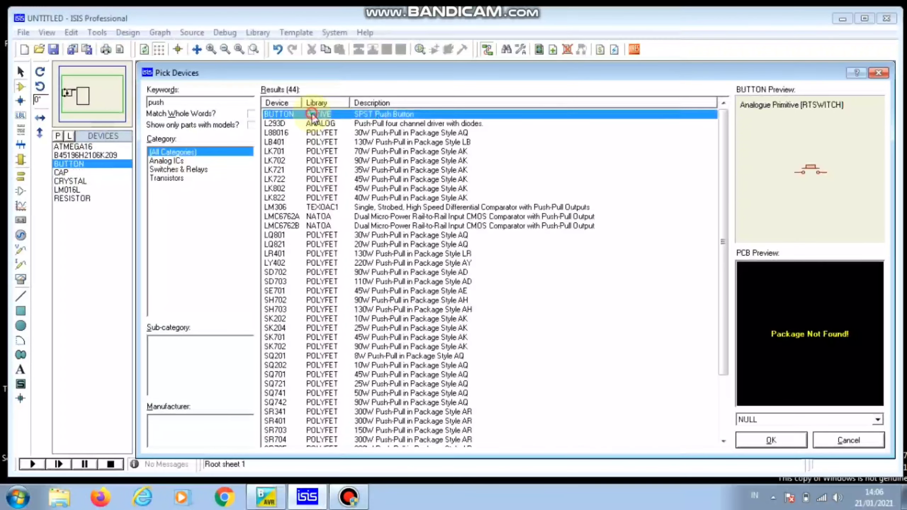
{"action": "left_click", "coordinate": [878, 73]}
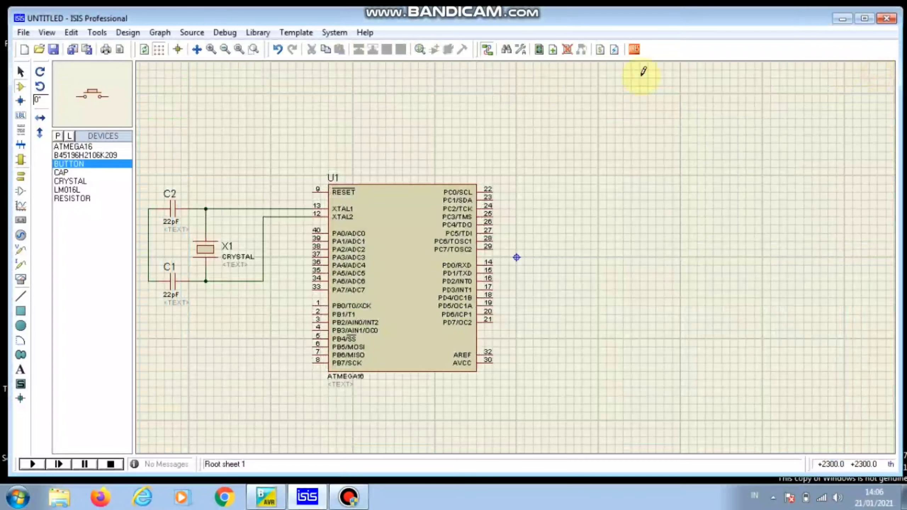
{"action": "left_click", "coordinate": [246, 153]}
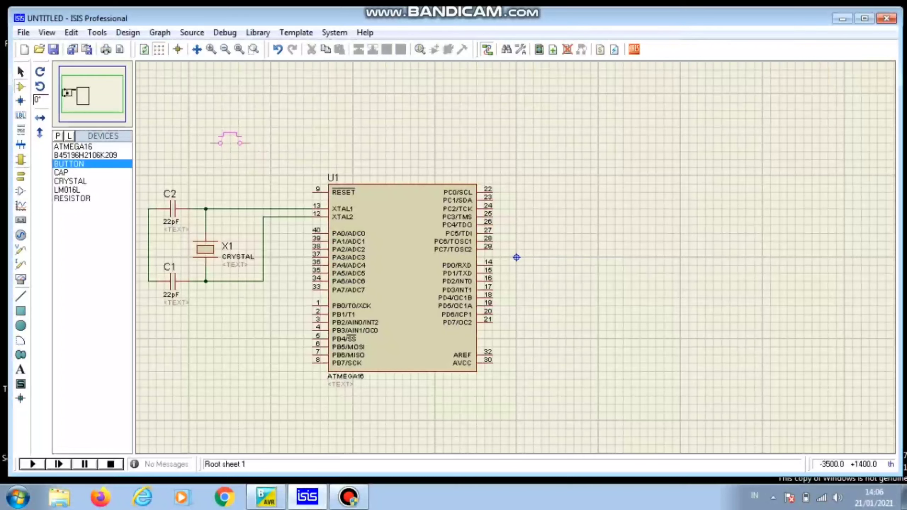
{"action": "left_click", "coordinate": [231, 141]}
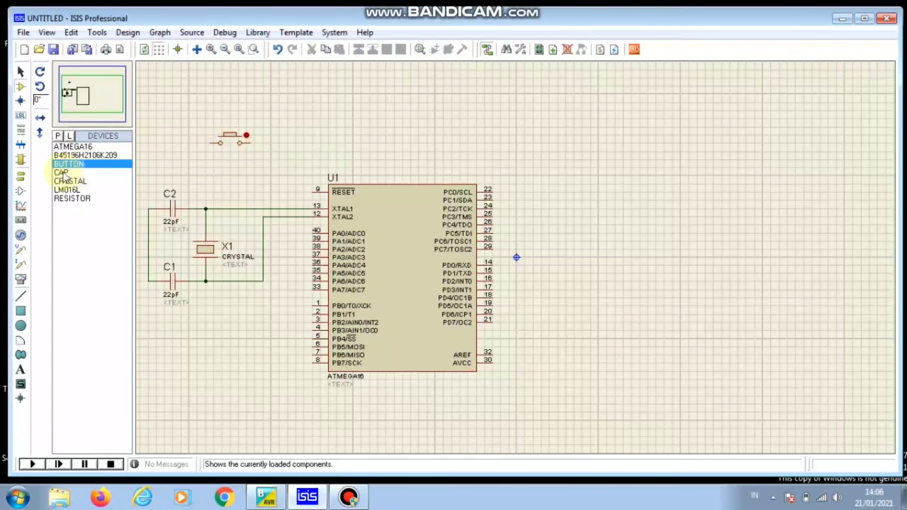
Place the B45196H2106K209 capacitor directly below the push button and rotate it 180 degrees.
{"action": "left_click", "coordinate": [76, 155]}
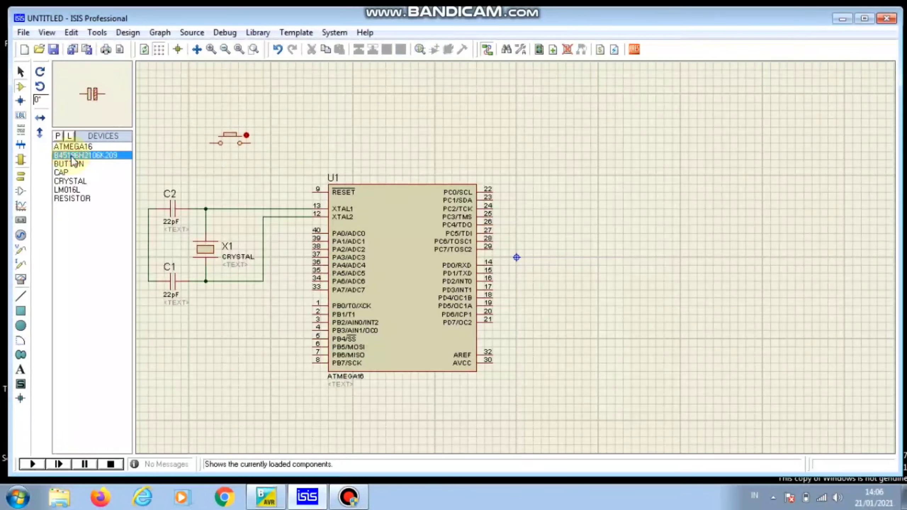
{"action": "left_click", "coordinate": [226, 161]}
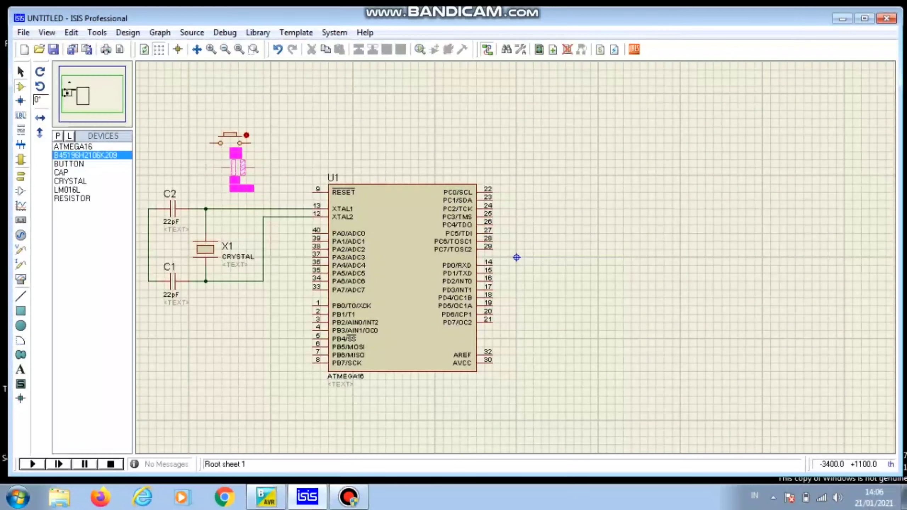
{"action": "right_click", "coordinate": [233, 170]}
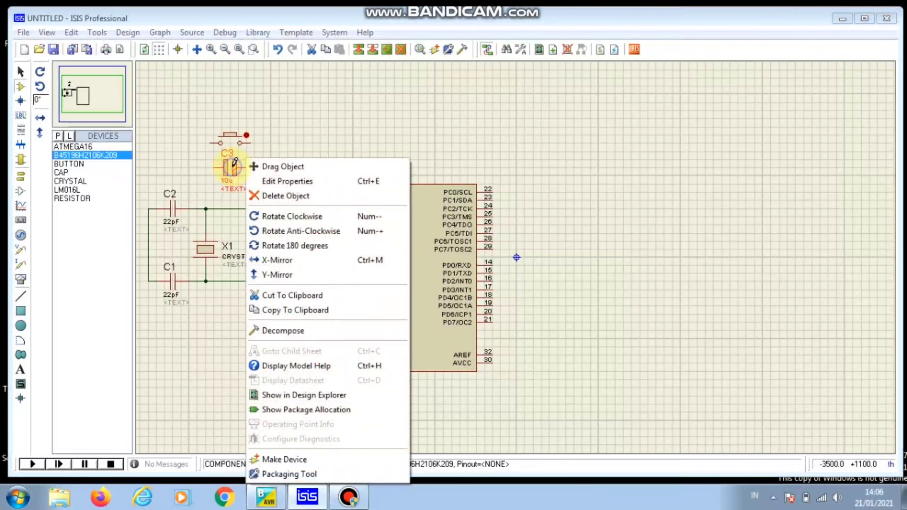
{"action": "left_click", "coordinate": [284, 245]}
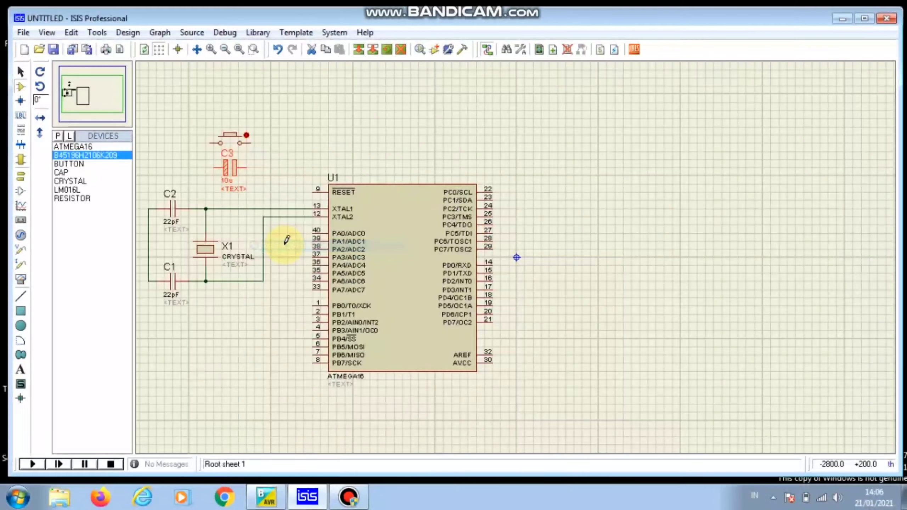
Wire the push button in parallel with capacitor C3 and connect their right-hand junction to the RESET pin.
{"action": "left_click", "coordinate": [253, 139]}
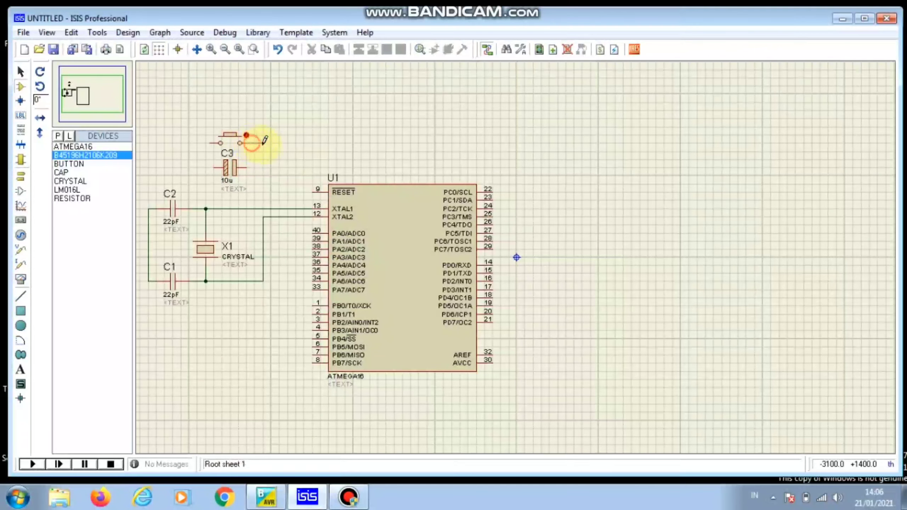
{"action": "left_click", "coordinate": [252, 167]}
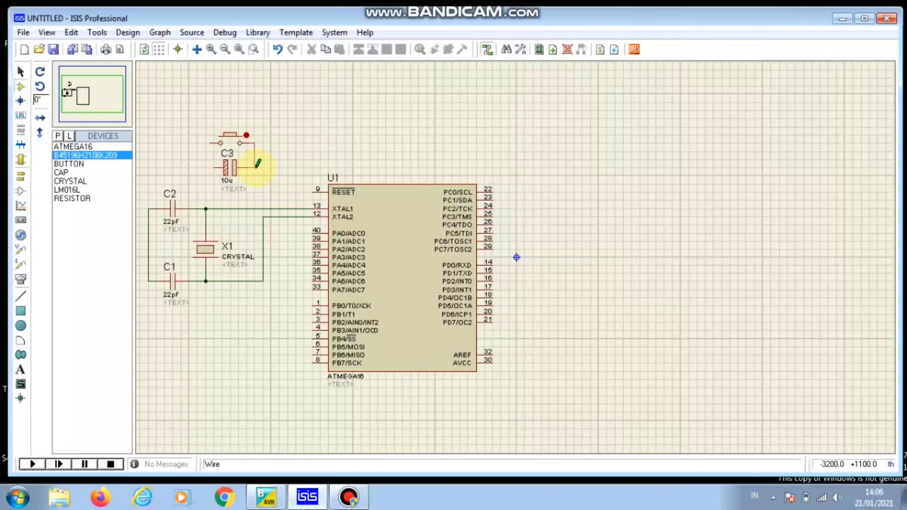
{"action": "left_click", "coordinate": [256, 167]}
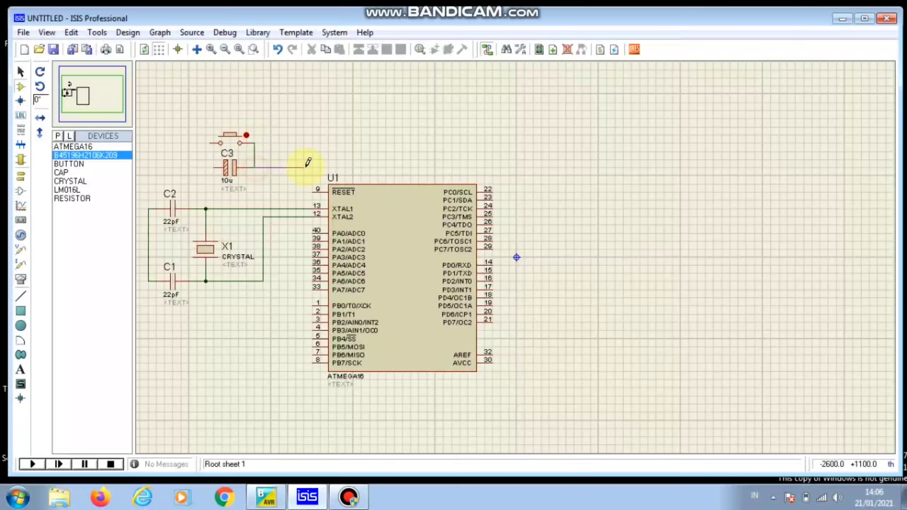
{"action": "left_click", "coordinate": [308, 193]}
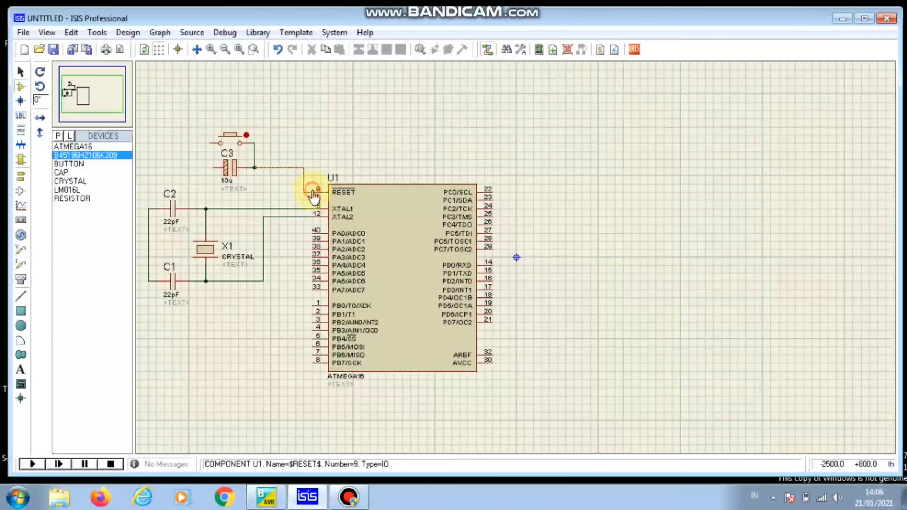
{"action": "left_click", "coordinate": [219, 142]}
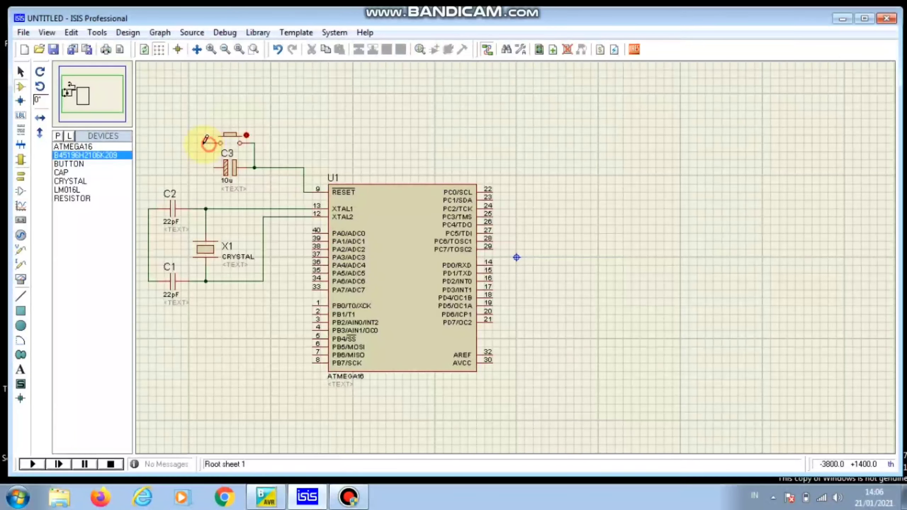
{"action": "left_click", "coordinate": [214, 165]}
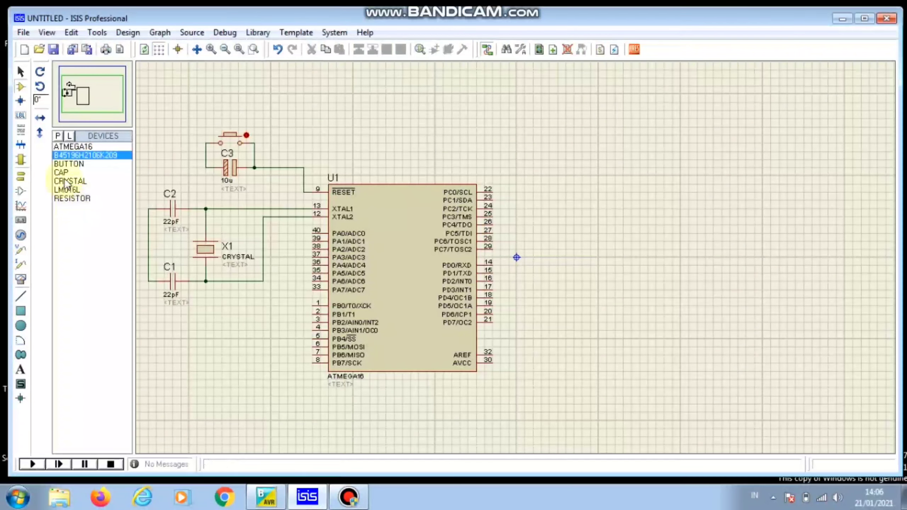
Place a RESISTOR above and left of the push button, rotate it clockwise to vertical, and clear the selection.
{"action": "left_click", "coordinate": [79, 200]}
{"action": "left_click", "coordinate": [207, 96]}
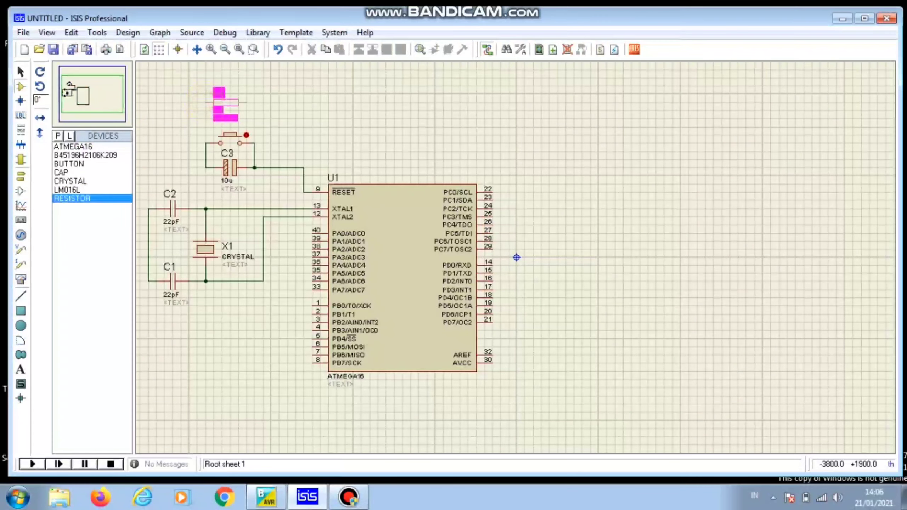
{"action": "left_click", "coordinate": [175, 101]}
{"action": "right_click", "coordinate": [175, 100]}
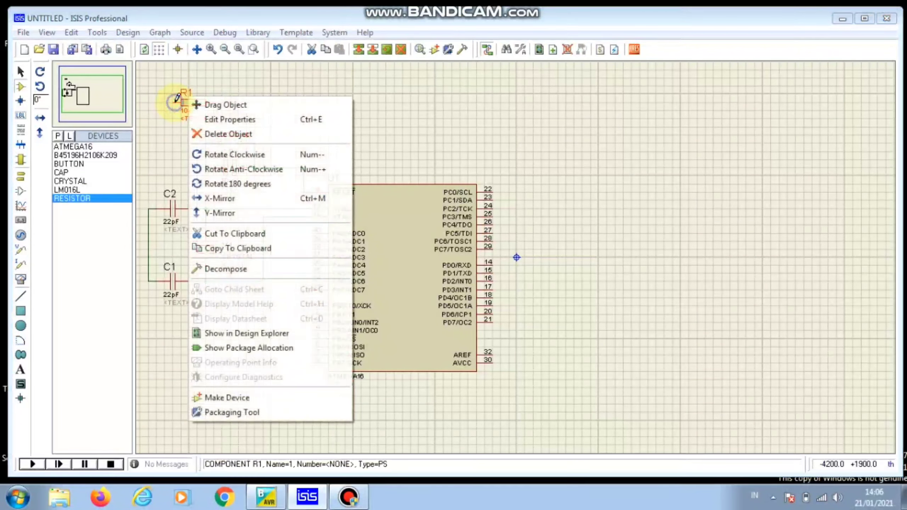
{"action": "left_click", "coordinate": [226, 155]}
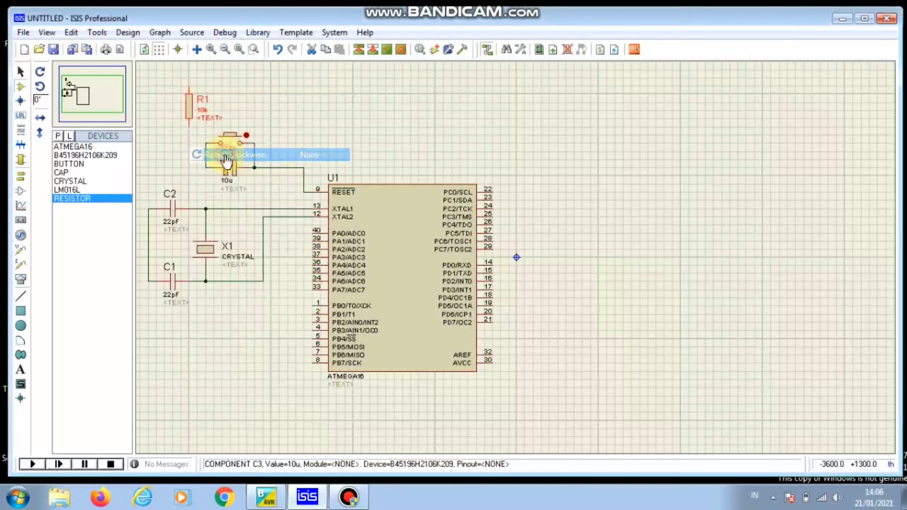
{"action": "left_click", "coordinate": [280, 113]}
Wire R1's lower end to the button's left node, and connect C3's left end to the left end of C2.
{"action": "left_click", "coordinate": [189, 124]}
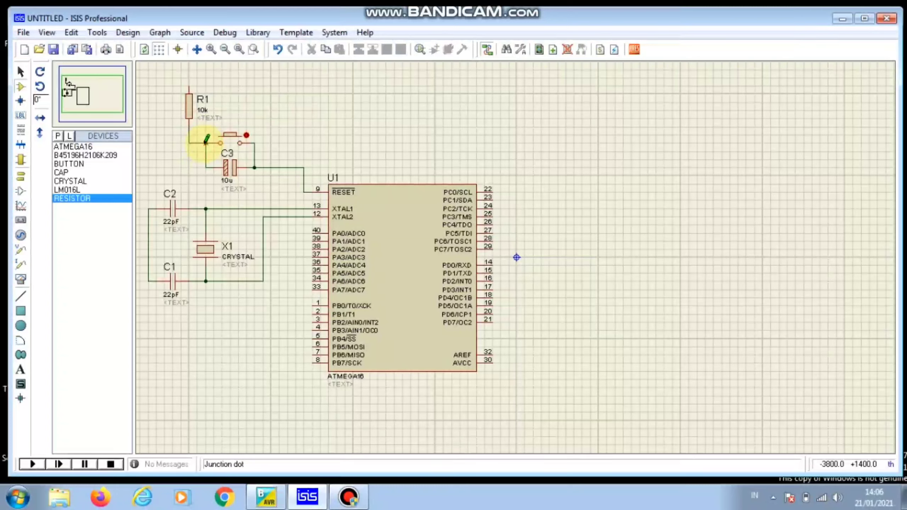
{"action": "left_click", "coordinate": [209, 168]}
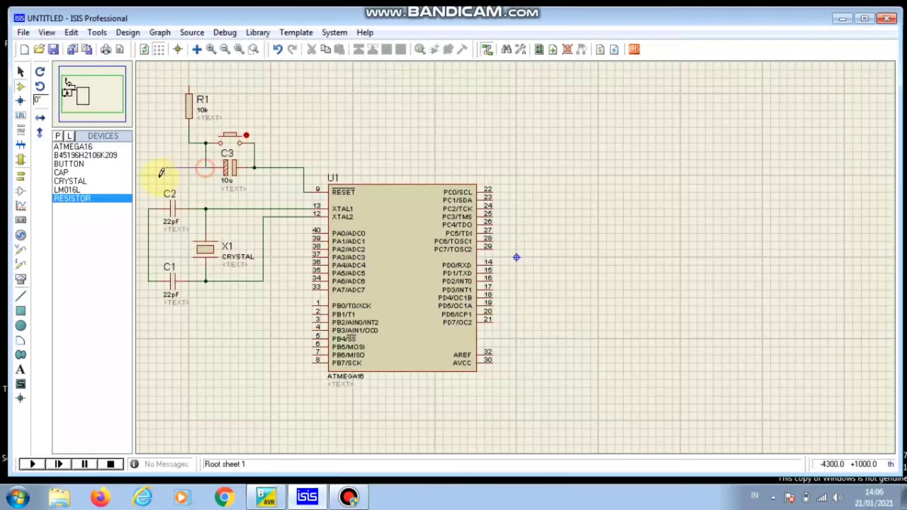
{"action": "left_click", "coordinate": [149, 209]}
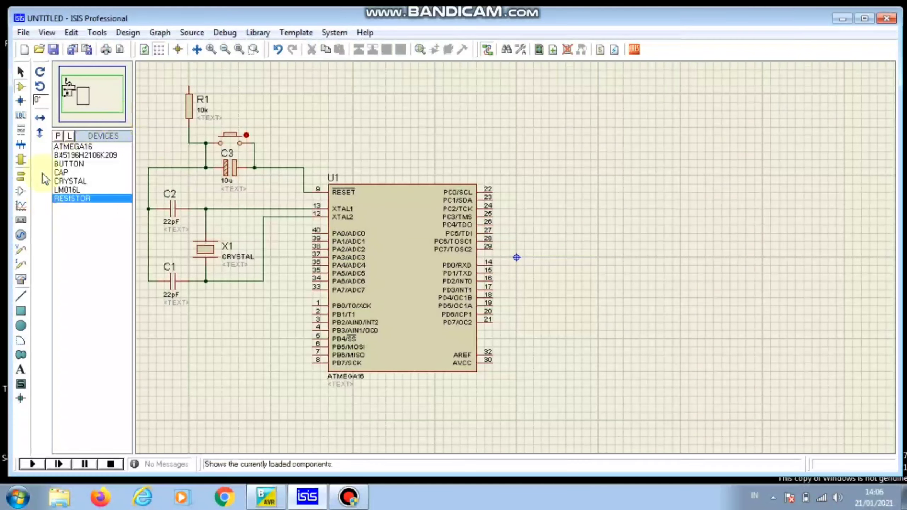
Place a POWER terminal above resistor R1 and connect it to the resistor's upper end.
{"action": "left_click", "coordinate": [20, 177]}
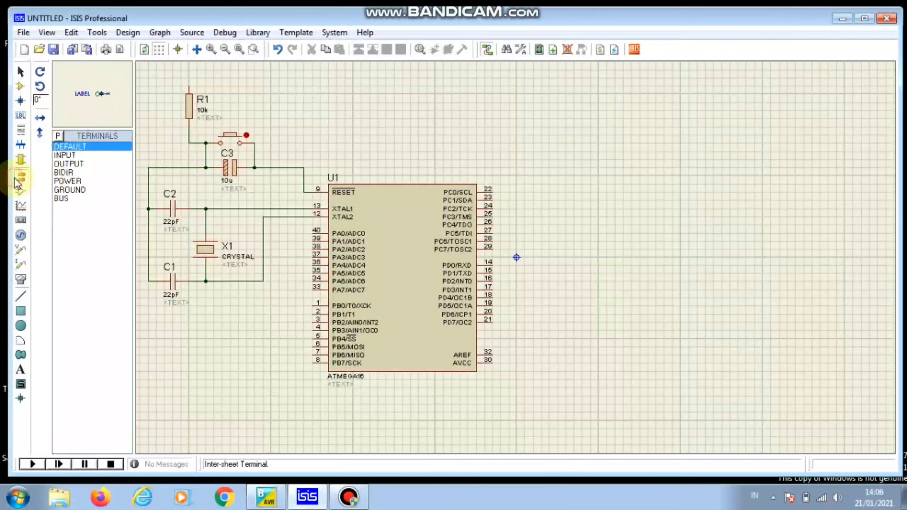
{"action": "left_click", "coordinate": [68, 181]}
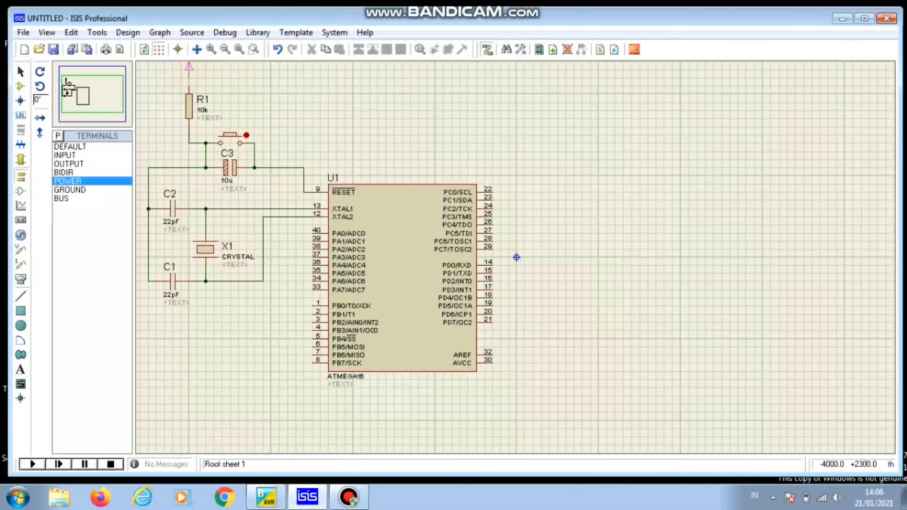
{"action": "left_click", "coordinate": [192, 71]}
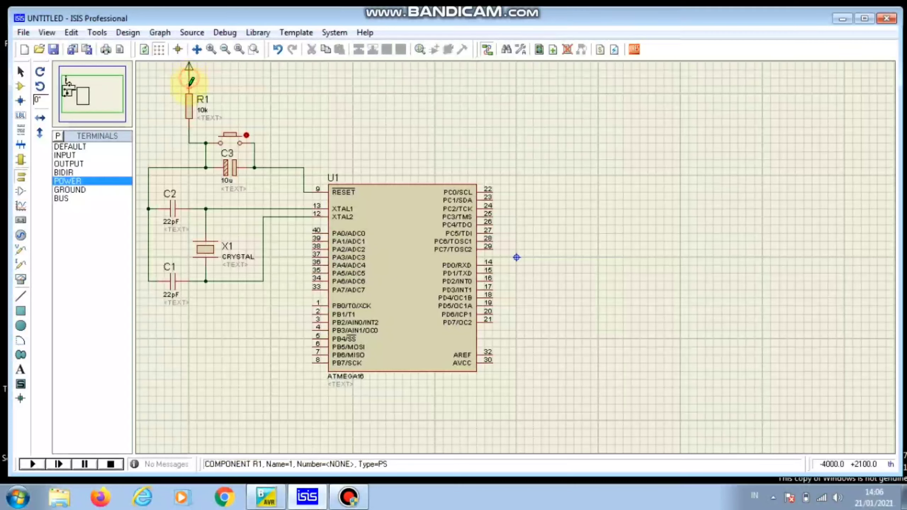
Place a GROUND terminal below capacitor C1 and wire it to the capacitors' common left line.
{"action": "left_click", "coordinate": [80, 193]}
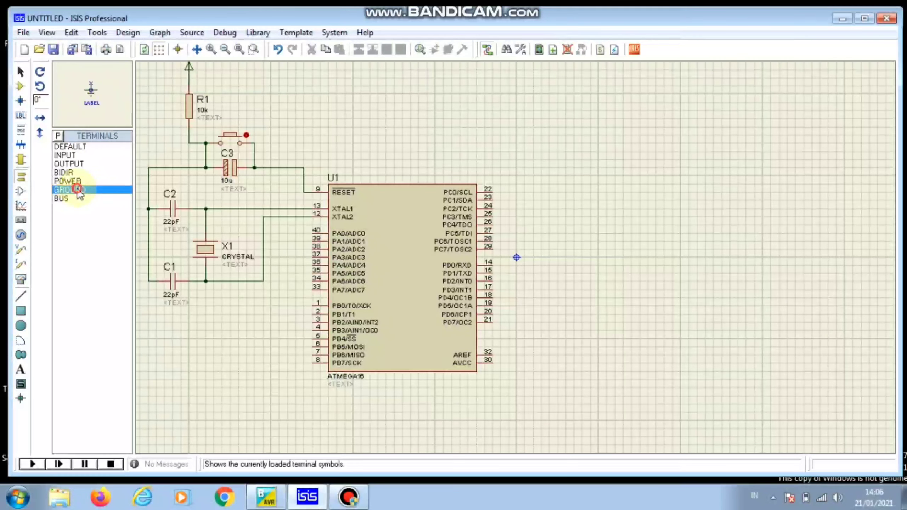
{"action": "left_click", "coordinate": [150, 325]}
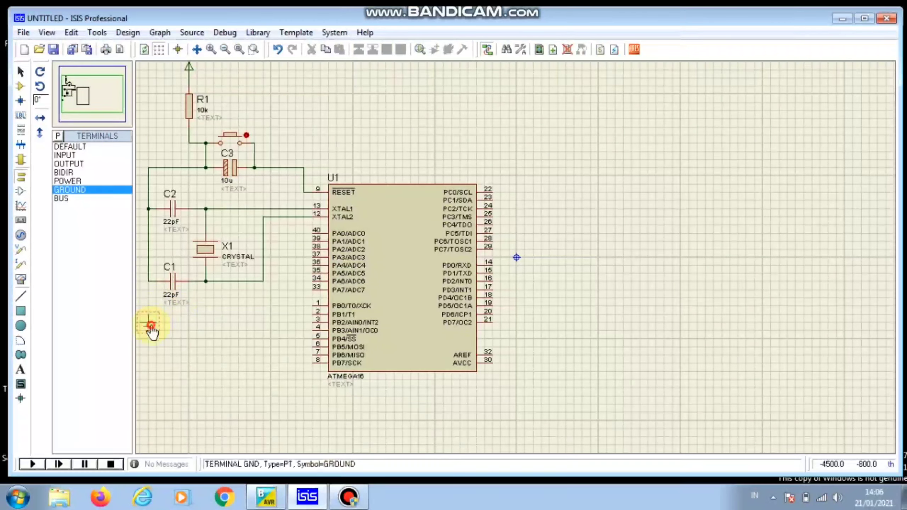
{"action": "left_click", "coordinate": [148, 316]}
{"action": "left_click", "coordinate": [148, 281]}
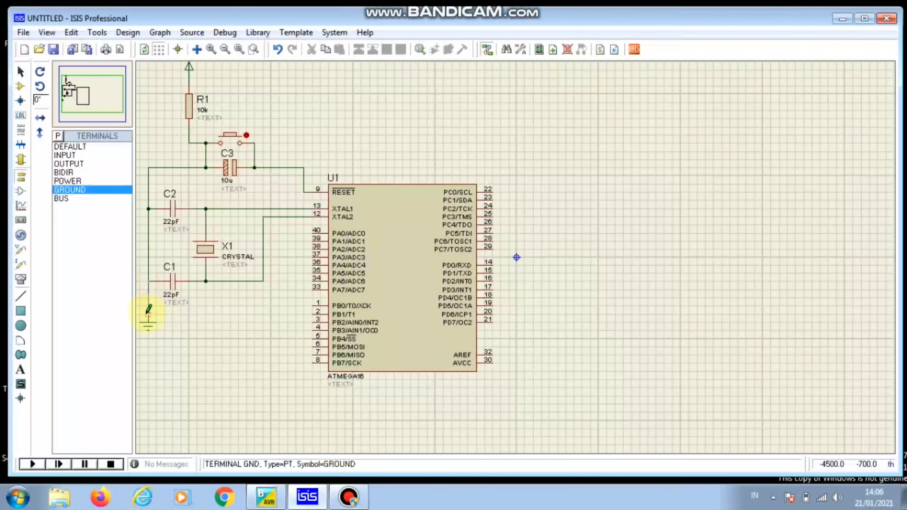
Wire the microcontroller's AVCC pin to its AREF pin.
{"action": "left_click", "coordinate": [494, 360]}
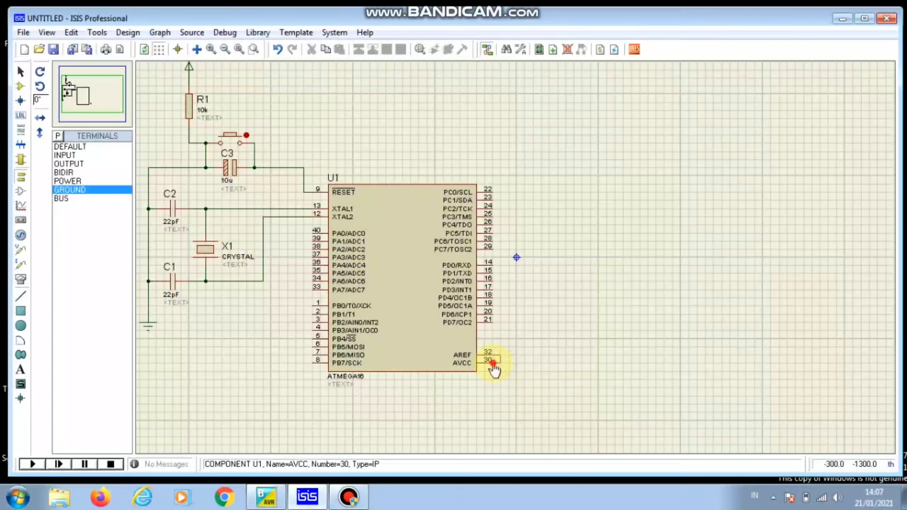
{"action": "left_click", "coordinate": [495, 352]}
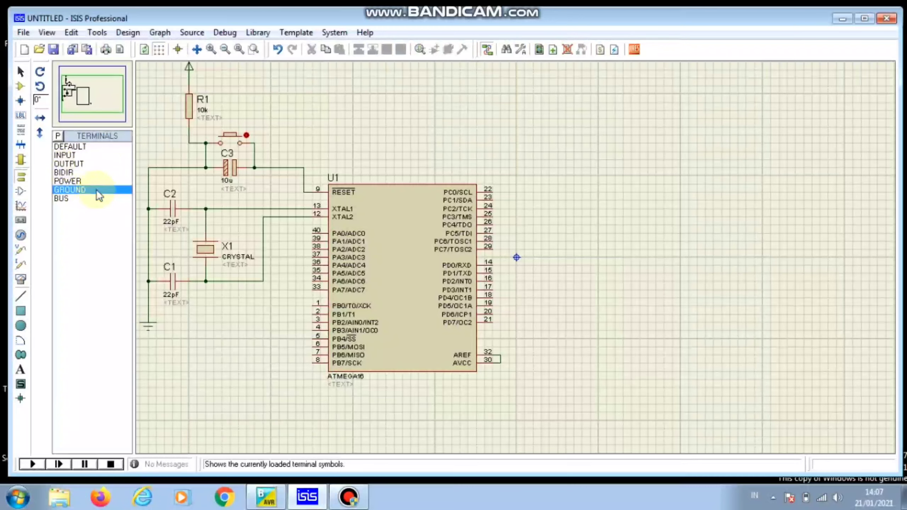
Place the LM016L LCD above and to the right of the ATMEGA16.
{"action": "left_click", "coordinate": [20, 86]}
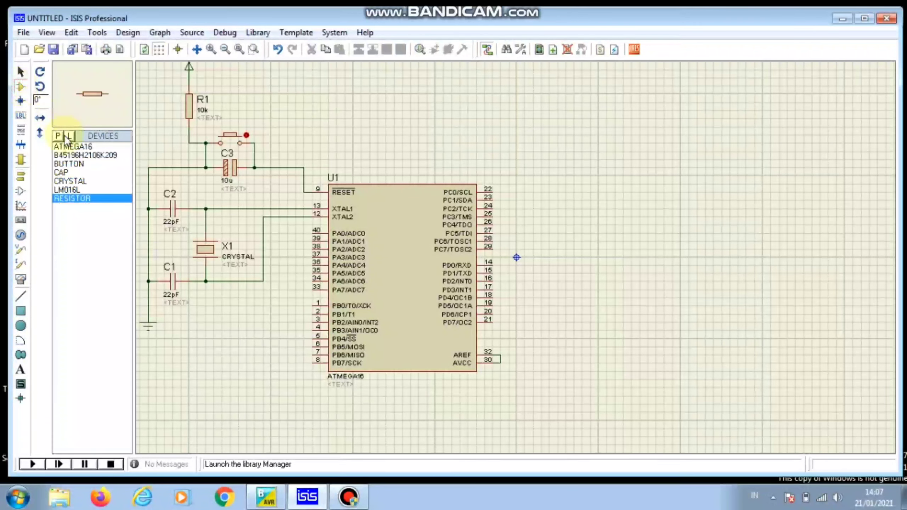
{"action": "left_click", "coordinate": [73, 190]}
{"action": "left_click", "coordinate": [668, 152]}
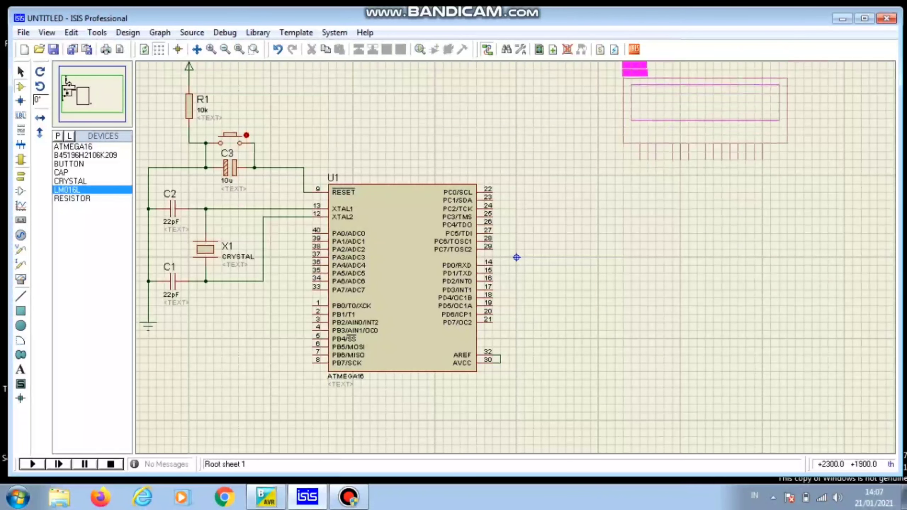
{"action": "left_click", "coordinate": [704, 99]}
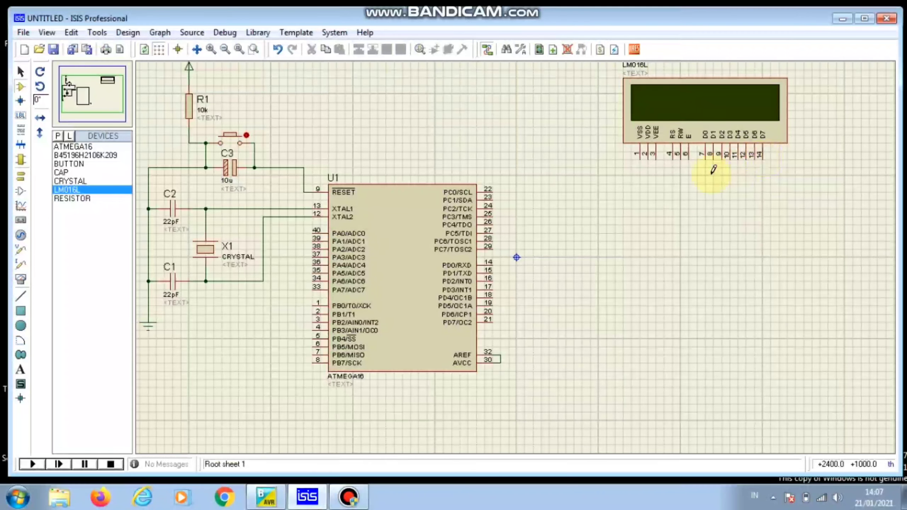
Wire the LCD's RS pin to the microcontroller's PC0/SCL pin.
{"action": "left_click", "coordinate": [672, 161]}
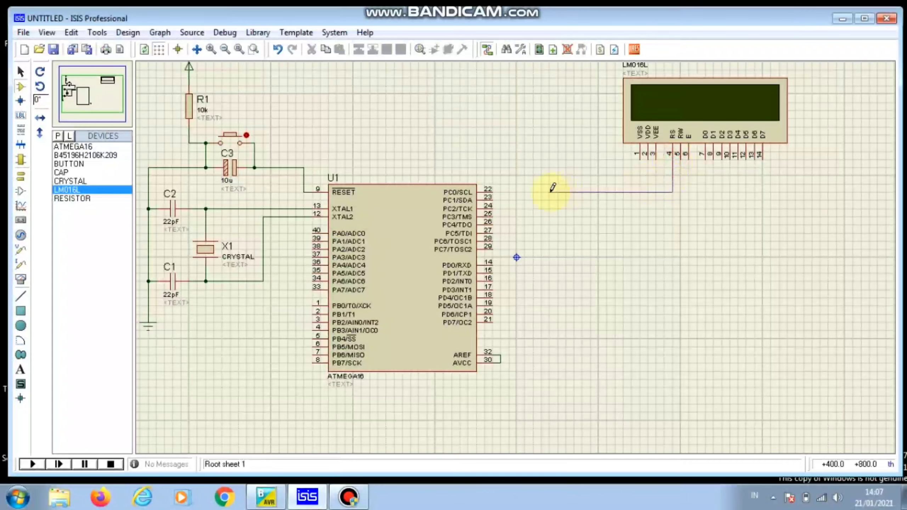
{"action": "left_click", "coordinate": [492, 193]}
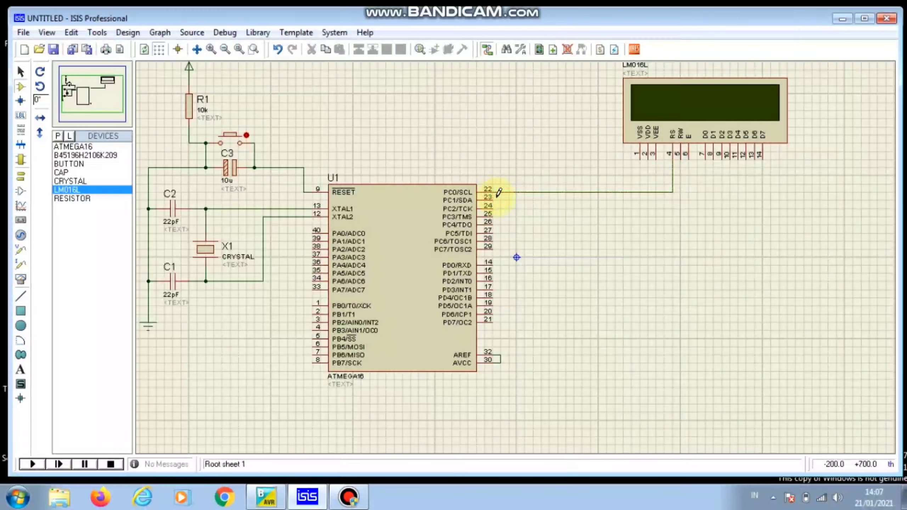
Wire the LCD's E pin to the microcontroller's PC1/SDA pin and its D4 pin to PC2/TCK.
{"action": "left_click", "coordinate": [492, 199]}
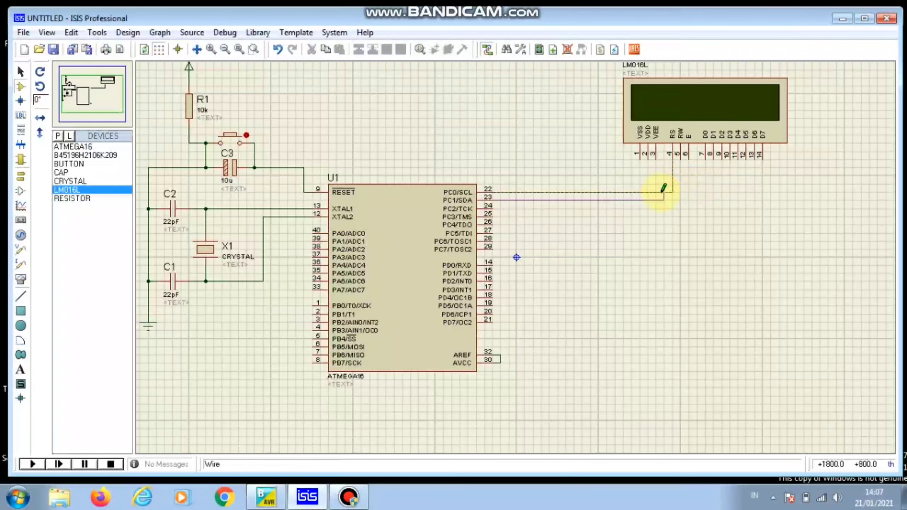
{"action": "left_click", "coordinate": [692, 163]}
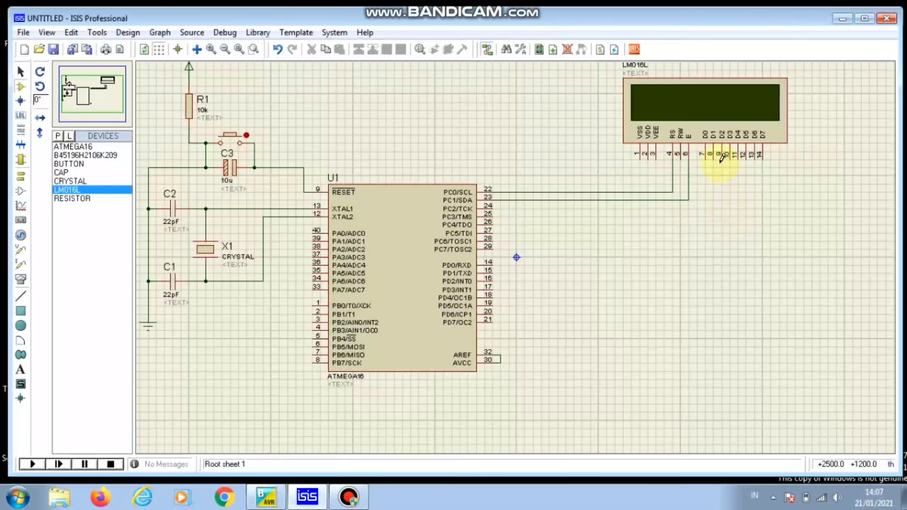
{"action": "left_click", "coordinate": [739, 159]}
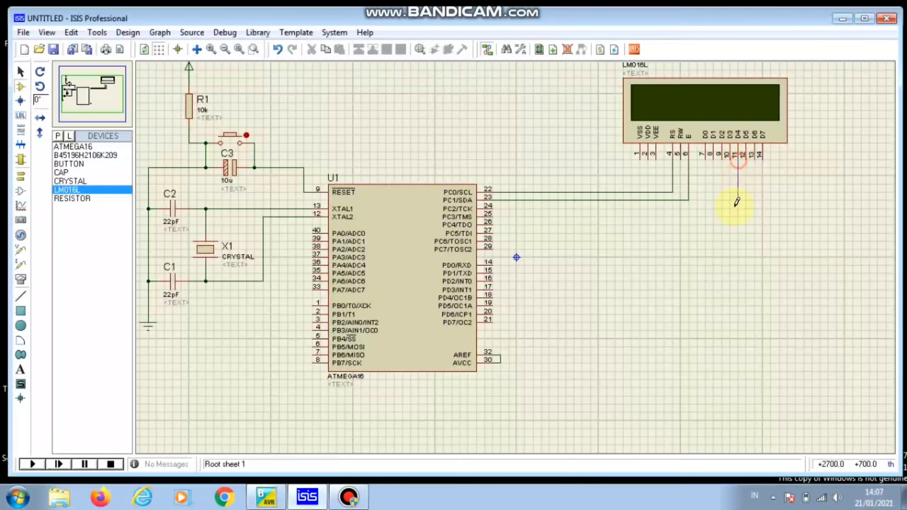
{"action": "left_click", "coordinate": [495, 209]}
Wire the LCD's D5, D6 and D7 pins to the microcontroller's PC3/TMS, PC4/TDO and PC5/TDI pins respectively.
{"action": "left_click", "coordinate": [496, 214]}
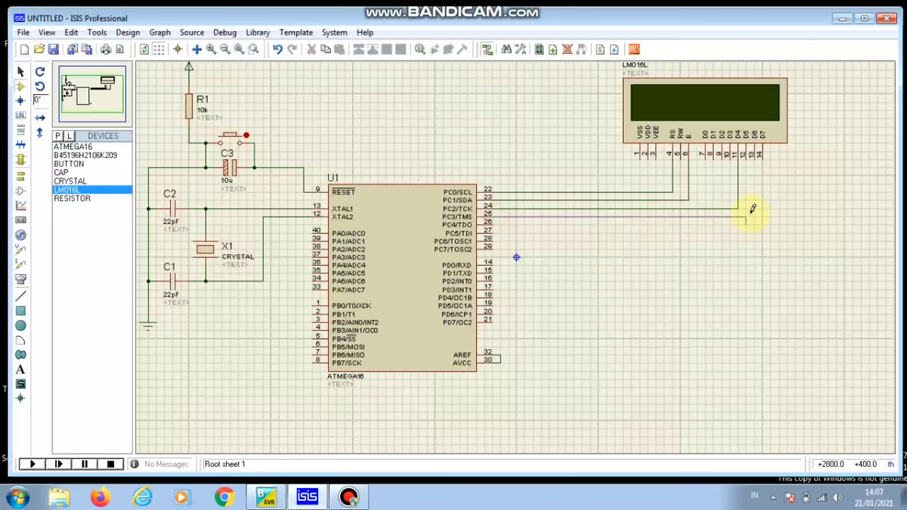
{"action": "left_click", "coordinate": [747, 158]}
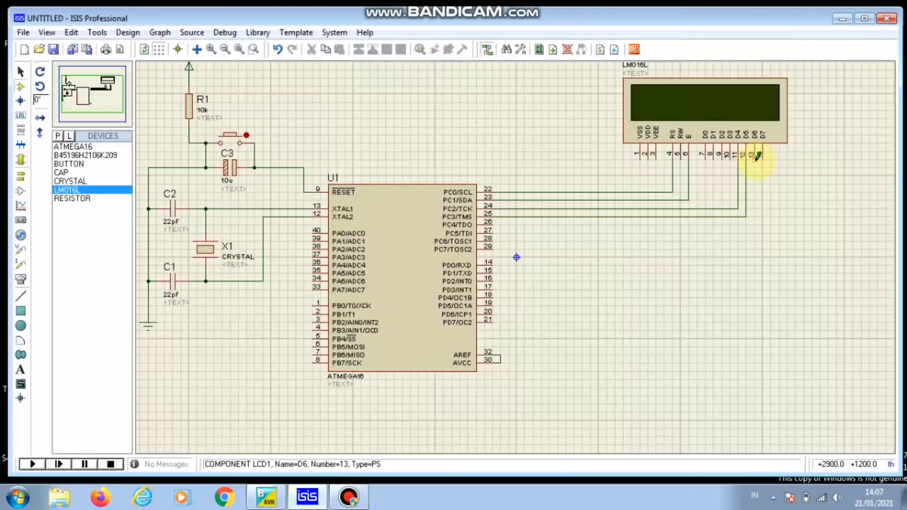
{"action": "left_click", "coordinate": [755, 160]}
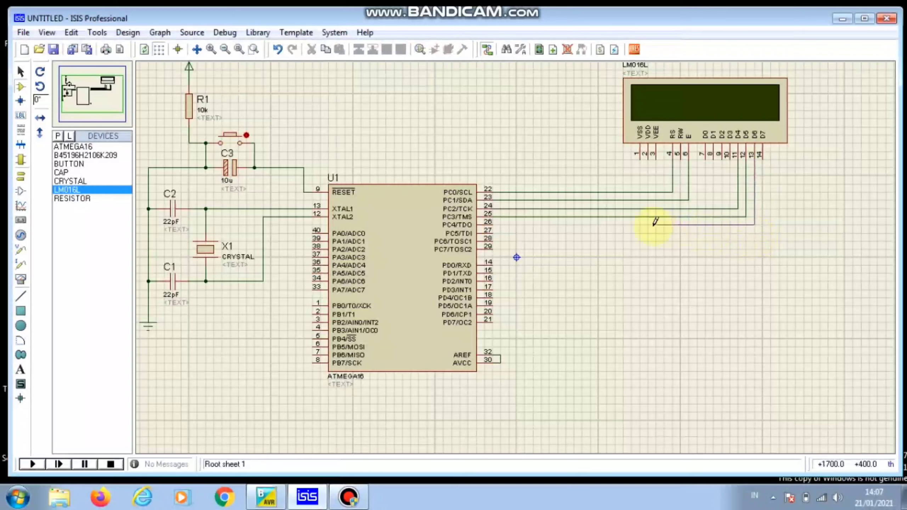
{"action": "left_click", "coordinate": [498, 222]}
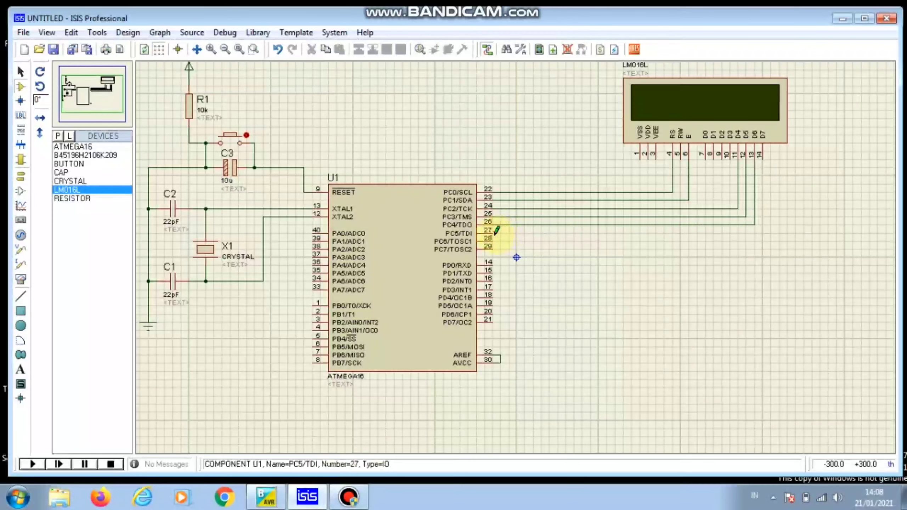
{"action": "left_click", "coordinate": [493, 234]}
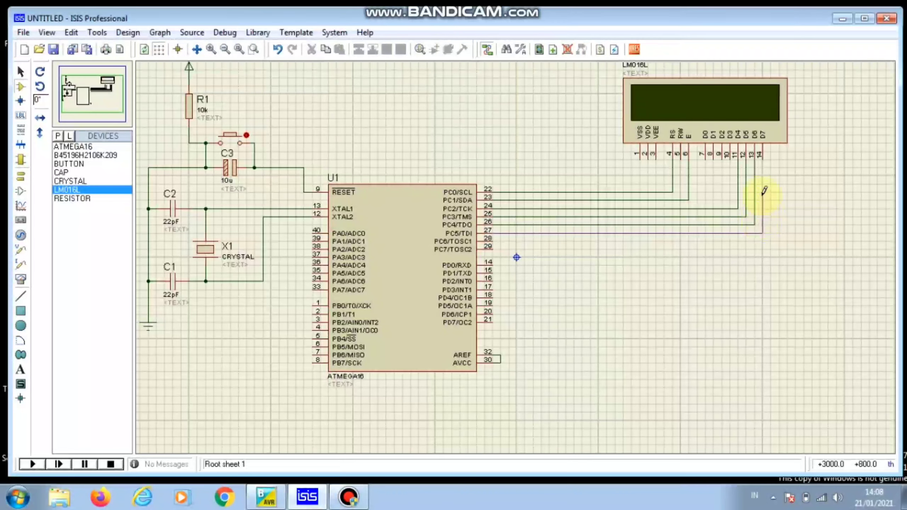
{"action": "left_click", "coordinate": [764, 159]}
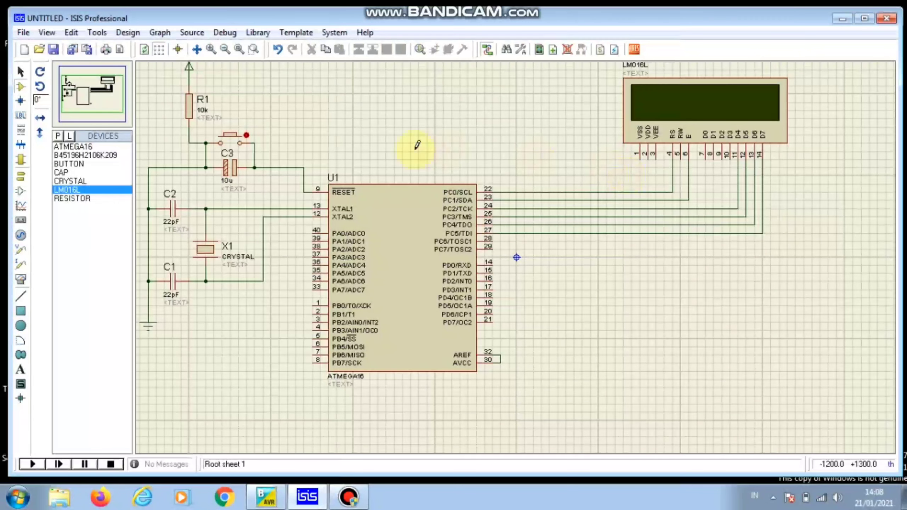
Wire the LCD's VDD and VEE pins together and connect them to the microcontroller's AREF-AVCC wire.
{"action": "left_click", "coordinate": [652, 158]}
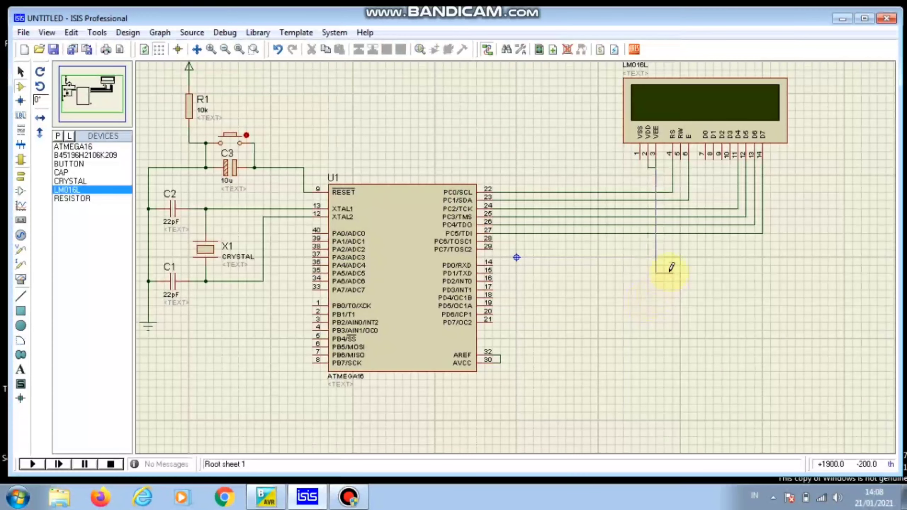
{"action": "left_click", "coordinate": [500, 362]}
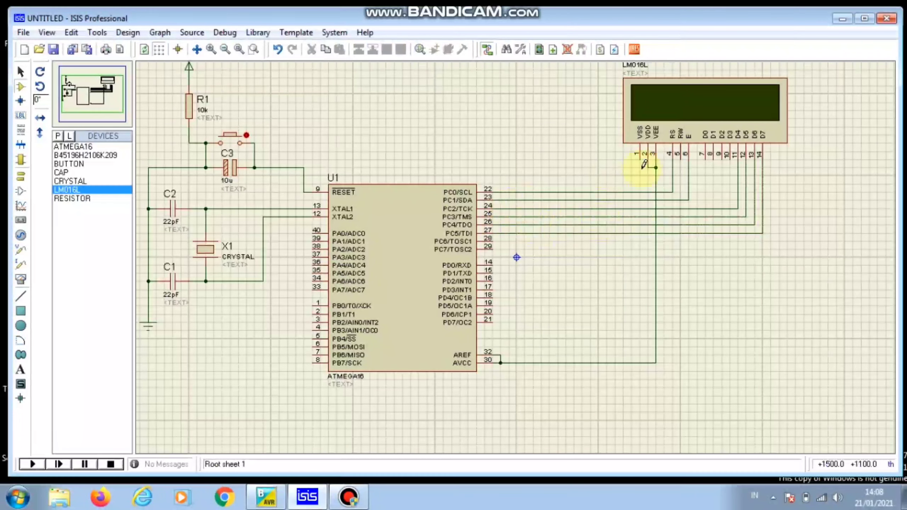
Wire the LCD's VSS pin to its RW pin and connect that wire to a GROUND terminal placed below the LCD.
{"action": "left_click", "coordinate": [642, 157]}
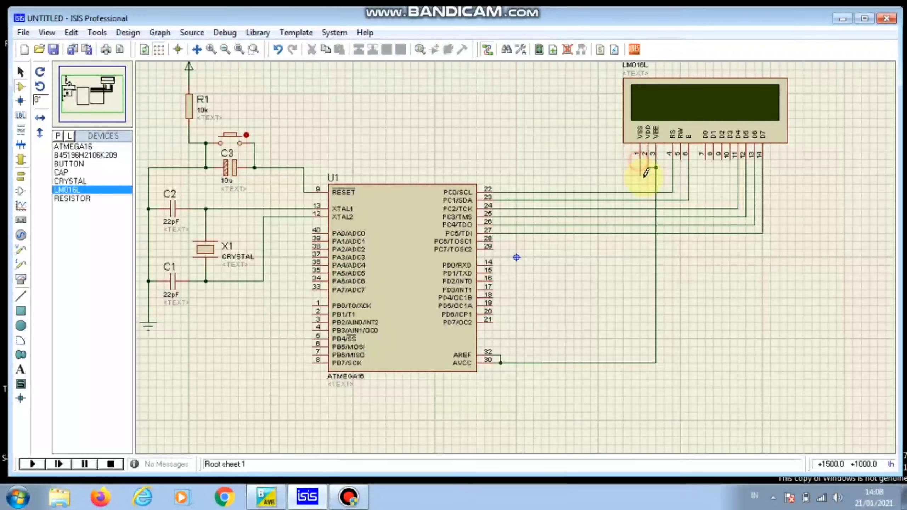
{"action": "left_click", "coordinate": [681, 163]}
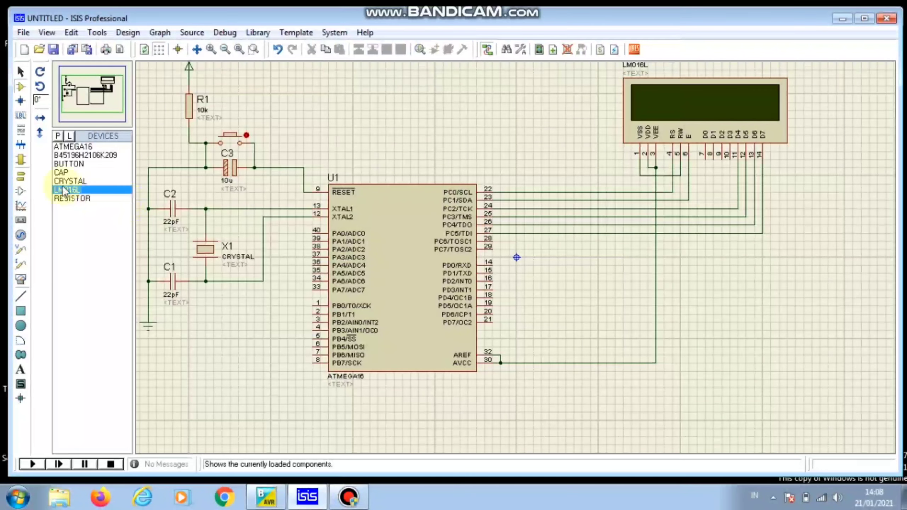
{"action": "left_click", "coordinate": [22, 177]}
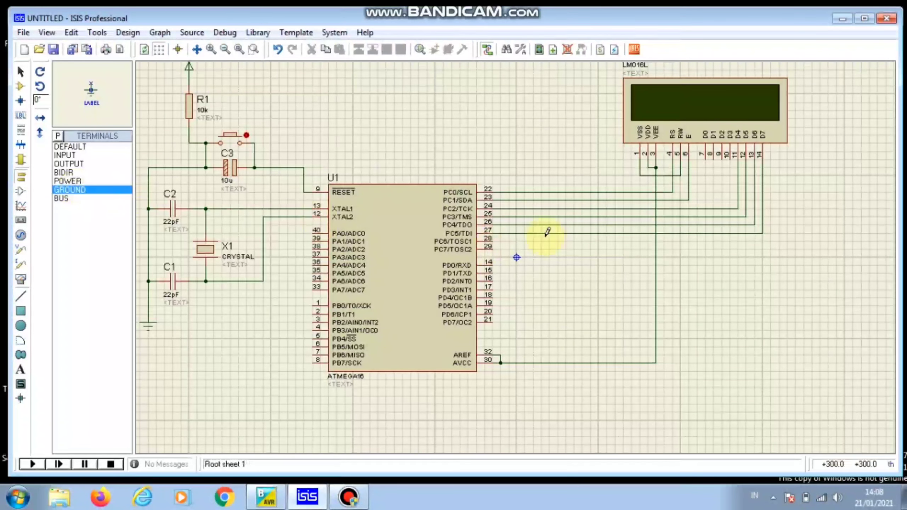
{"action": "left_click", "coordinate": [681, 263]}
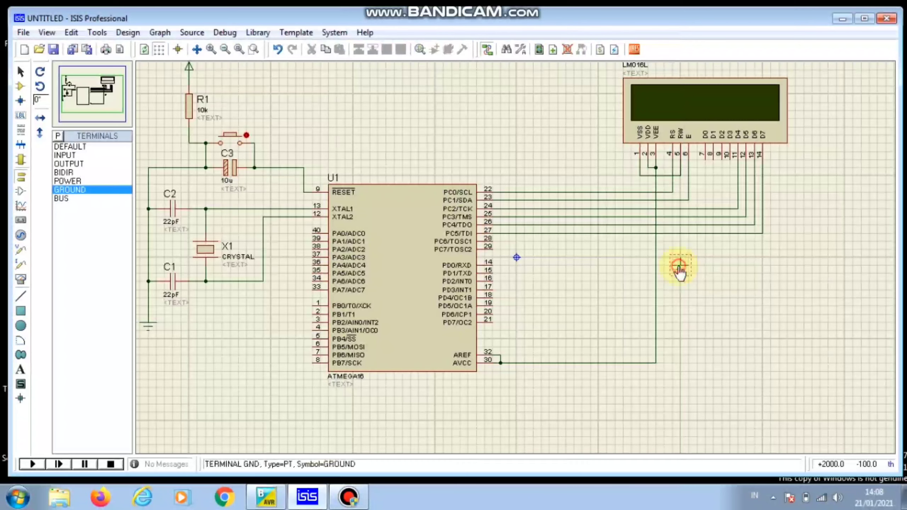
{"action": "left_click", "coordinate": [681, 175]}
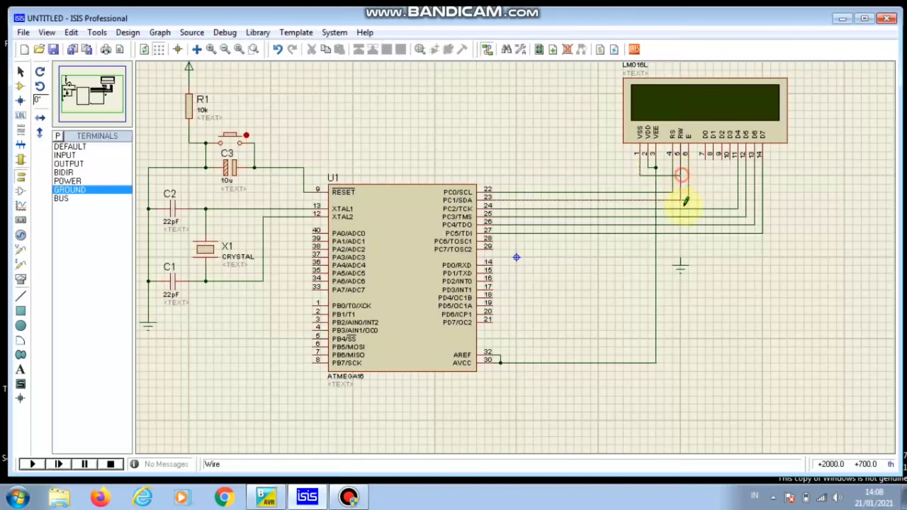
{"action": "left_click", "coordinate": [681, 263]}
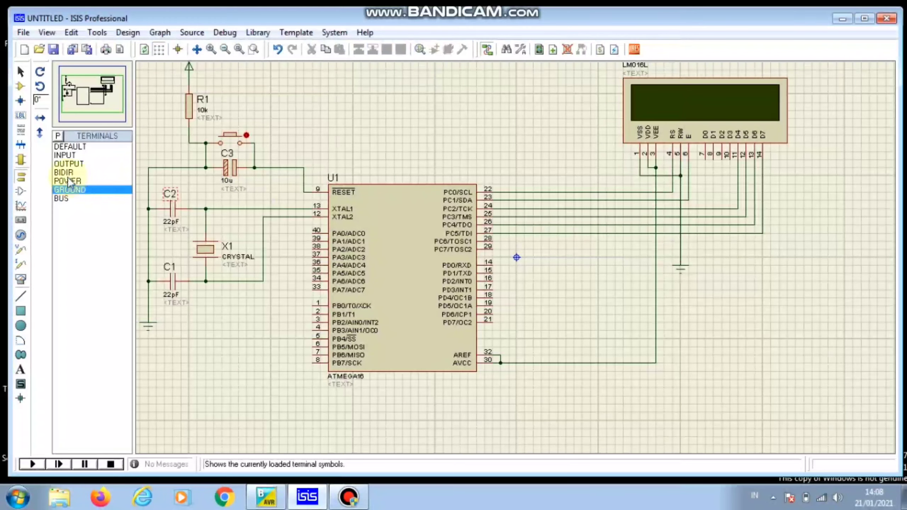
Place a POWER terminal between the microcontroller and the LCD supply line and wire it down to the AVCC wire.
{"action": "left_click", "coordinate": [82, 180]}
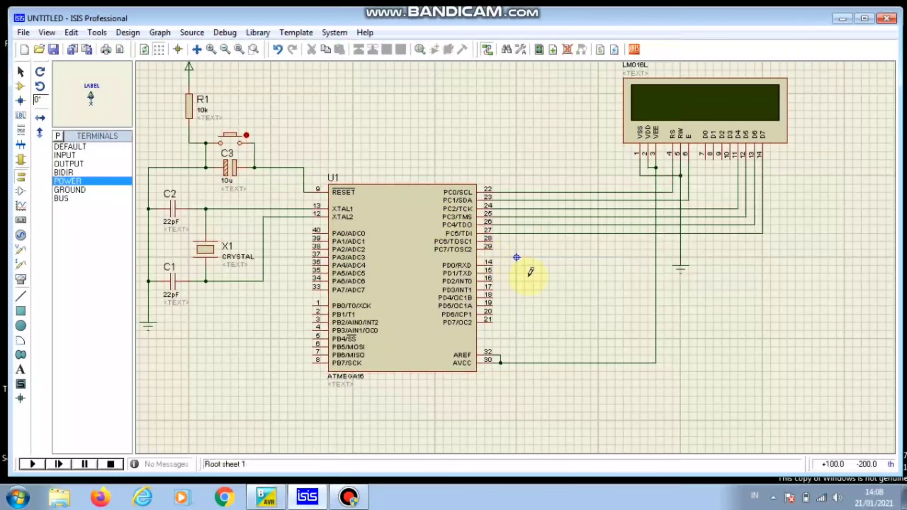
{"action": "left_click", "coordinate": [576, 285]}
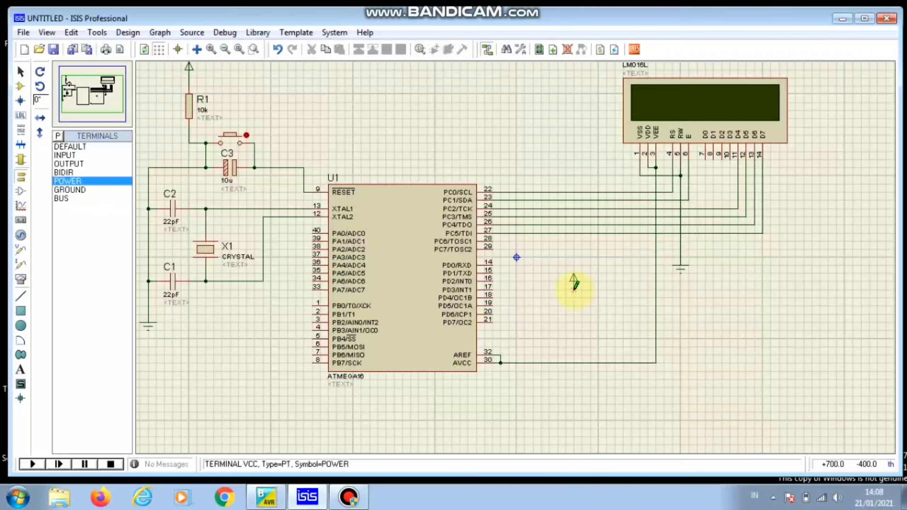
{"action": "left_click", "coordinate": [574, 287]}
{"action": "left_click", "coordinate": [573, 362]}
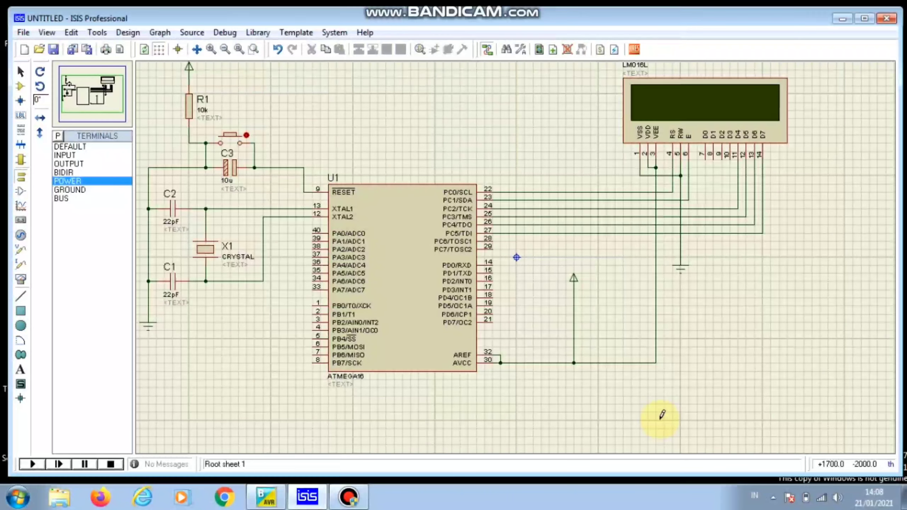
Run the simulation of the circuit and close its error log.
{"action": "left_click", "coordinate": [34, 464]}
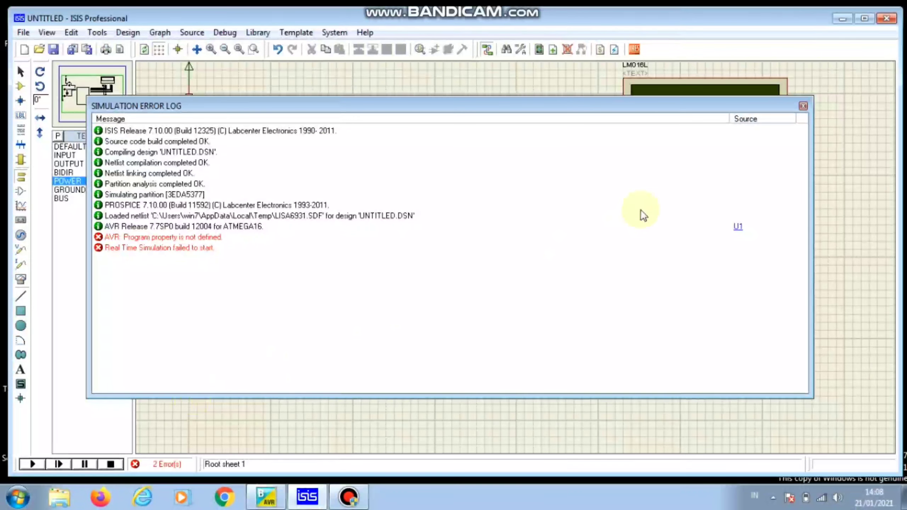
{"action": "left_click", "coordinate": [803, 106]}
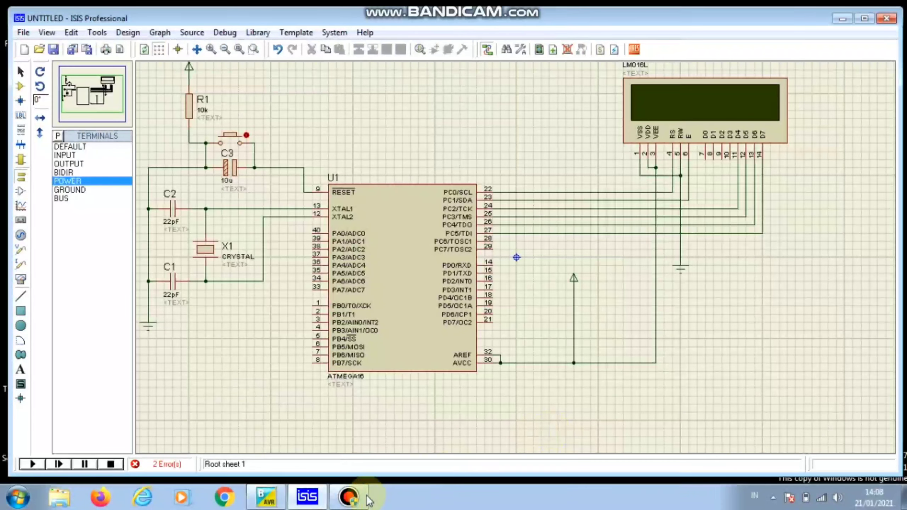
{"action": "left_click", "coordinate": [355, 499]}
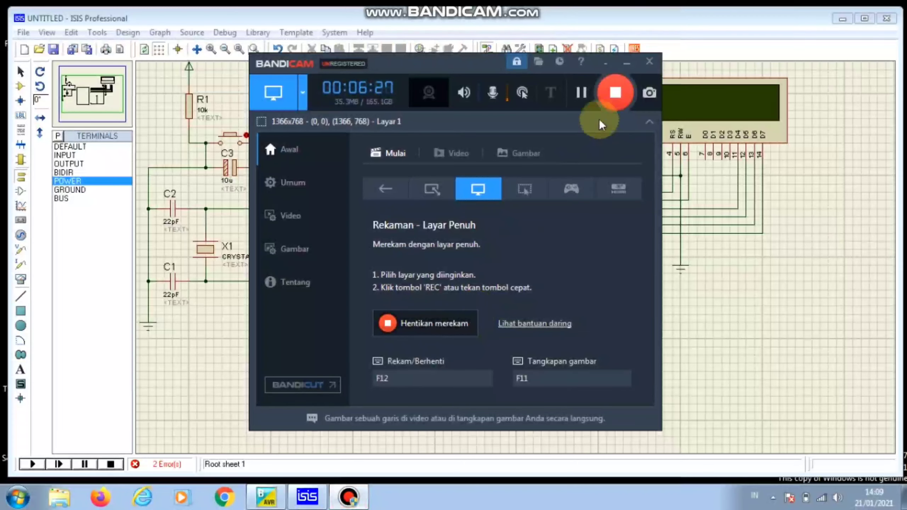
{"action": "left_click", "coordinate": [627, 64]}
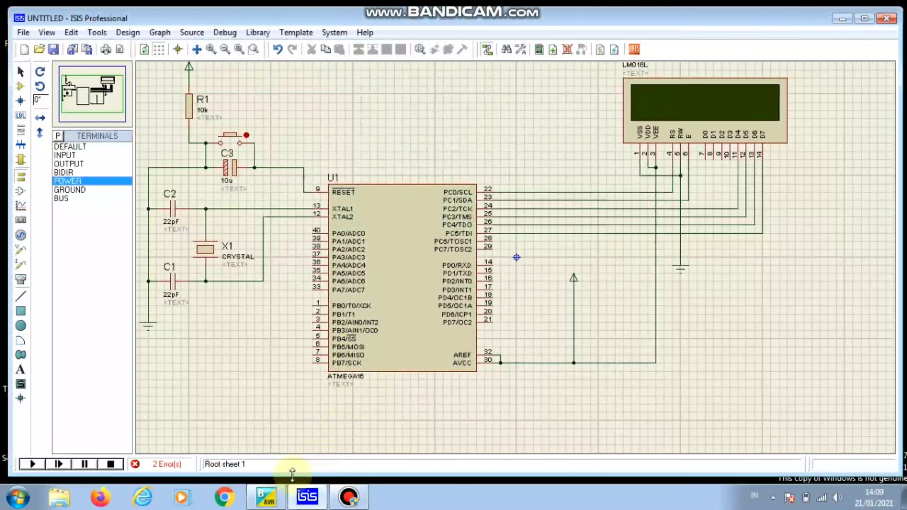
Switch to BASCOM-AVR and add a comment line with the author's name above the $regfile line, followed by a blank line.
{"action": "left_click", "coordinate": [267, 500]}
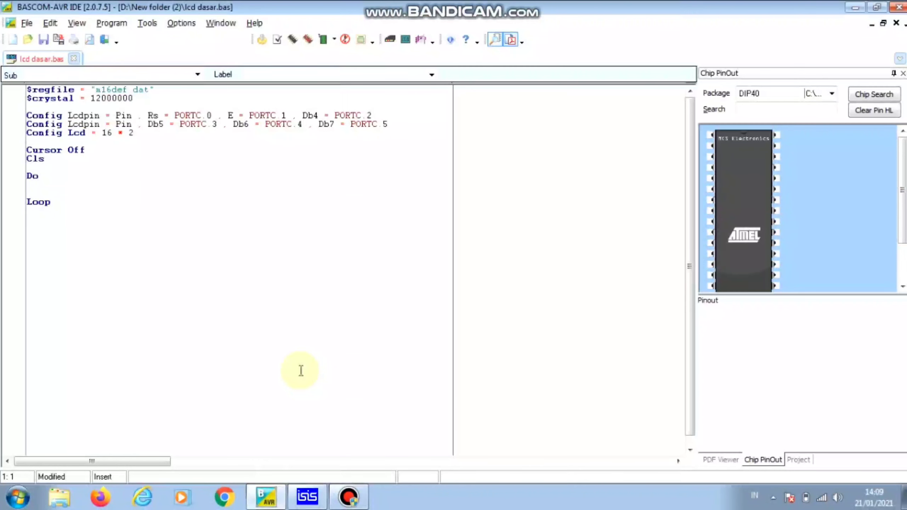
{"action": "key", "text": "Return"}
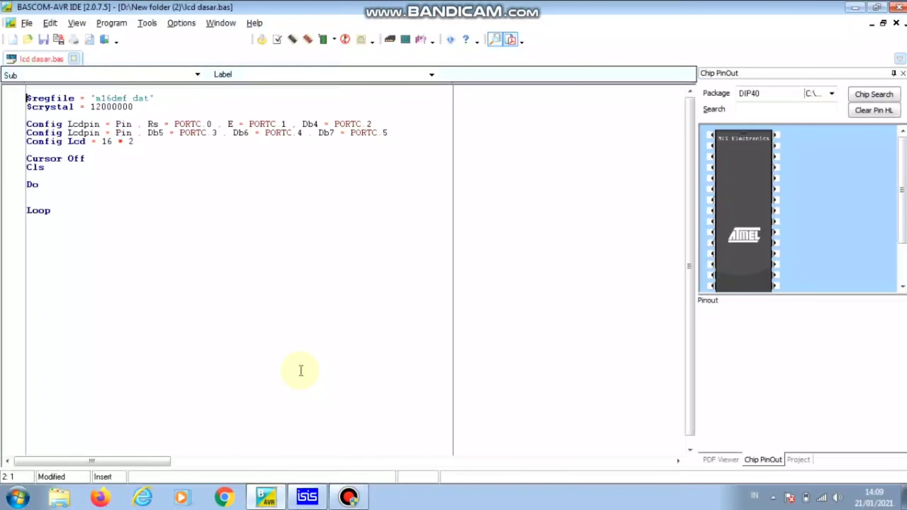
{"action": "key", "text": "Return"}
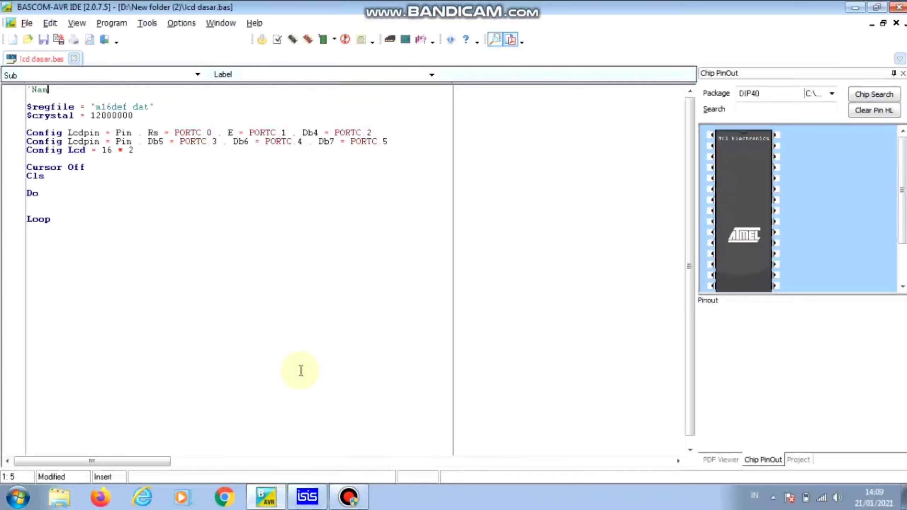
{"action": "type", "text": "e : Jetro Raja"}
Switch to the ISIS schematic and set the frequency of crystal X1 to 12MHz.
{"action": "left_click", "coordinate": [307, 496]}
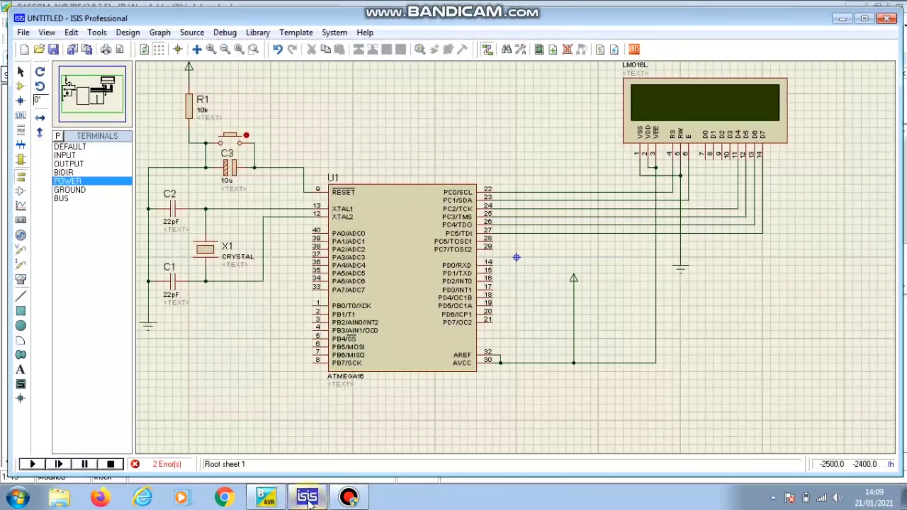
{"action": "right_click", "coordinate": [203, 250]}
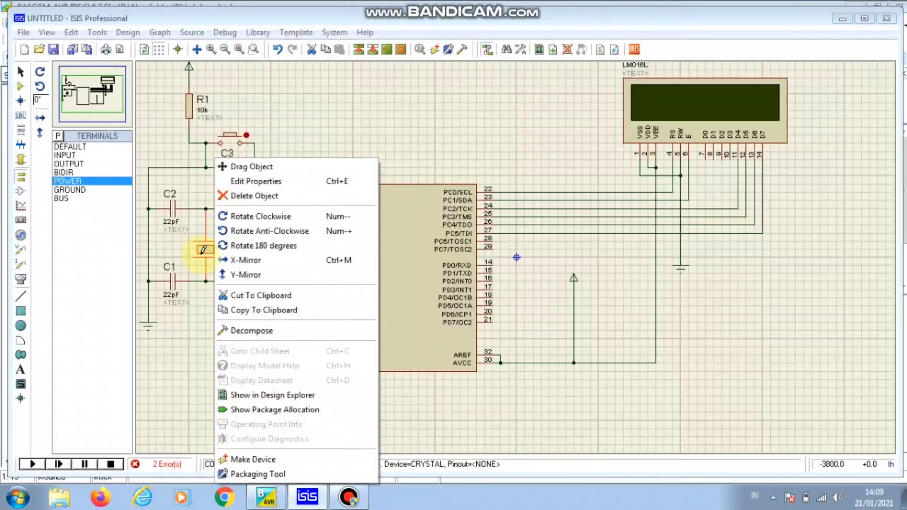
{"action": "left_click", "coordinate": [258, 181]}
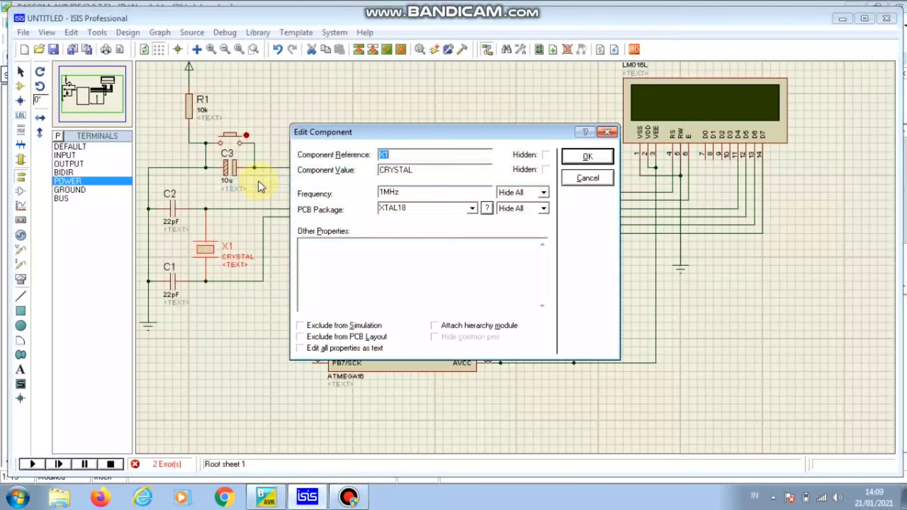
{"action": "left_click", "coordinate": [386, 192]}
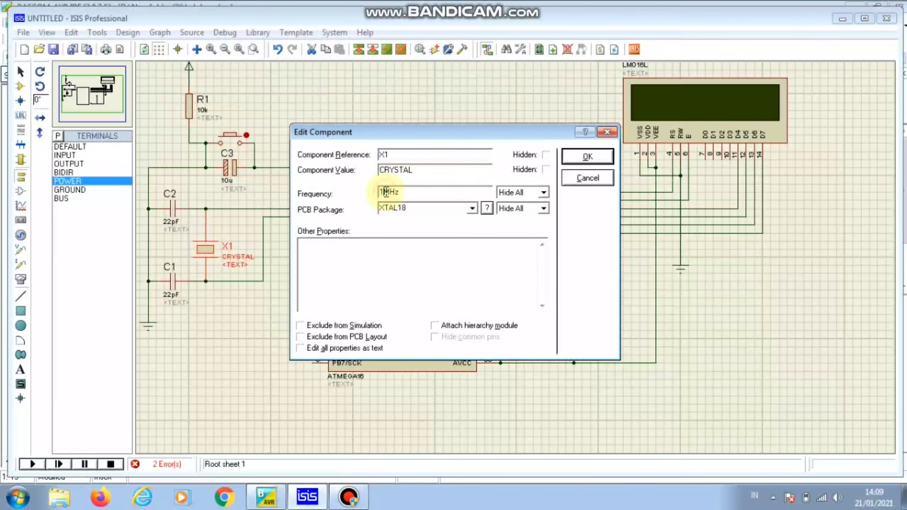
{"action": "type", "text": "2"}
{"action": "key", "text": "Return"}
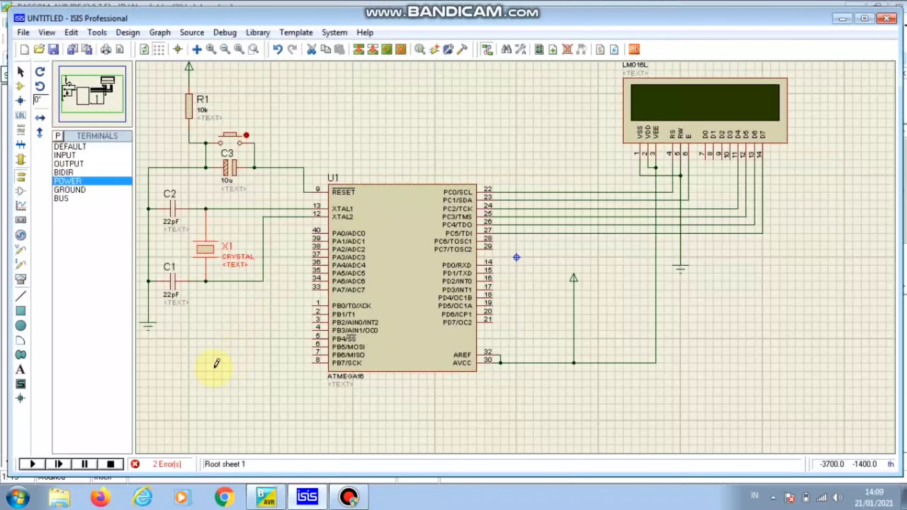
Compare the LCD pin configuration in the BASCOM-AVR code with the LCD wiring in the ISIS schematic, ending in the code.
{"action": "left_click", "coordinate": [266, 497]}
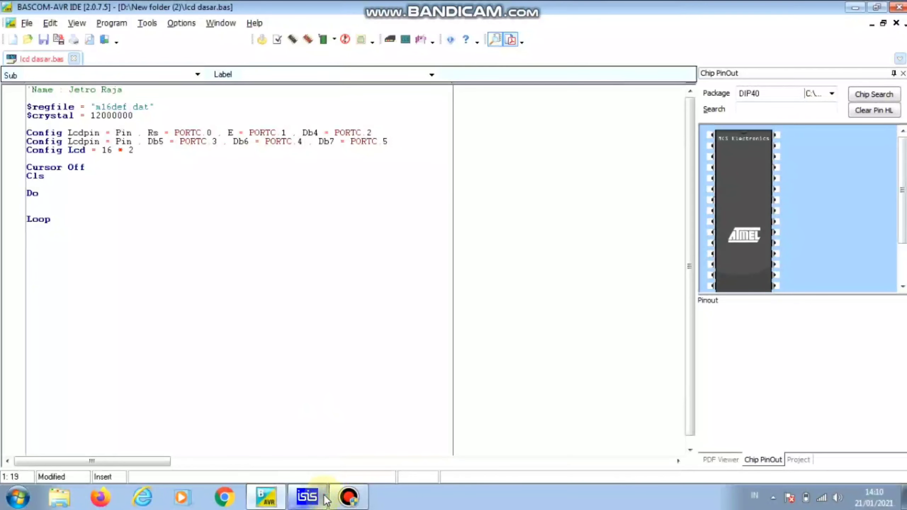
{"action": "left_click", "coordinate": [308, 496]}
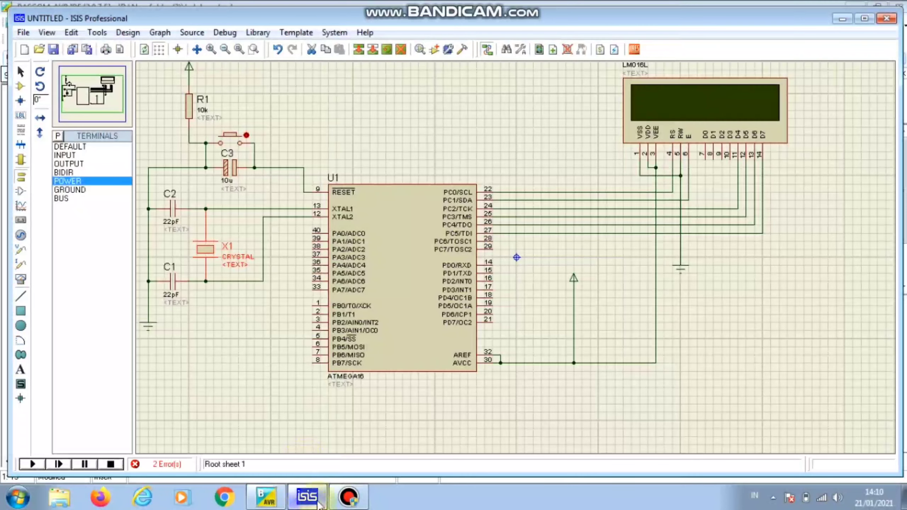
{"action": "left_click", "coordinate": [266, 499]}
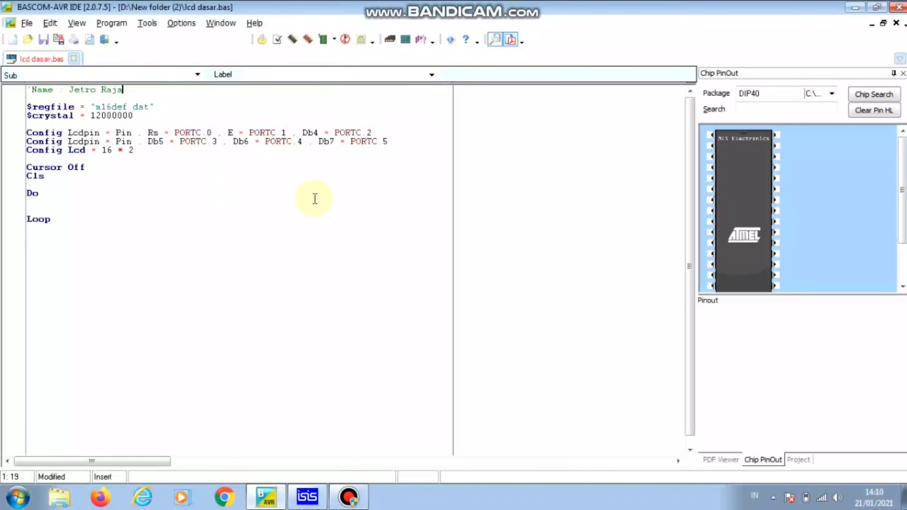
Check the LCD's port C connections in the ISIS schematic against the Lcdpin lines in the BASCOM-AVR code, returning to the code.
{"action": "left_click", "coordinate": [314, 500]}
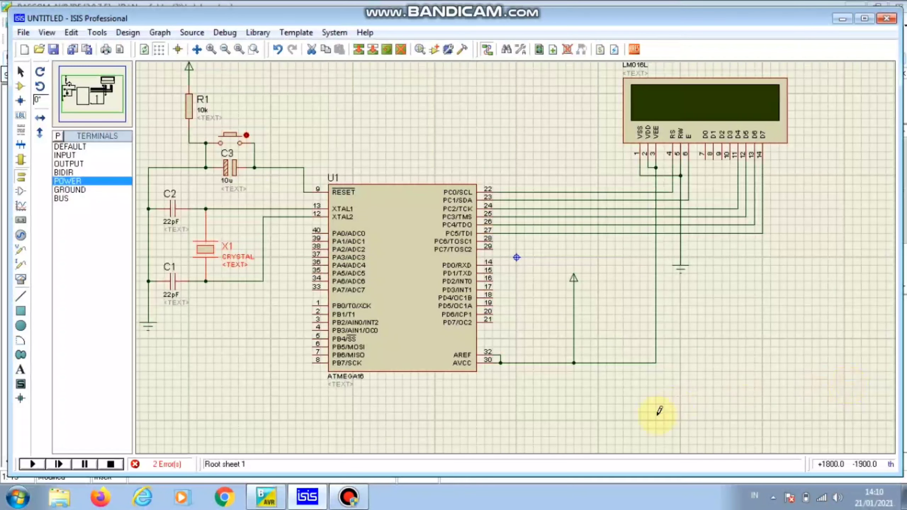
{"action": "left_click", "coordinate": [271, 502]}
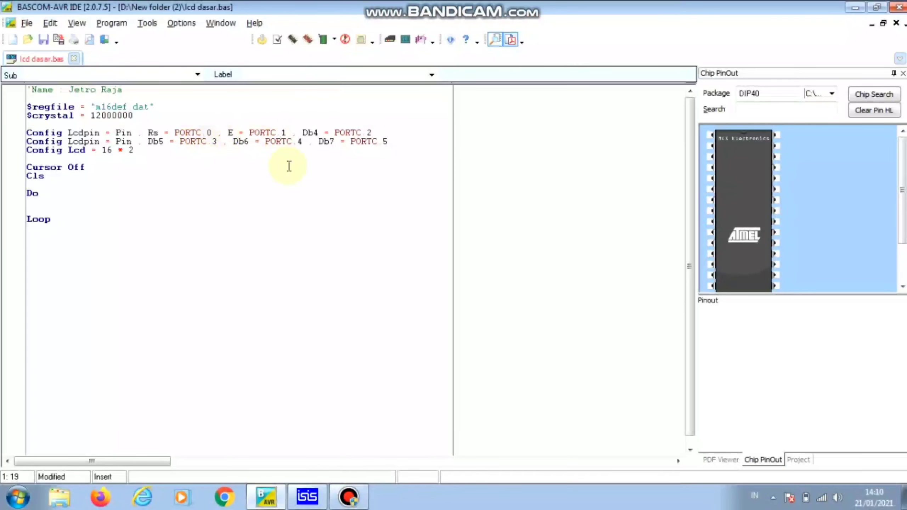
{"action": "left_click", "coordinate": [307, 497]}
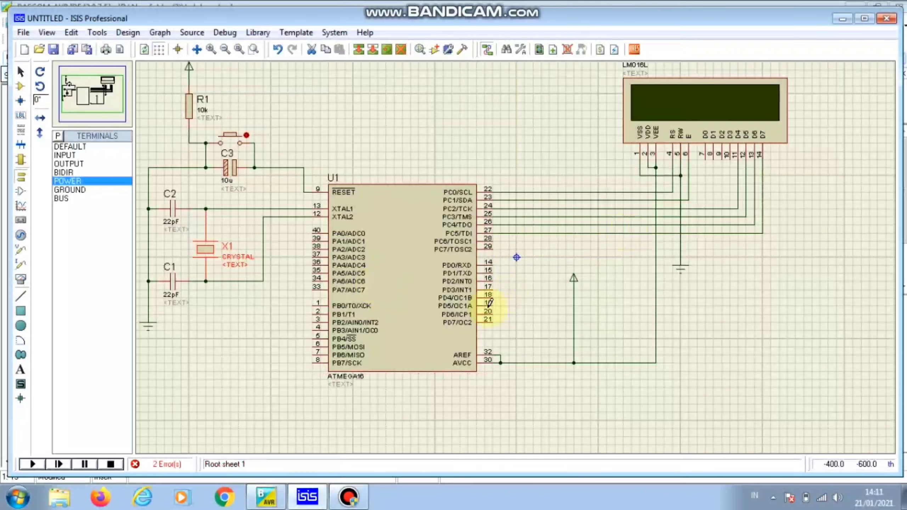
{"action": "left_click", "coordinate": [272, 502]}
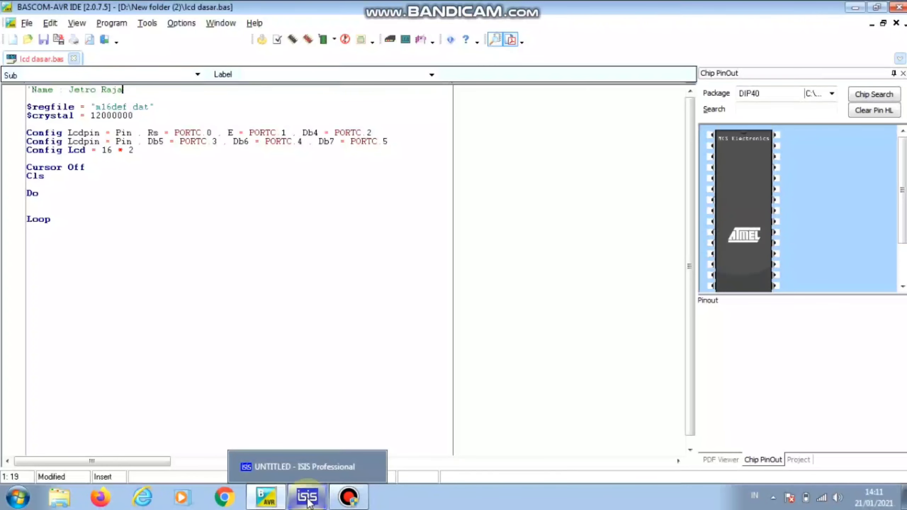
Inside the Do loop, add a Locate 1 , 1 line and an Lcd line displaying the author's first name.
{"action": "left_click", "coordinate": [29, 203]}
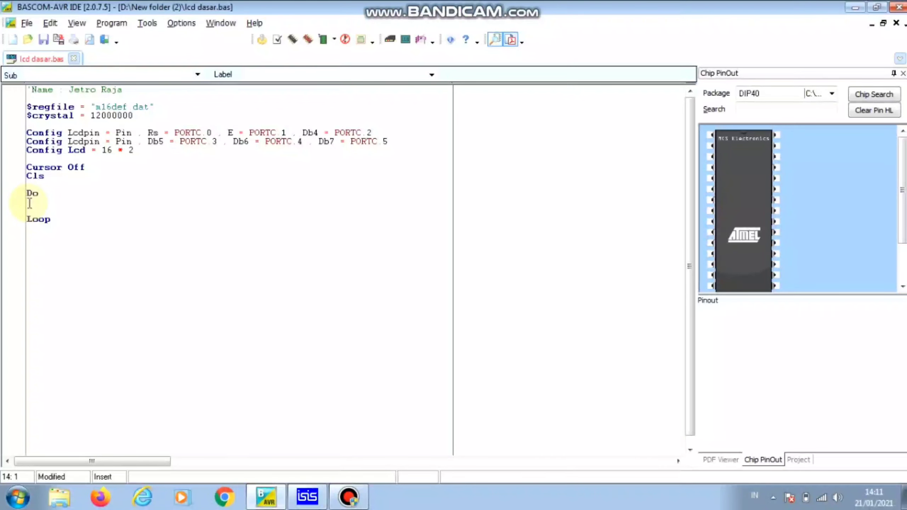
{"action": "type", "text": "Locate 1"}
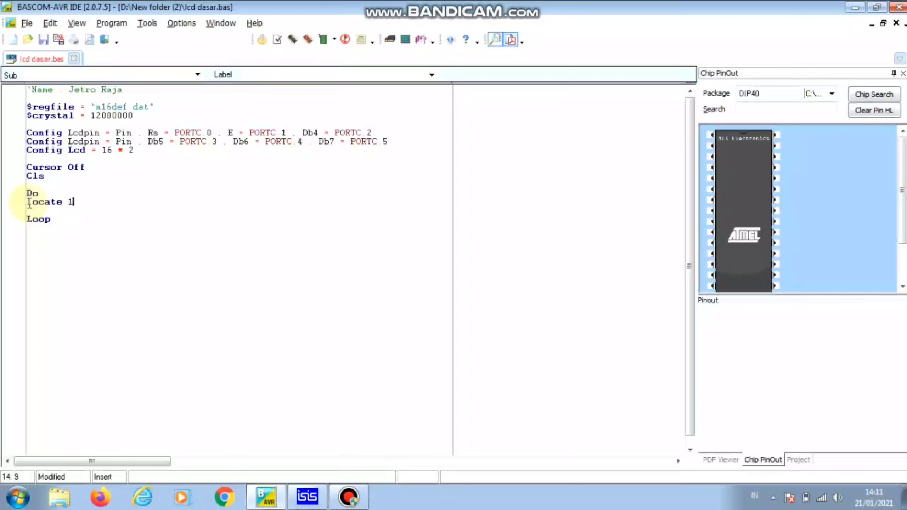
{"action": "type", "text": ",1"}
{"action": "key", "text": "Return"}
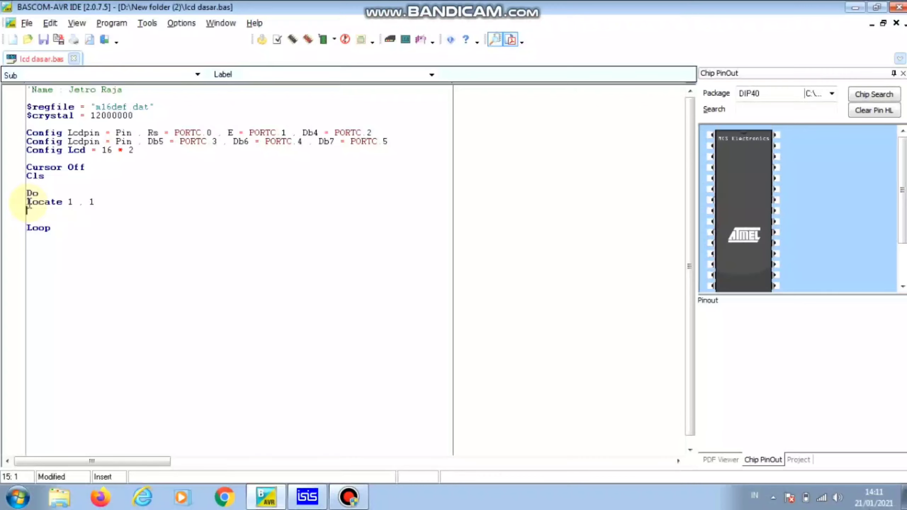
{"action": "type", "text": "Lcd "}
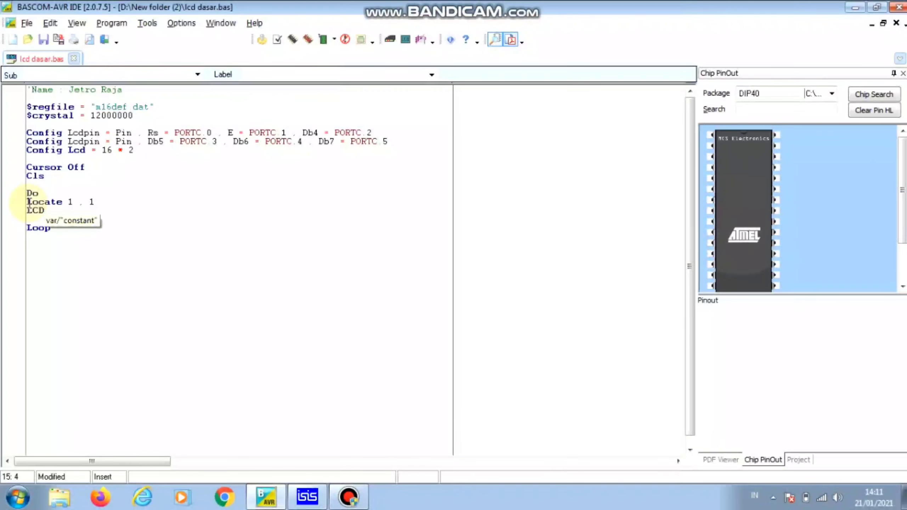
{"action": "type", "text": "\""}
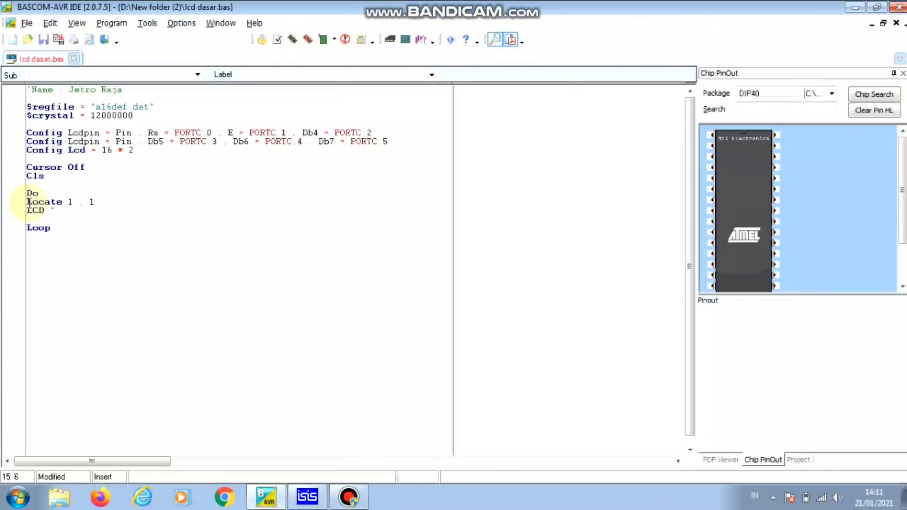
{"action": "type", "text": "Jetro\""}
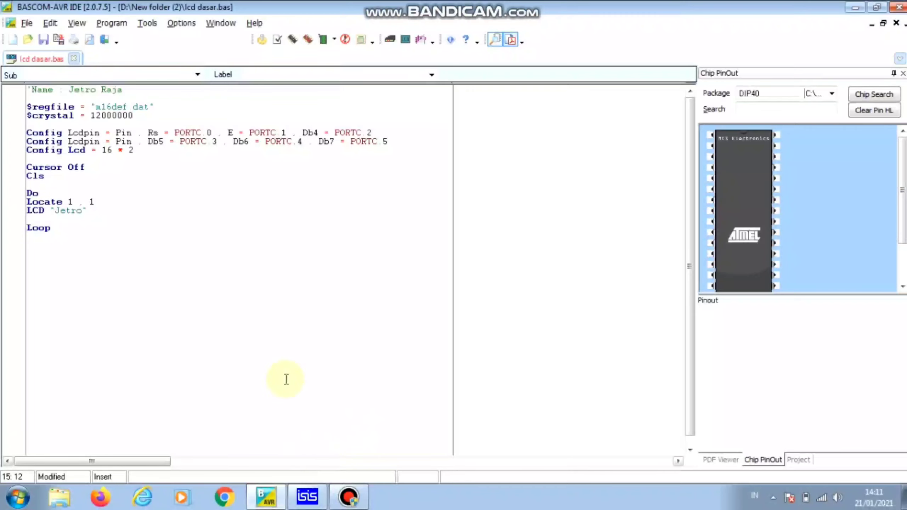
Compile lcd dasar.bas, switch to the ISIS schematic, and run and stop the simulation to check the LCD output.
{"action": "left_click", "coordinate": [293, 40]}
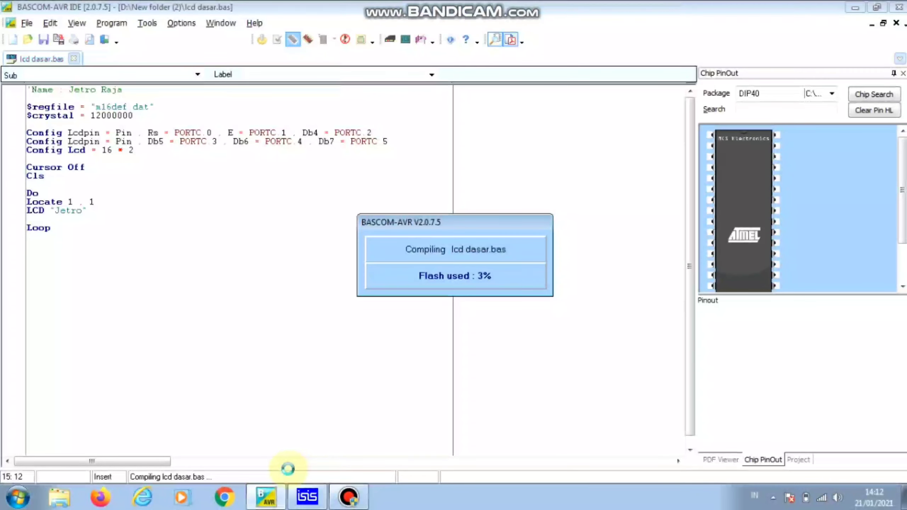
{"action": "left_click", "coordinate": [307, 496]}
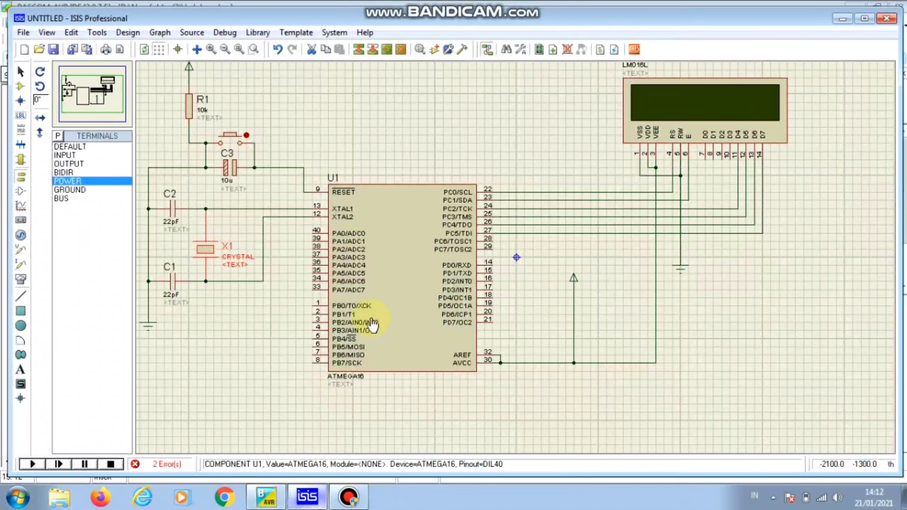
{"action": "left_click", "coordinate": [352, 504]}
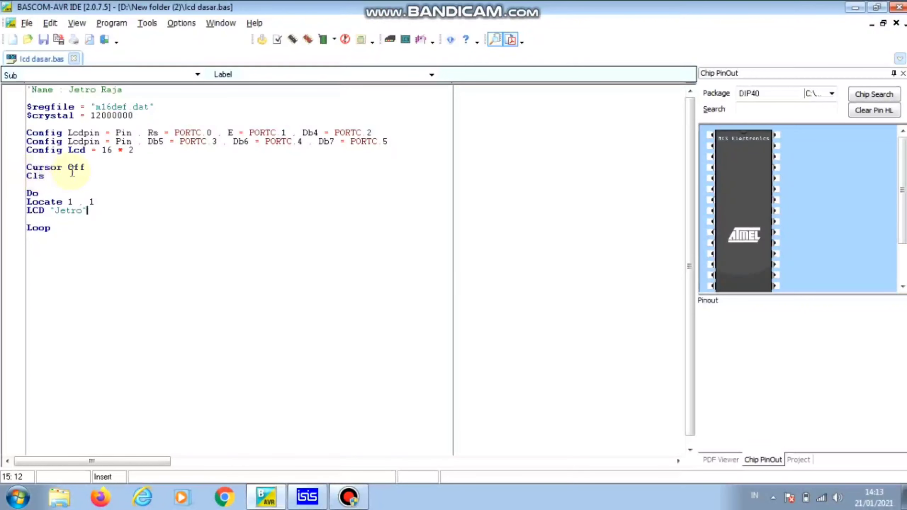
{"action": "left_click", "coordinate": [94, 170]}
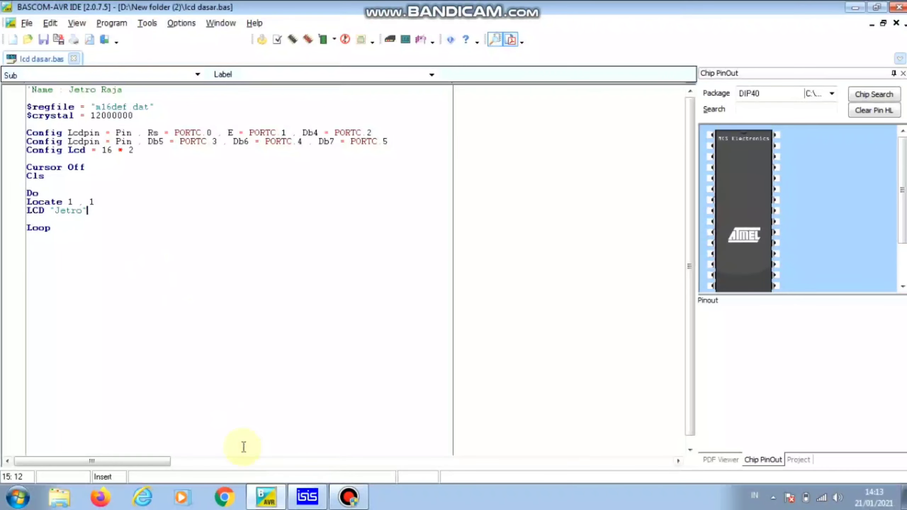
{"action": "left_click", "coordinate": [293, 39]}
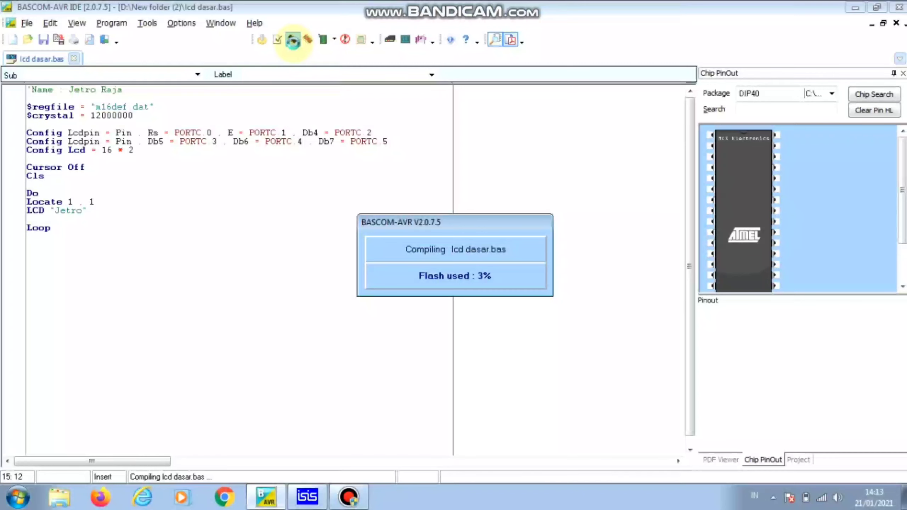
{"action": "left_click", "coordinate": [316, 496]}
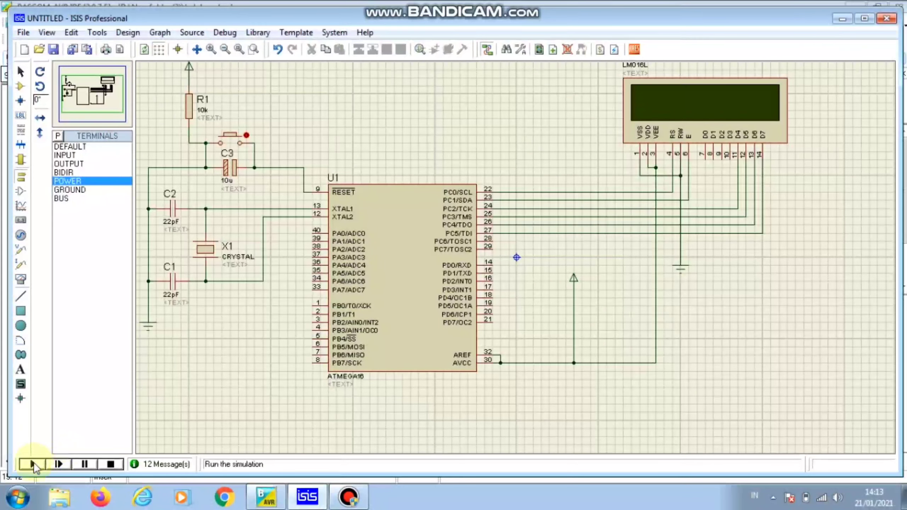
{"action": "left_click", "coordinate": [34, 462]}
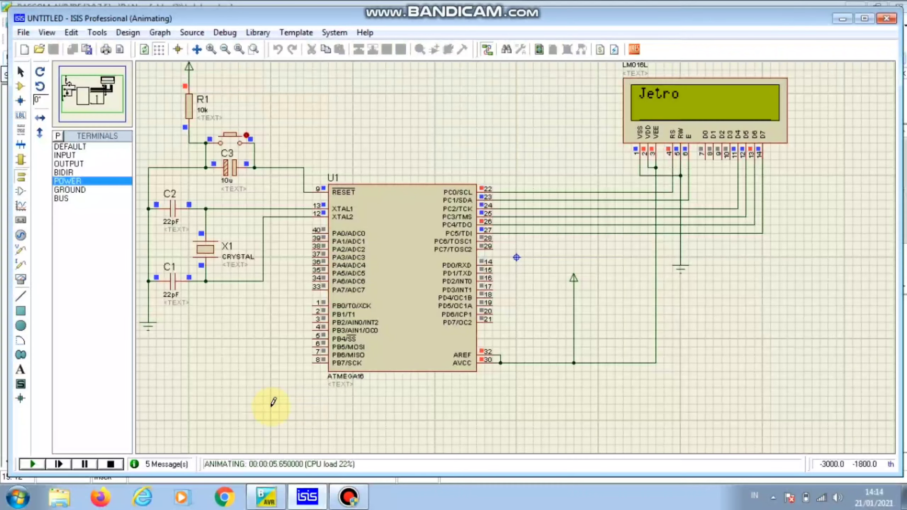
{"action": "left_click", "coordinate": [110, 465]}
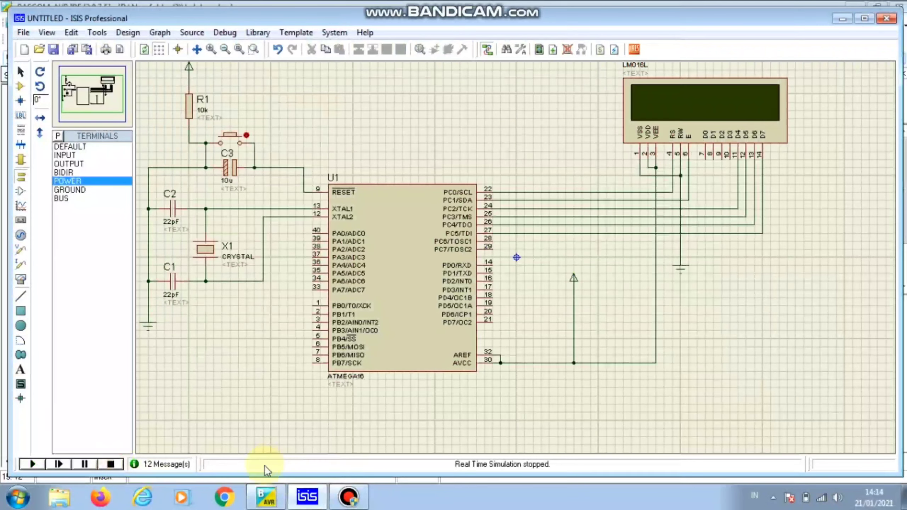
Switch to BASCOM-AVR, extend the Lcd text to the author's full name, and add Locate 2 , 1 and Lcd " Belajar Program" below it.
{"action": "left_click", "coordinate": [267, 498]}
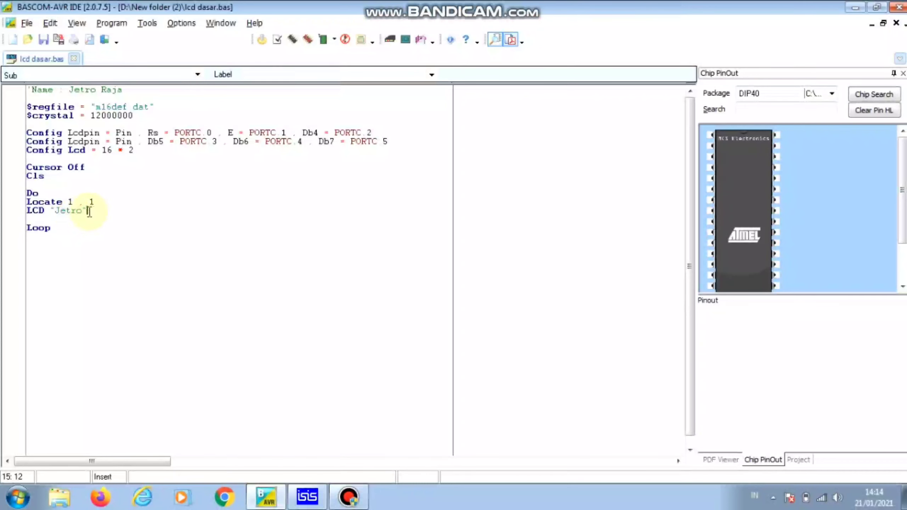
{"action": "type", "text": "Raja"}
{"action": "left_click", "coordinate": [121, 212]}
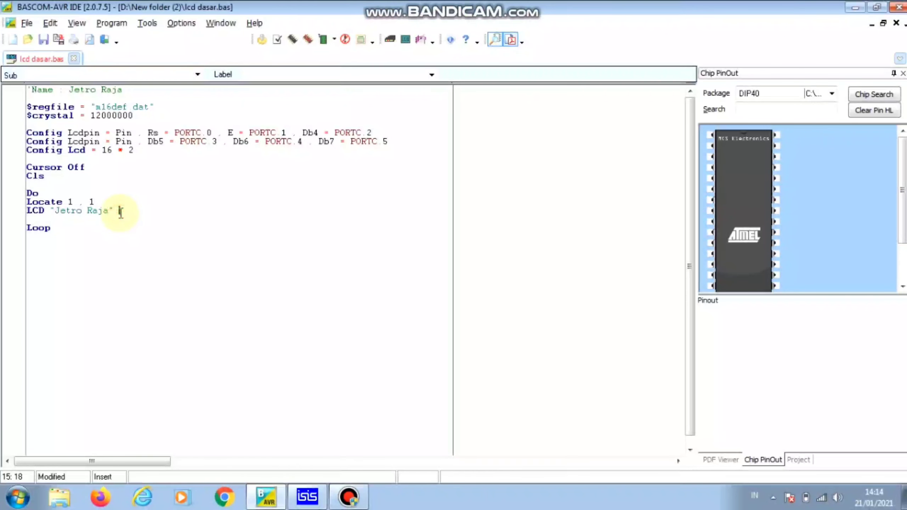
{"action": "key", "text": "Return"}
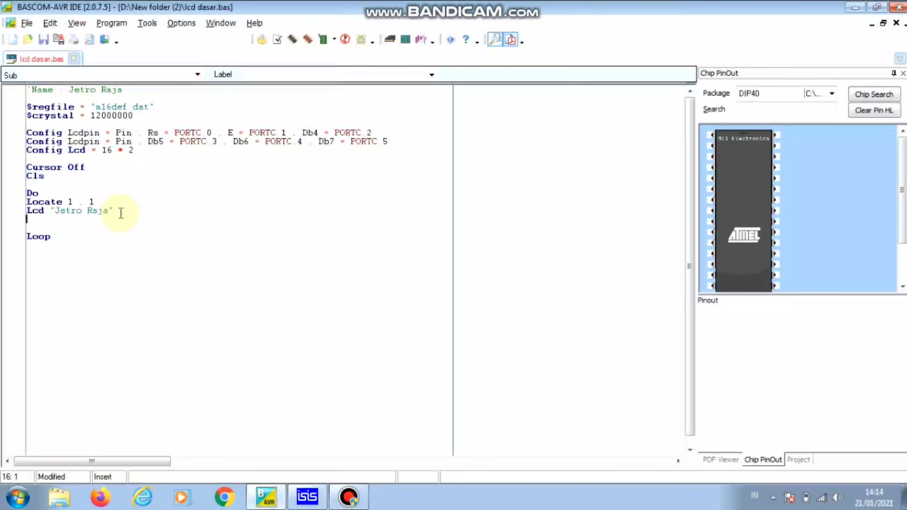
{"action": "type", "text": "locate 2,1"}
{"action": "key", "text": "Return"}
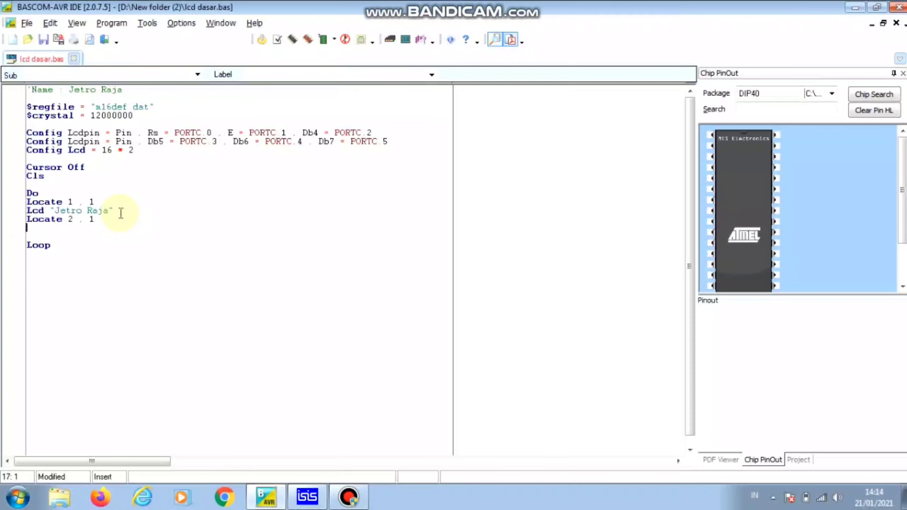
{"action": "type", "text": "lcd \" Belajar Program"}
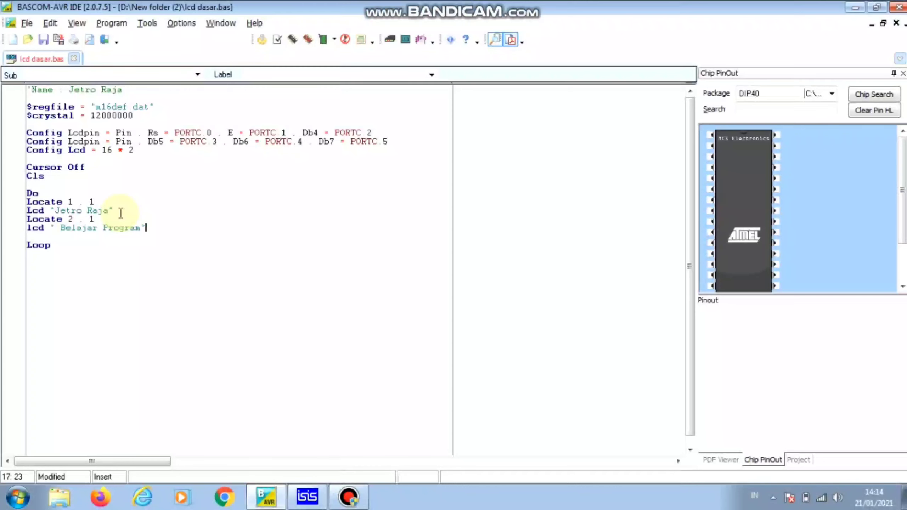
{"action": "type", "text": "\""}
Recompile the two-line LCD program, switch to ISIS, and run and stop the simulation.
{"action": "left_click", "coordinate": [293, 39]}
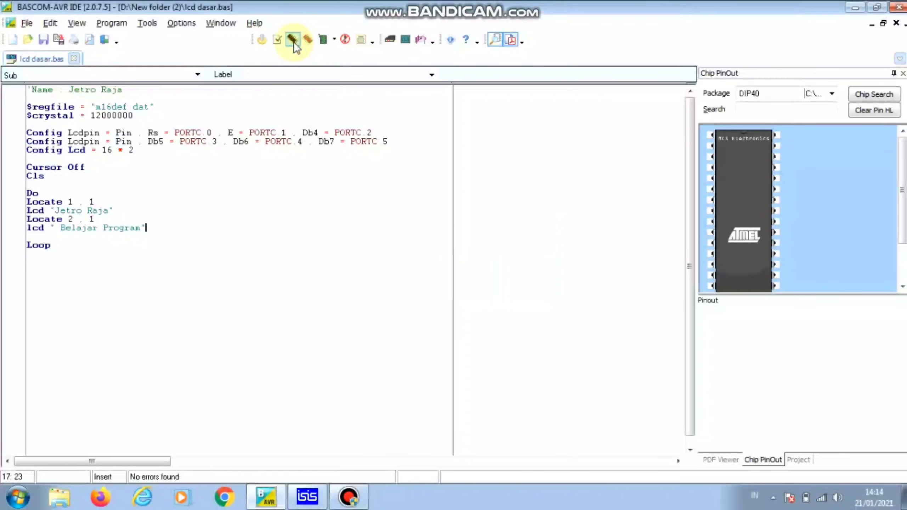
{"action": "left_click", "coordinate": [311, 502]}
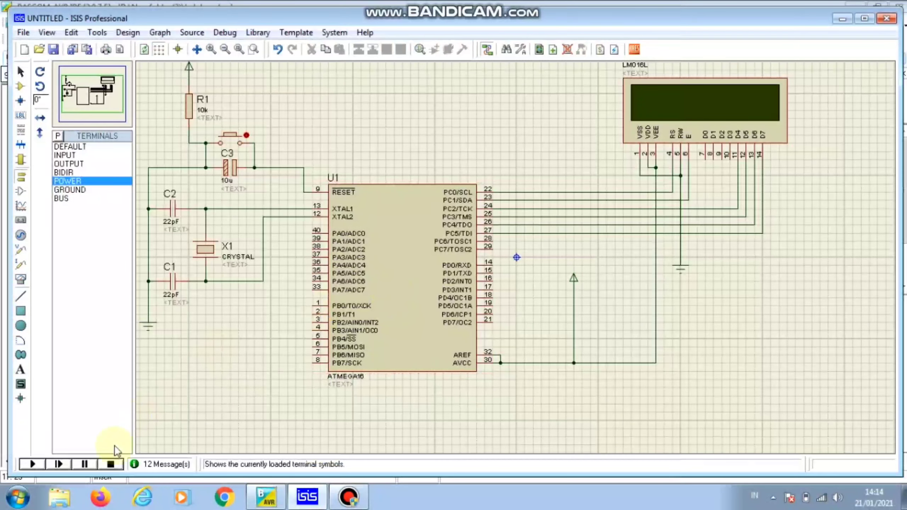
{"action": "left_click", "coordinate": [31, 466]}
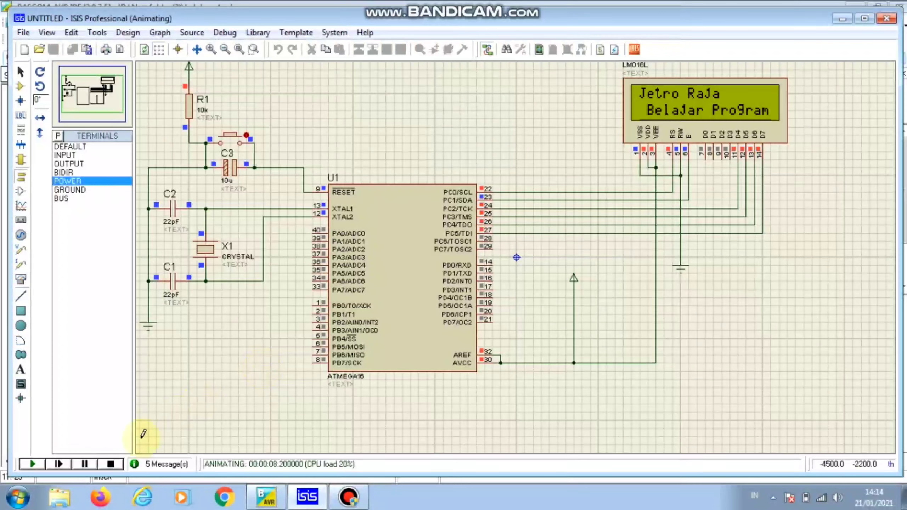
{"action": "left_click", "coordinate": [111, 464]}
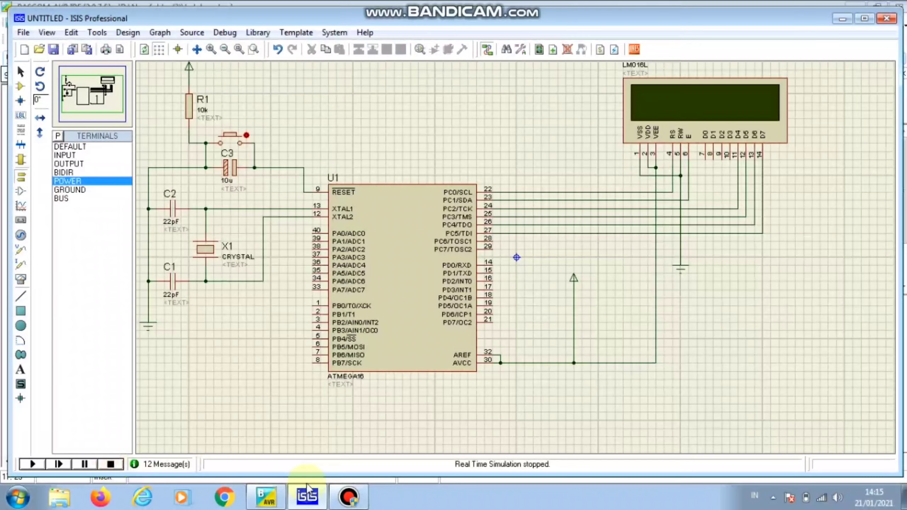
Switch to BASCOM-AVR and remove the leading space from the "Belajar Program" text.
{"action": "left_click", "coordinate": [267, 498]}
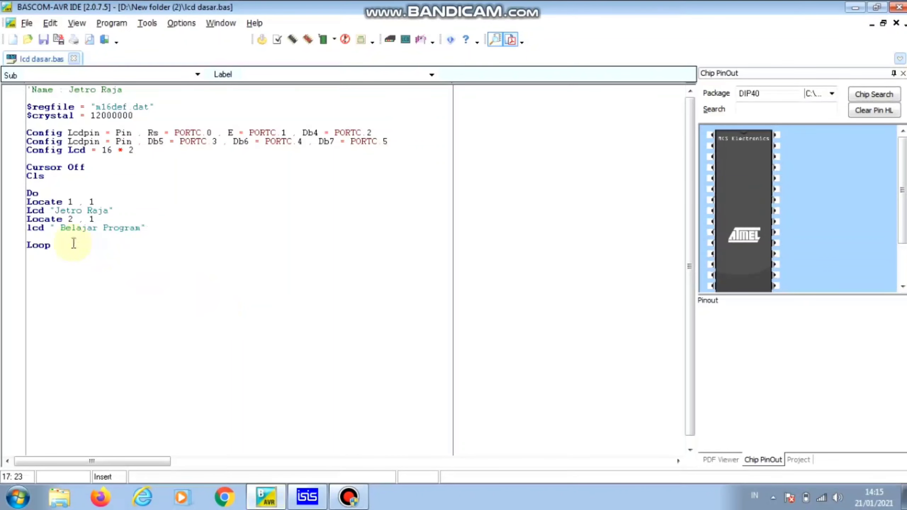
{"action": "left_click", "coordinate": [60, 229]}
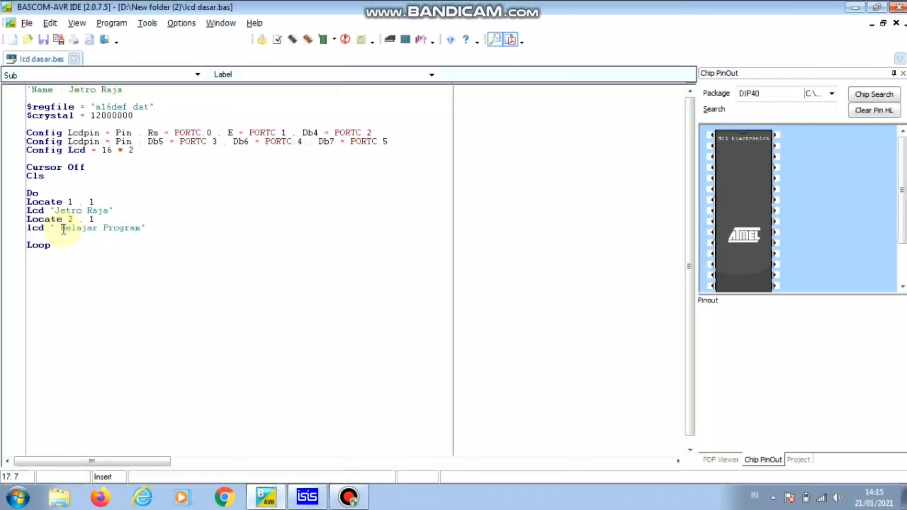
{"action": "key", "text": "BackSpace"}
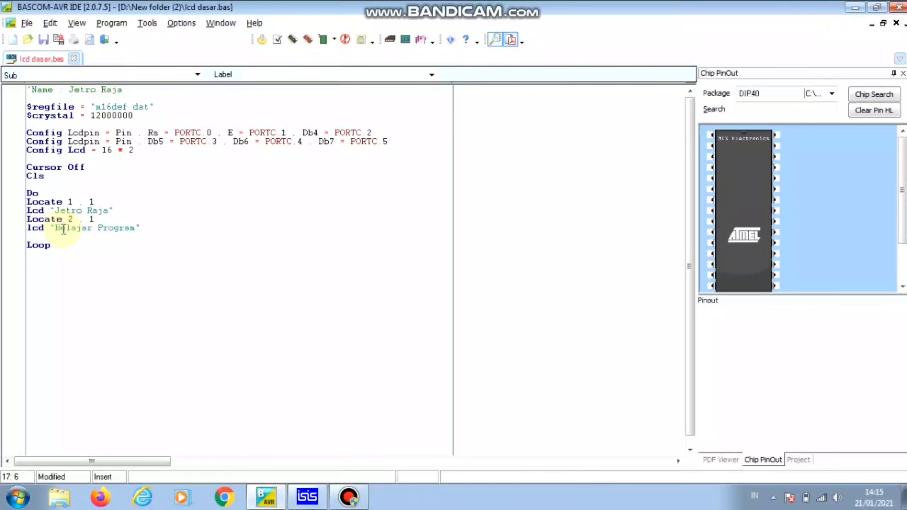
Add a Waitms 200 line below the Lcd "Belajar Program" line.
{"action": "left_click", "coordinate": [146, 229]}
{"action": "key", "text": "Return"}
{"action": "type", "text": "wa"}
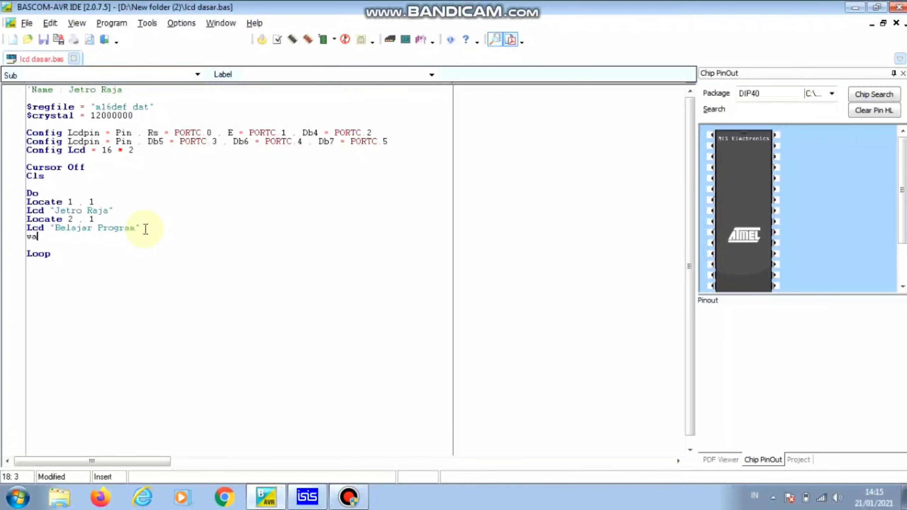
{"action": "type", "text": "itms 200"}
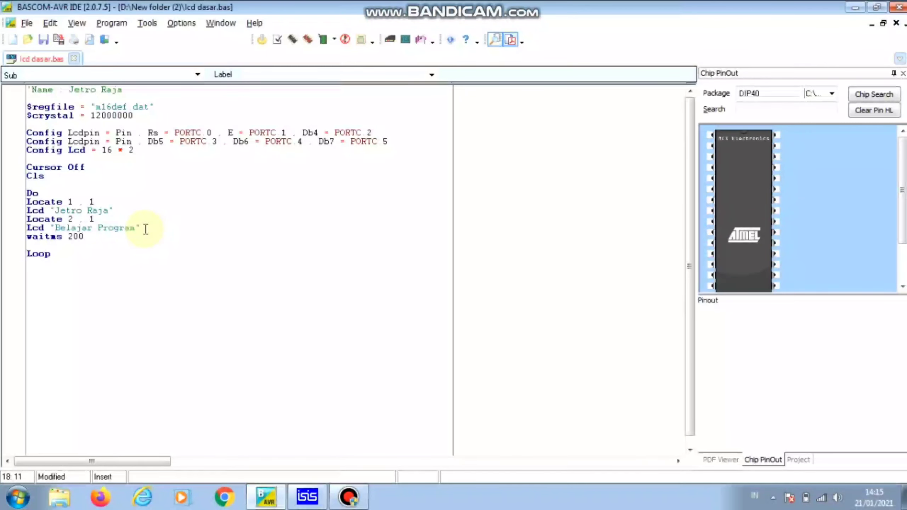
Add a blank line after Waitms 200, followed by Cursor Off and Cls lines inside the loop.
{"action": "key", "text": "Return"}
{"action": "key", "text": "Return"}
{"action": "type", "text": "cursor of"}
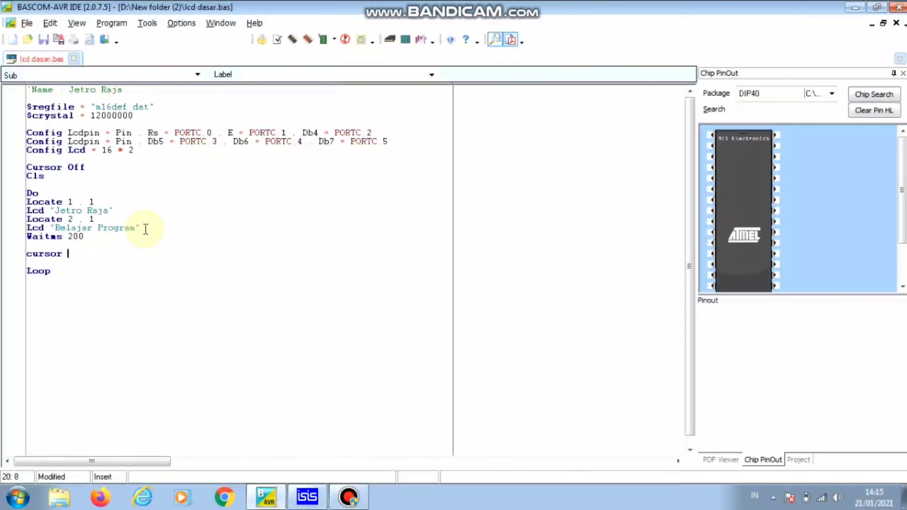
{"action": "type", "text": "f"}
{"action": "key", "text": "Return"}
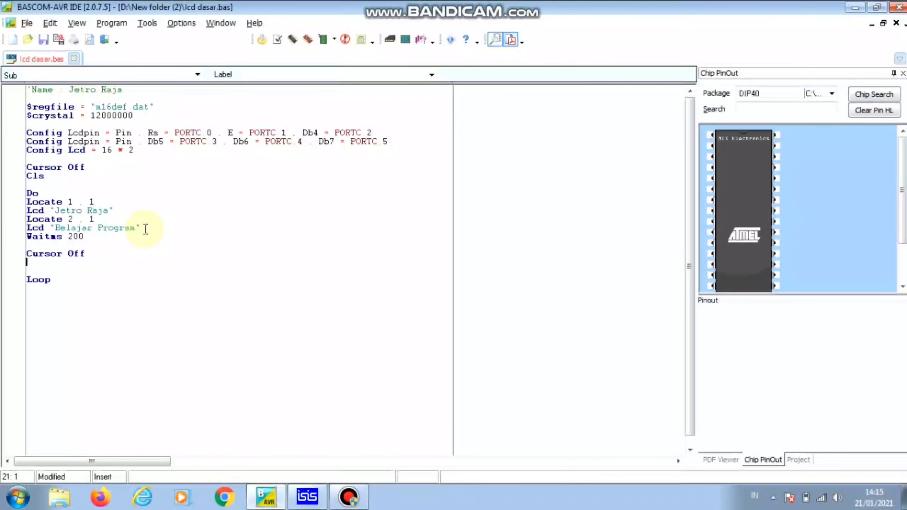
{"action": "type", "text": "cls"}
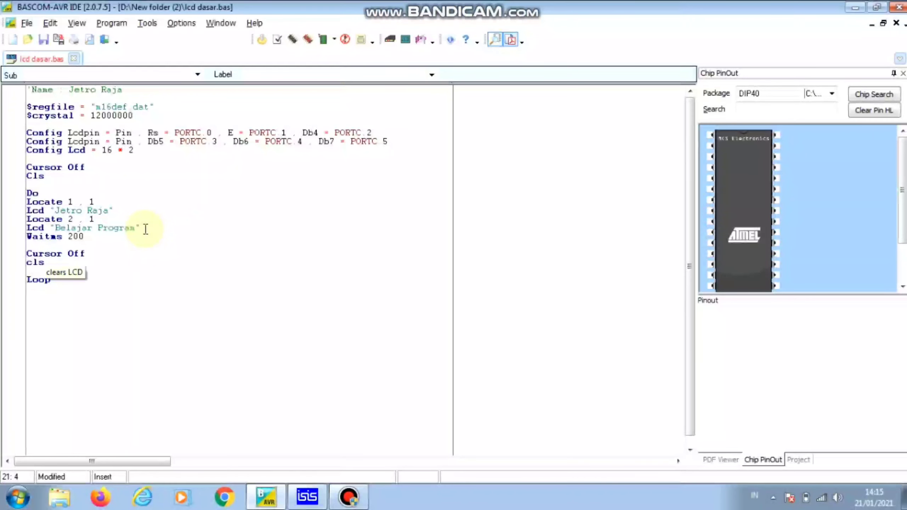
Add a blank line and a Locate 1 , 1 line below the Cls line inside the loop.
{"action": "key", "text": "Return"}
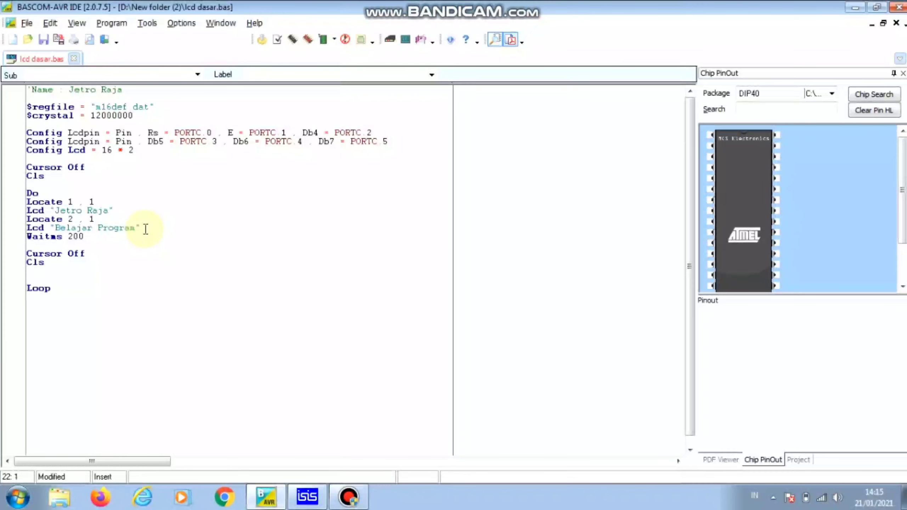
{"action": "key", "text": "Return"}
{"action": "type", "text": "loc"}
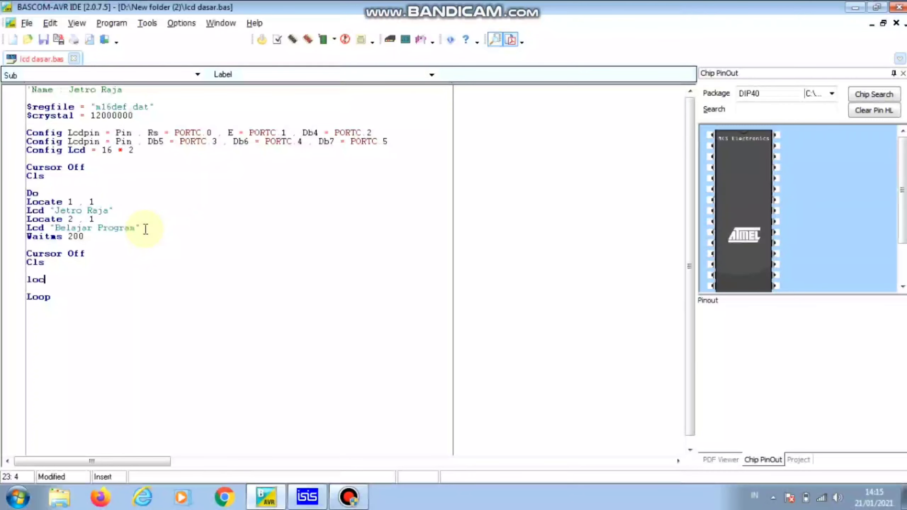
{"action": "type", "text": "ate 1,1"}
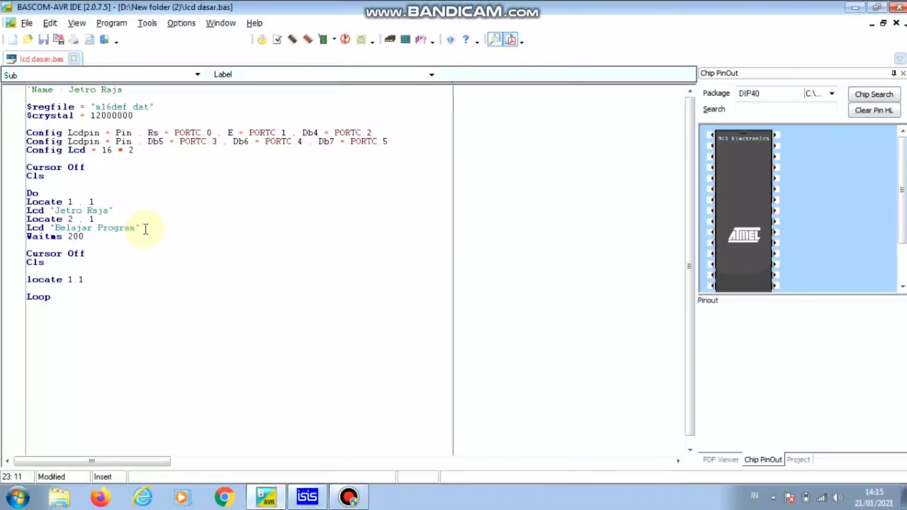
{"action": "key", "text": "Return"}
Add an Lcd "blablabla" line below the new Locate 1 , 1 line, without a leading space in the text.
{"action": "type", "text": "lcd "}
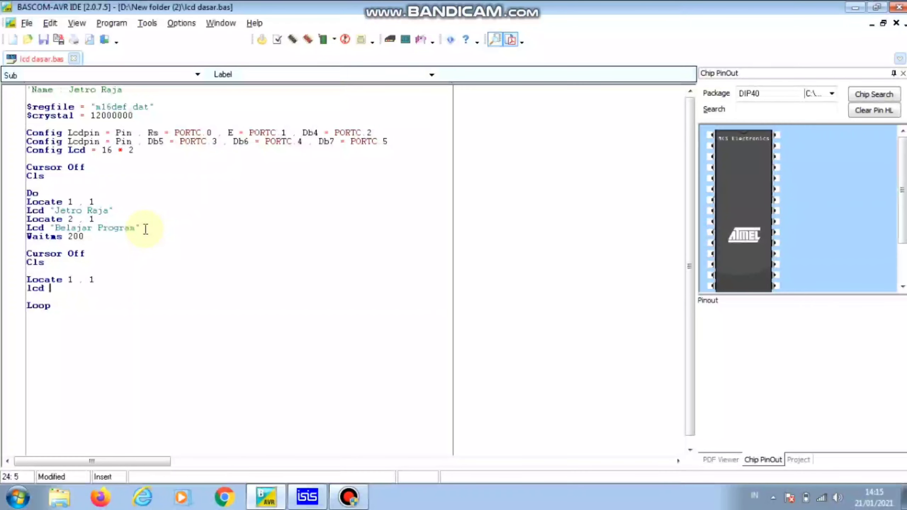
{"action": "type", "text": "\" bla"}
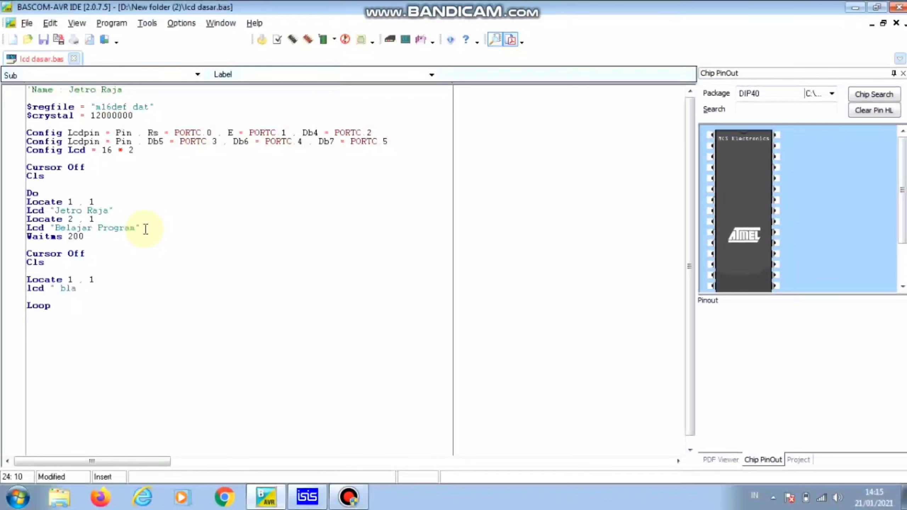
{"action": "type", "text": "blabl"}
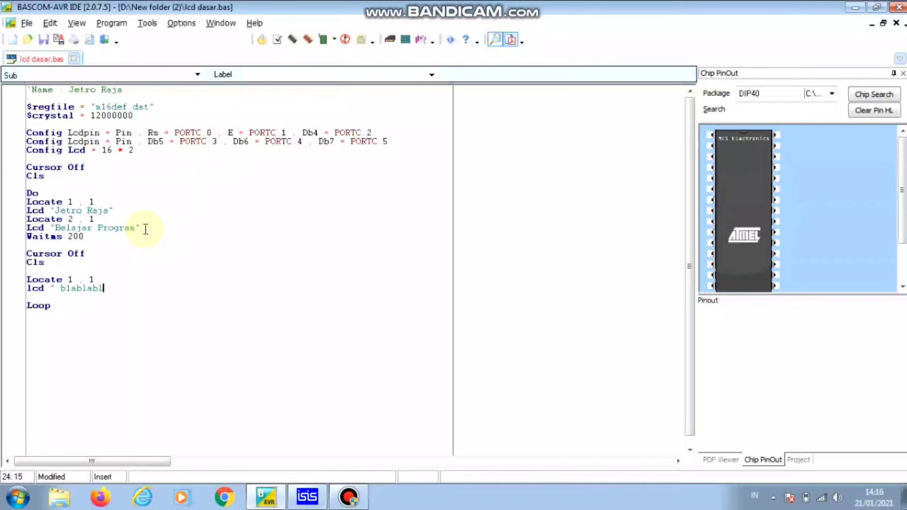
{"action": "type", "text": "a\""}
{"action": "key", "text": "Left"}
{"action": "key", "text": "Left"}
{"action": "key", "text": "Left"}
{"action": "key", "text": "Left"}
{"action": "key", "text": "Left"}
{"action": "key", "text": "Left"}
{"action": "key", "text": "Left"}
{"action": "key", "text": "Left"}
{"action": "key", "text": "Left"}
{"action": "key", "text": "BackSpace"}
{"action": "key", "text": "Right"}
{"action": "key", "text": "Right"}
{"action": "key", "text": "Right"}
{"action": "key", "text": "Right"}
{"action": "key", "text": "Right"}
{"action": "key", "text": "Right"}
{"action": "key", "text": "Right"}
{"action": "key", "text": "Right"}
{"action": "key", "text": "Right"}
{"action": "key", "text": "Right"}
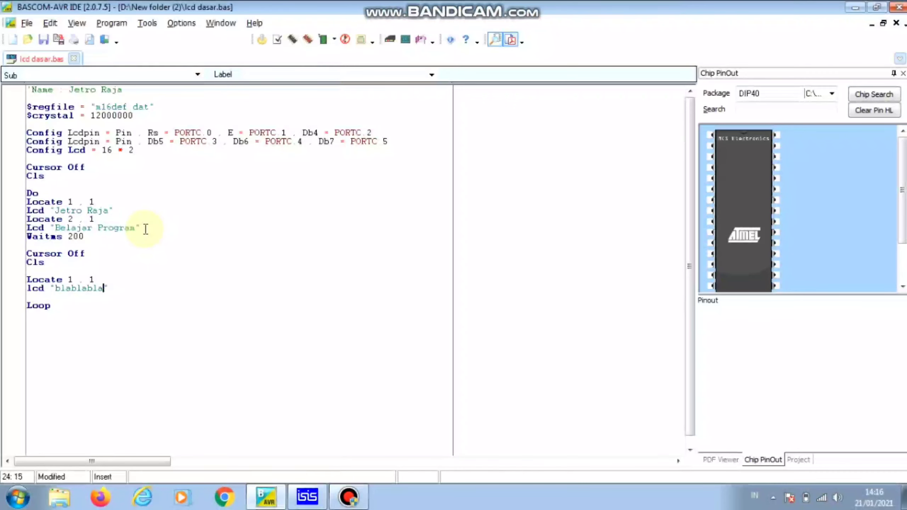
{"action": "key", "text": "Return"}
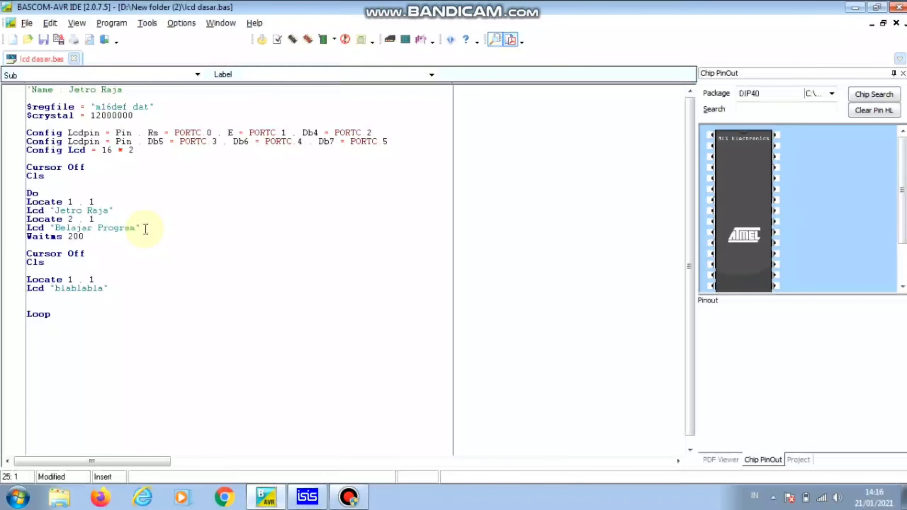
Add a Locate 2 , 1 line followed by an Lcd "Tutorial" line for the second display row.
{"action": "type", "text": "locate 2 , 1"}
{"action": "key", "text": "Return"}
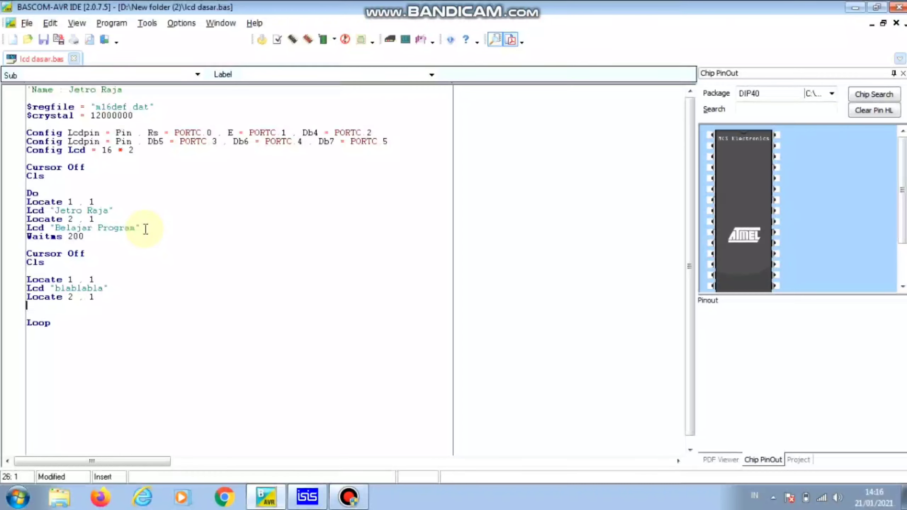
{"action": "type", "text": "lcd \"Tutorial\""}
{"action": "key", "text": "Return"}
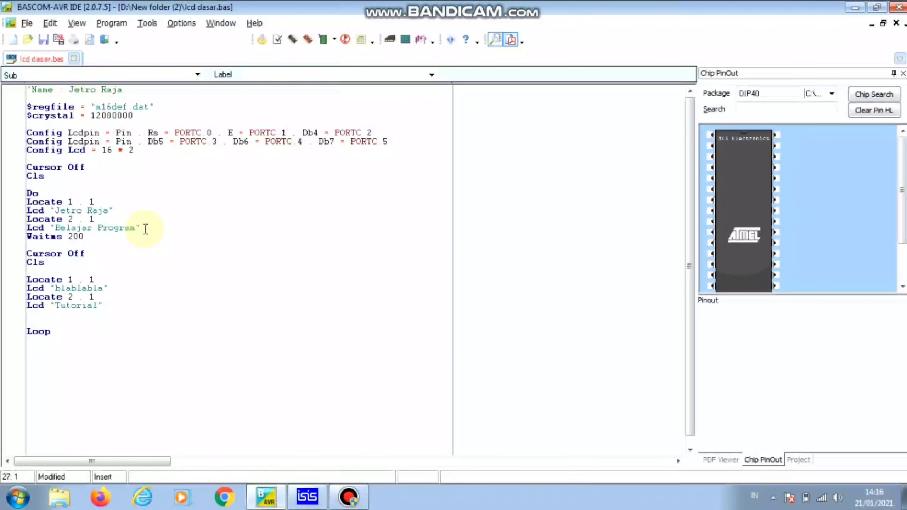
Leave a blank line below Lcd "Tutorial" and add a Waitms 200 line.
{"action": "key", "text": "Return"}
{"action": "type", "text": "waits"}
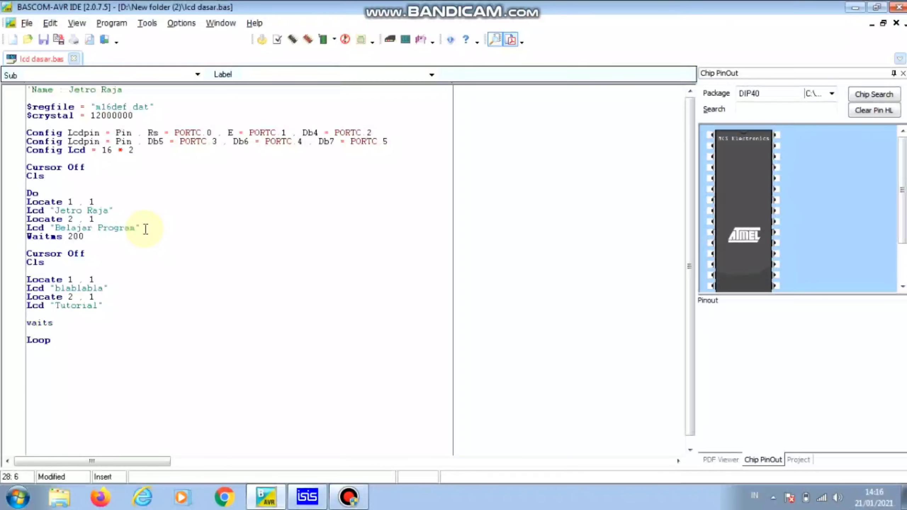
{"action": "key", "text": "BackSpace"}
{"action": "type", "text": "ms 200"}
{"action": "key", "text": "Return"}
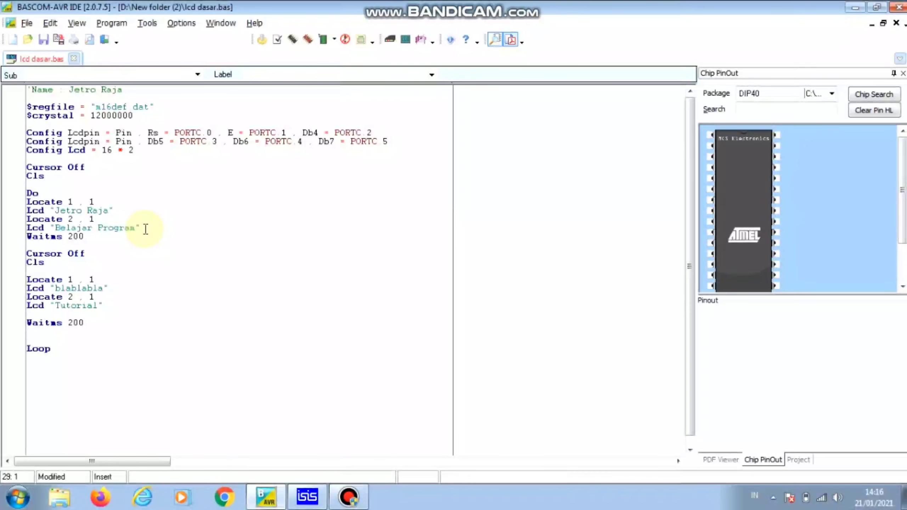
Add Cursor Off and Cls lines below the second Waitms 200, with blank lines before and after them.
{"action": "key", "text": "Return"}
{"action": "type", "text": "cus"}
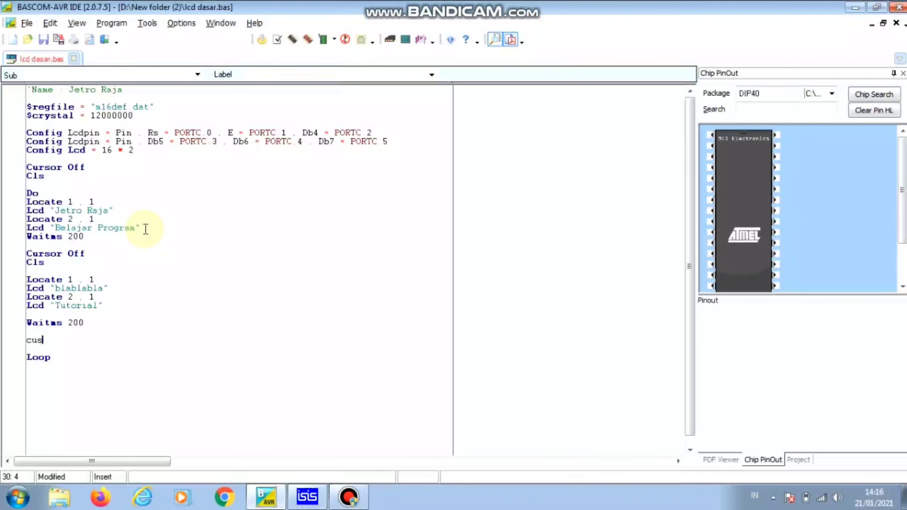
{"action": "key", "text": "BackSpace"}
{"action": "type", "text": "rsor off"}
{"action": "key", "text": "Return"}
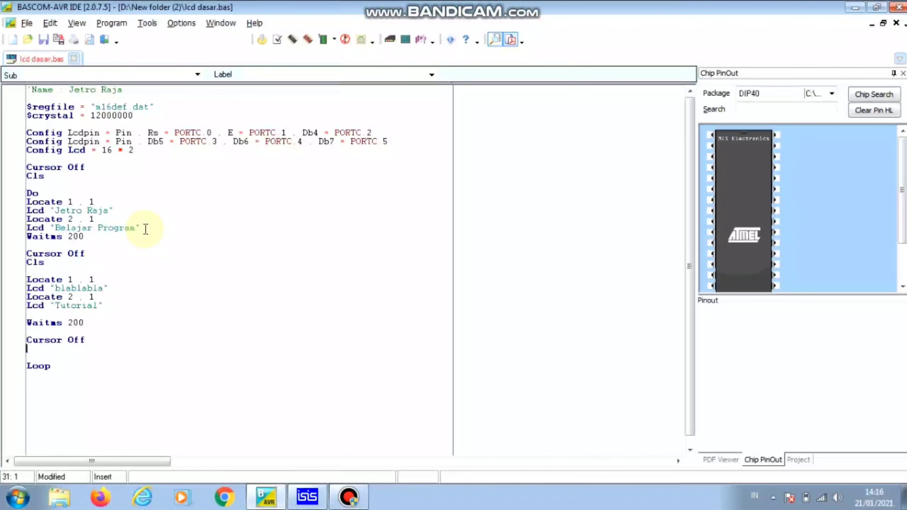
{"action": "type", "text": "cls"}
{"action": "key", "text": "Return"}
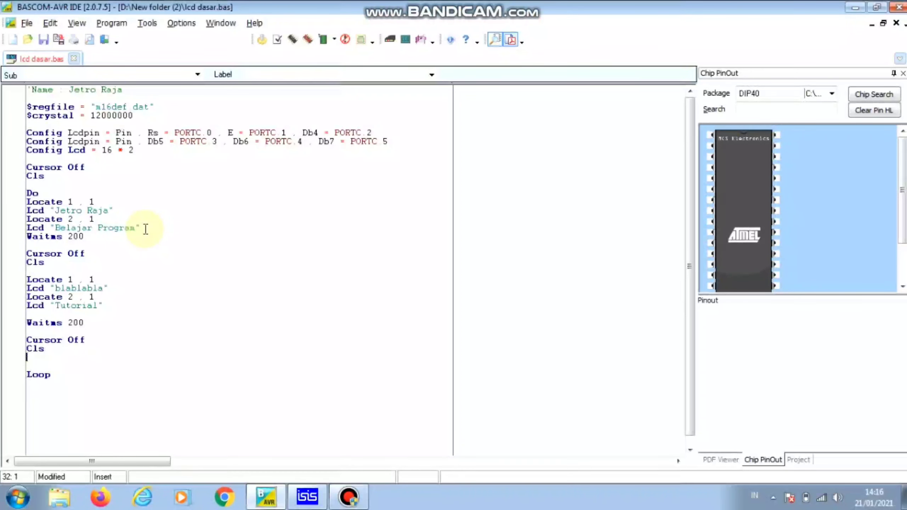
{"action": "key", "text": "Return"}
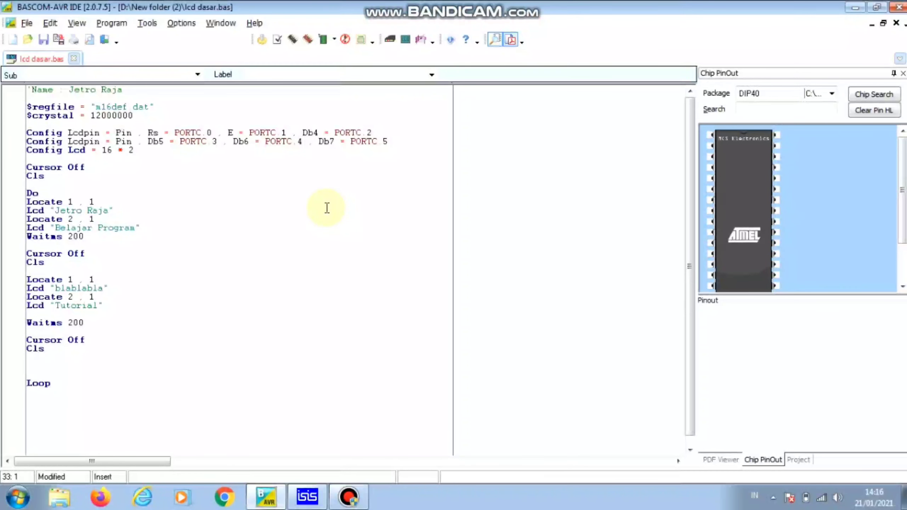
Compile the program with the alternating messages, switch to ISIS, and run and stop the simulation.
{"action": "left_click", "coordinate": [292, 42]}
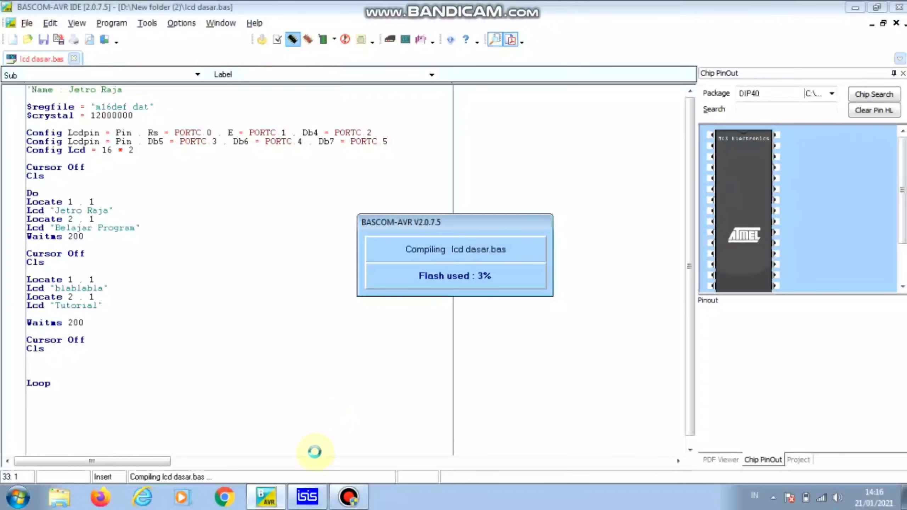
{"action": "left_click", "coordinate": [307, 497]}
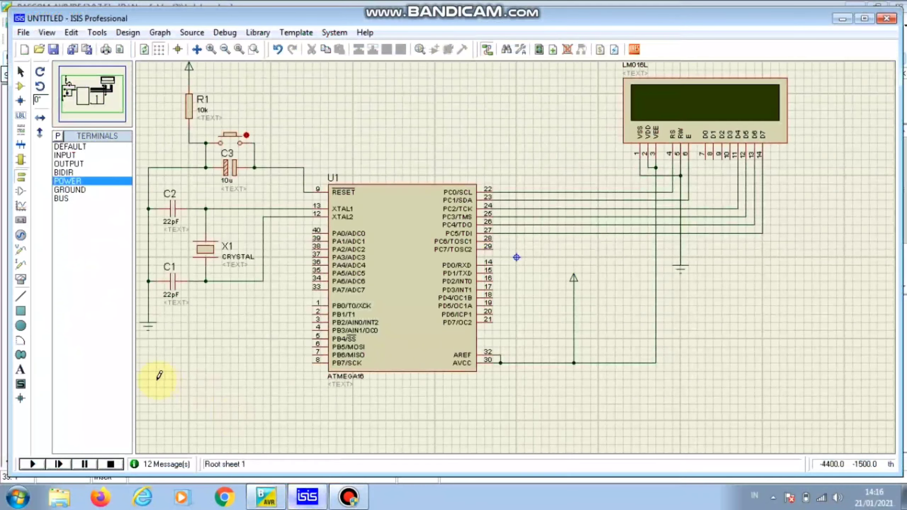
{"action": "left_click", "coordinate": [33, 464]}
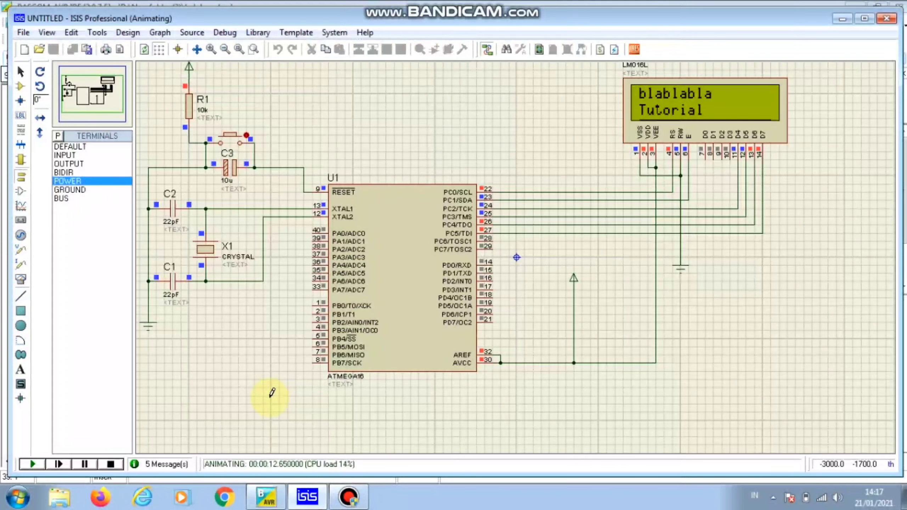
{"action": "left_click", "coordinate": [110, 464]}
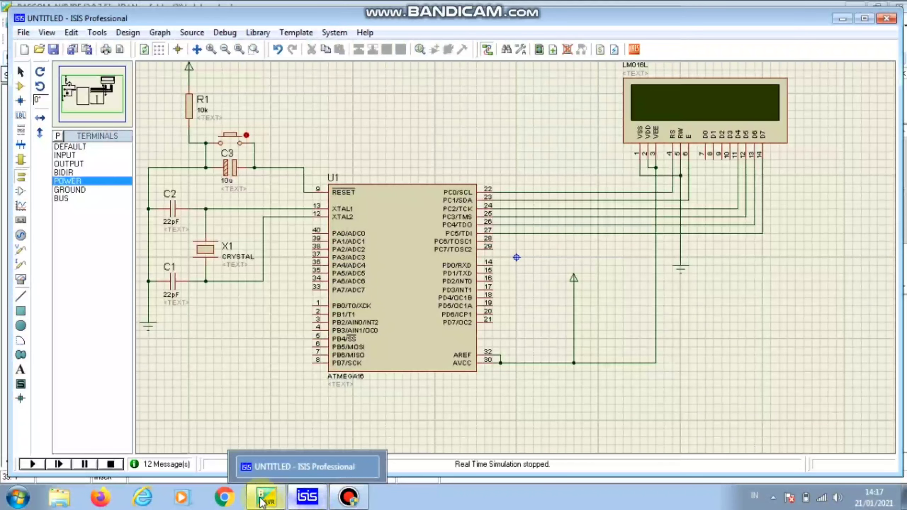
Switch to BASCOM-AVR and replace all code from the first Locate to the last Cls with the copied multi-message block using Waitms 300 delays.
{"action": "mouse_move", "coordinate": [263, 503]}
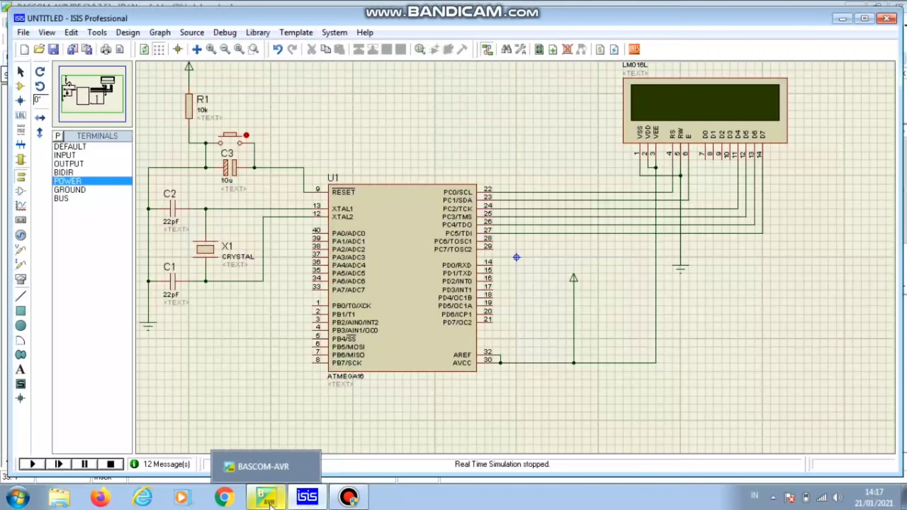
{"action": "left_click", "coordinate": [269, 502]}
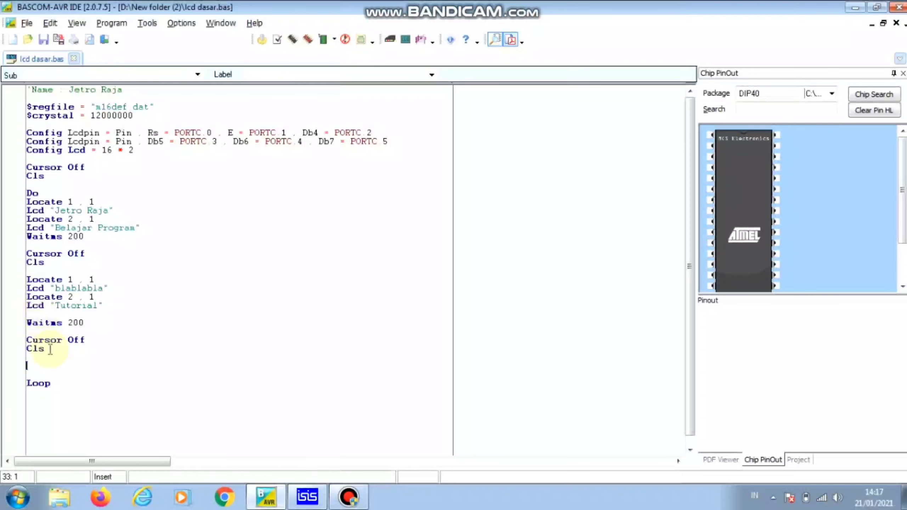
{"action": "left_click_drag", "start_coordinate": [48, 349], "coordinate": [27, 202]}
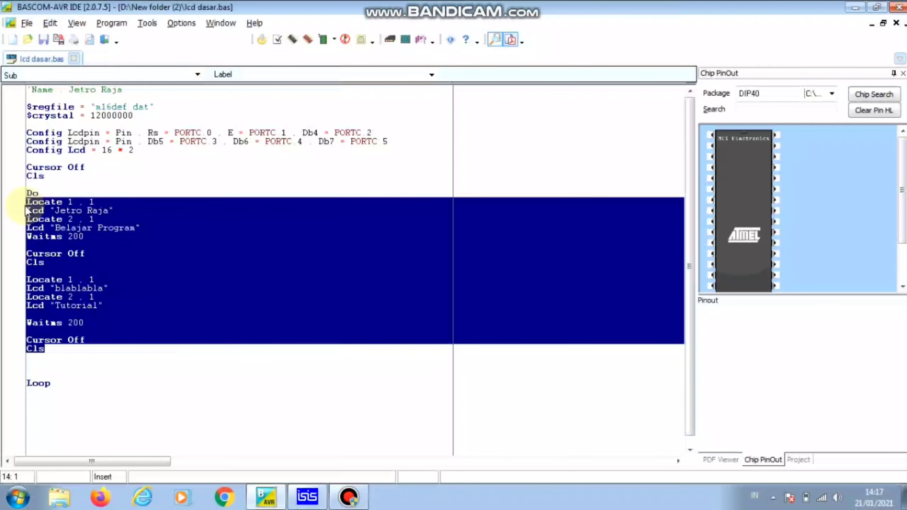
{"action": "key", "text": "ctrl+v"}
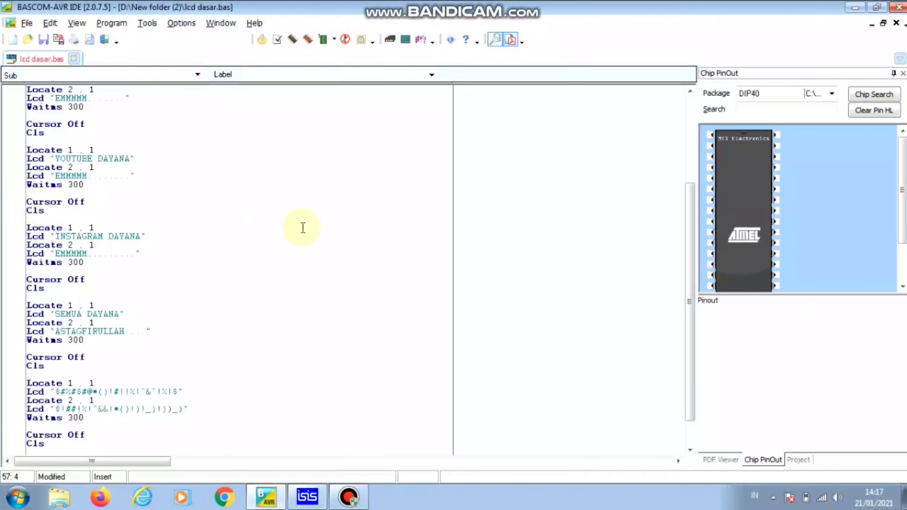
{"action": "key", "text": "Up"}
{"action": "key", "text": "Up"}
{"action": "key", "text": "Up"}
{"action": "key", "text": "Up"}
{"action": "key", "text": "Up"}
{"action": "key", "text": "Up"}
{"action": "key", "text": "Up"}
{"action": "key", "text": "Up"}
{"action": "key", "text": "Up"}
{"action": "key", "text": "Up"}
{"action": "key", "text": "Up"}
{"action": "key", "text": "Up"}
{"action": "key", "text": "Up"}
{"action": "key", "text": "Up"}
{"action": "key", "text": "Up"}
{"action": "key", "text": "Up"}
{"action": "key", "text": "Up"}
{"action": "key", "text": "Up"}
{"action": "key", "text": "Up"}
{"action": "key", "text": "Up"}
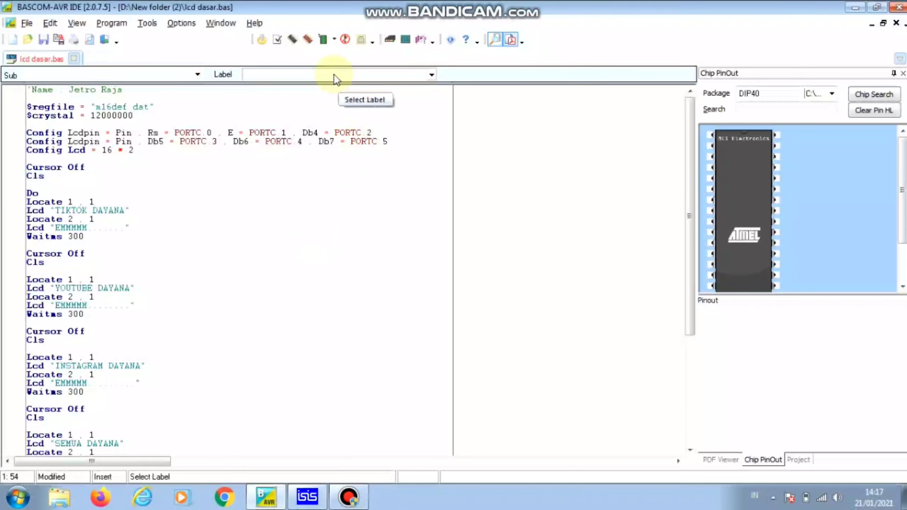
Recompile the program with the pasted messages, switch to ISIS and start the simulation.
{"action": "left_click", "coordinate": [292, 40]}
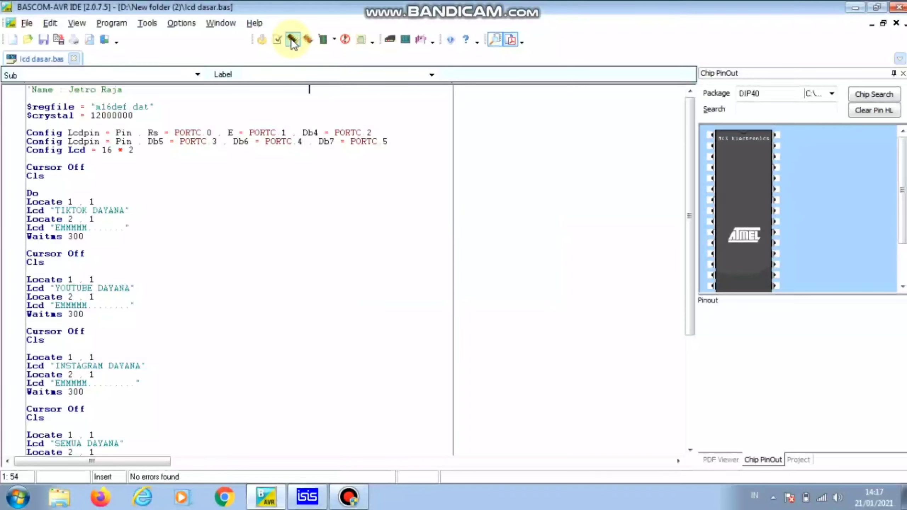
{"action": "left_click", "coordinate": [307, 497]}
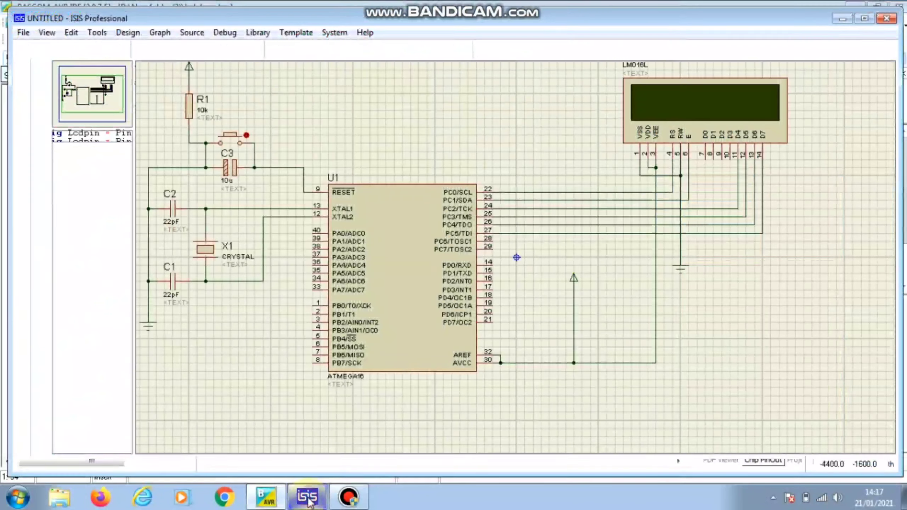
{"action": "left_click", "coordinate": [32, 464]}
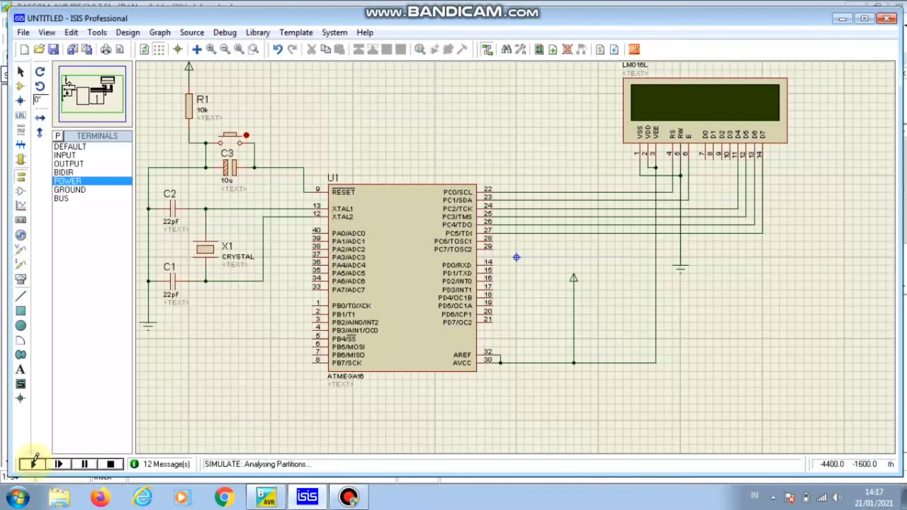